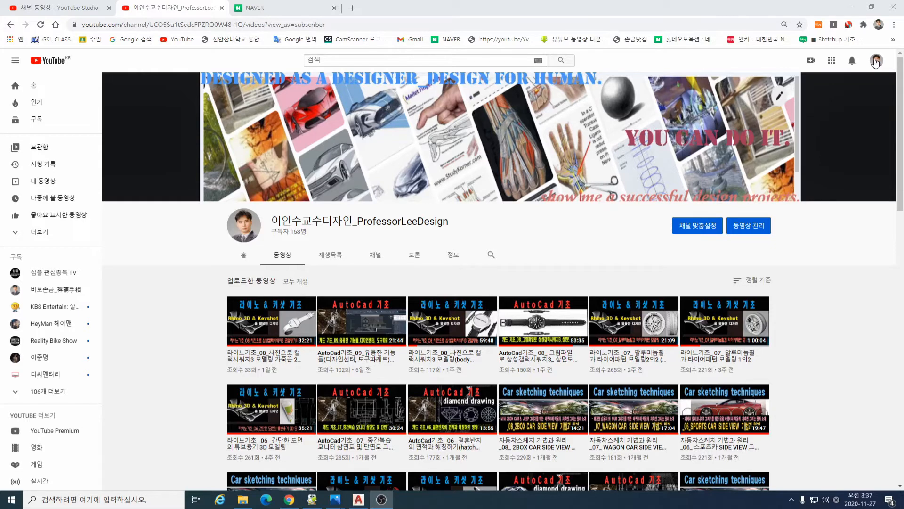
Step: Open your own YouTube channel and view its description on the 정보 page
click(876, 61)
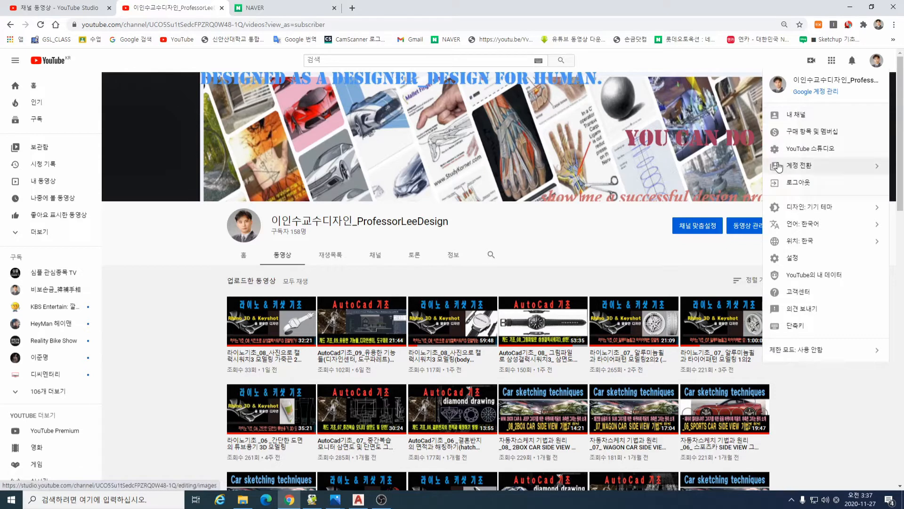
click(805, 118)
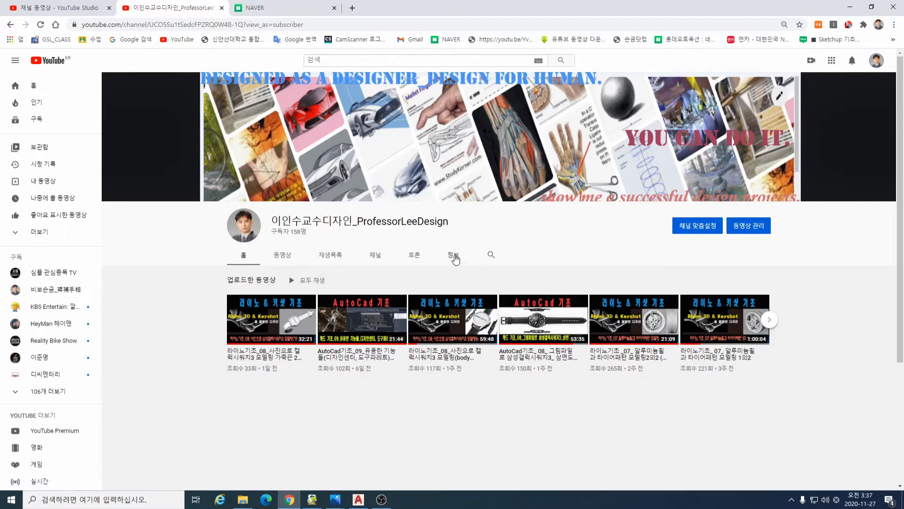
click(457, 259)
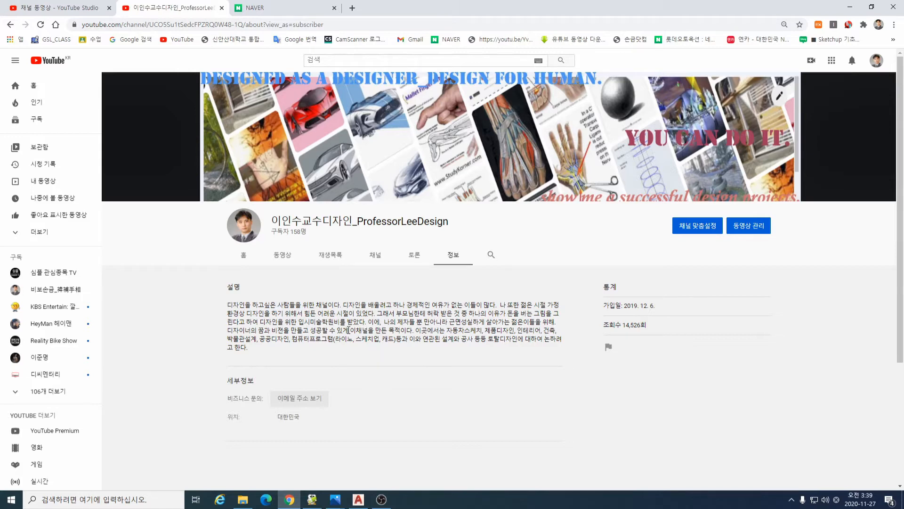
Step: Browse the channel's uploaded videos down to the oldest one and return to the start of the list
click(282, 254)
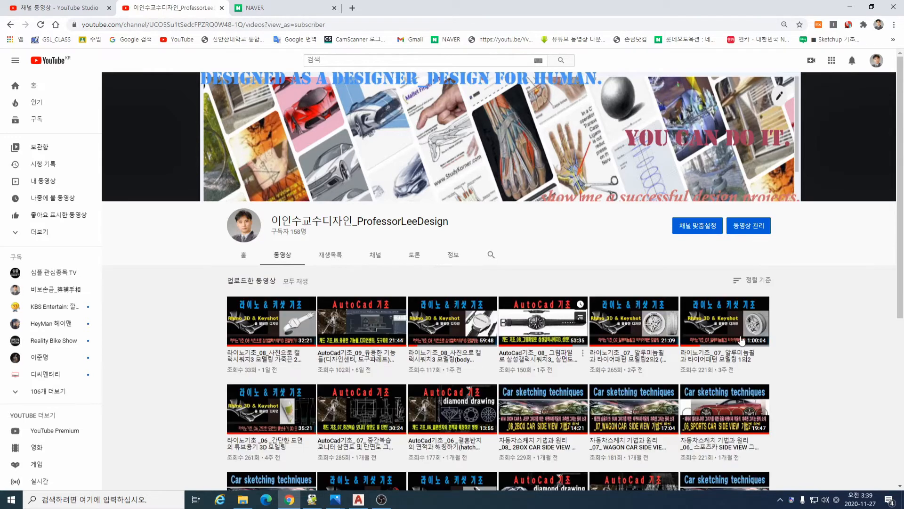
scroll(898, 192, down, 1)
drag(897, 193, 885, 498)
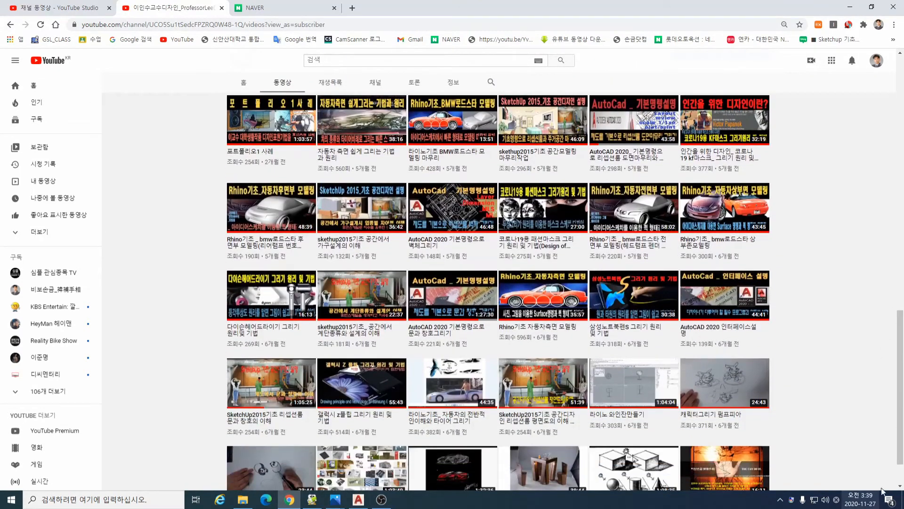
drag(898, 422, 898, 442)
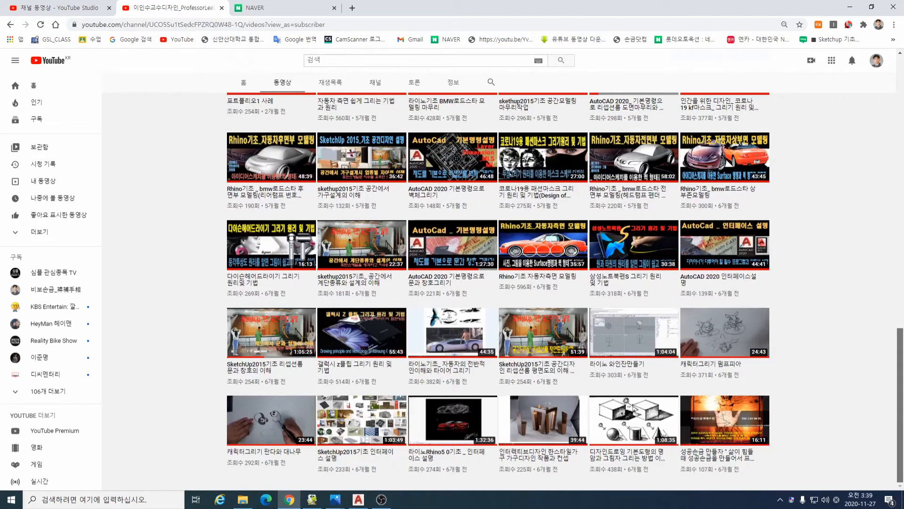
drag(899, 409, 875, 135)
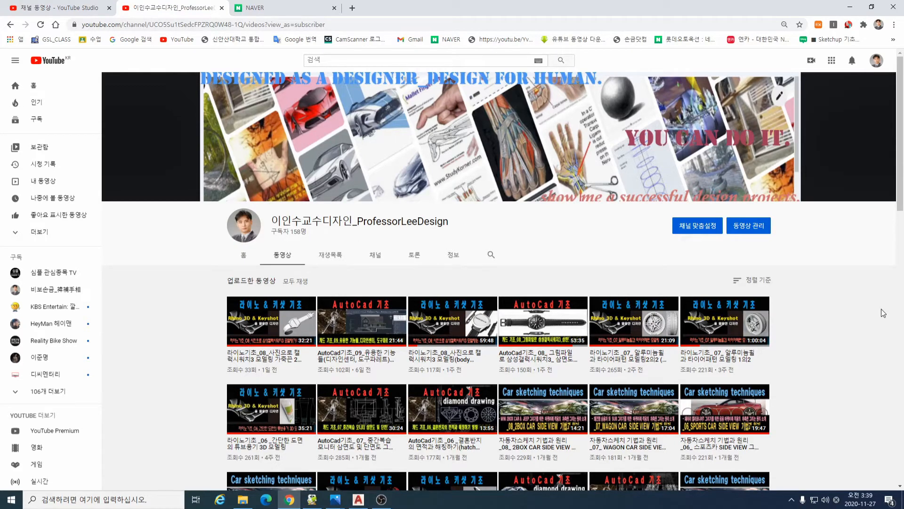
Step: Review the channel's audience analytics (시청자층) in YouTube Studio for the entire period (전체)
click(56, 8)
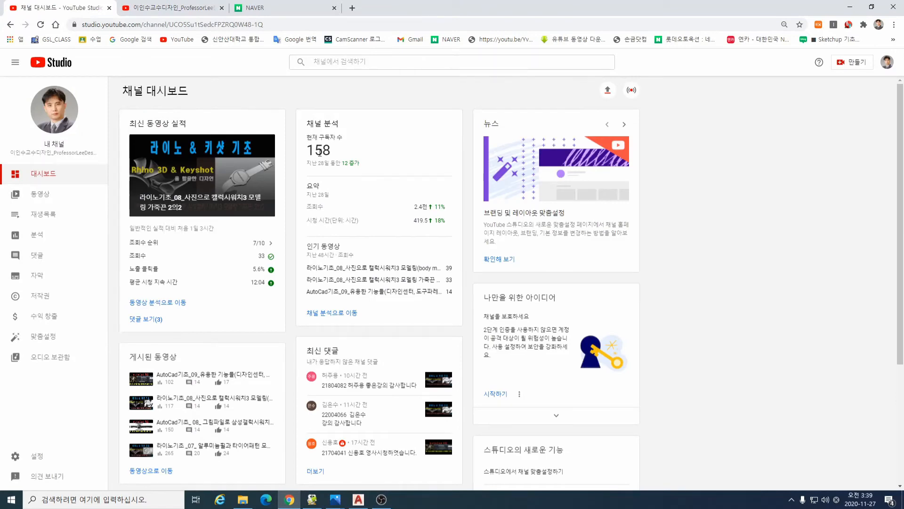
click(39, 234)
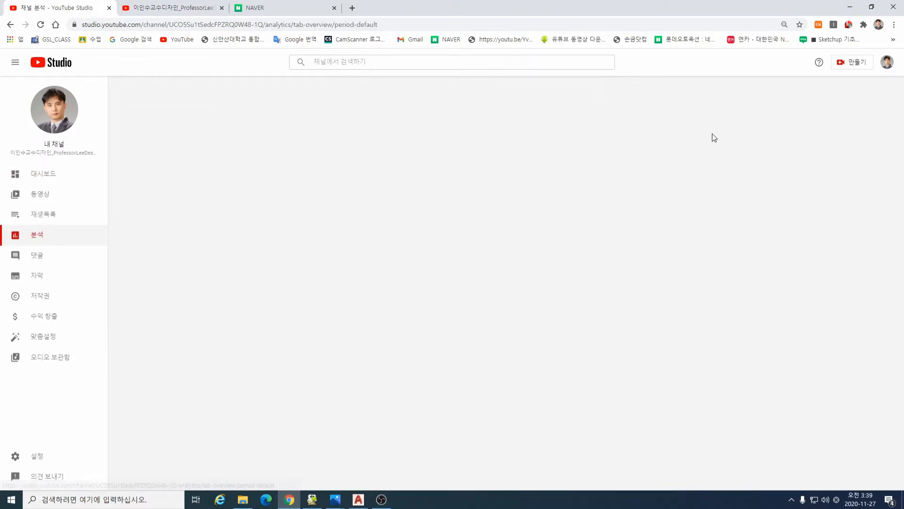
click(594, 116)
click(564, 166)
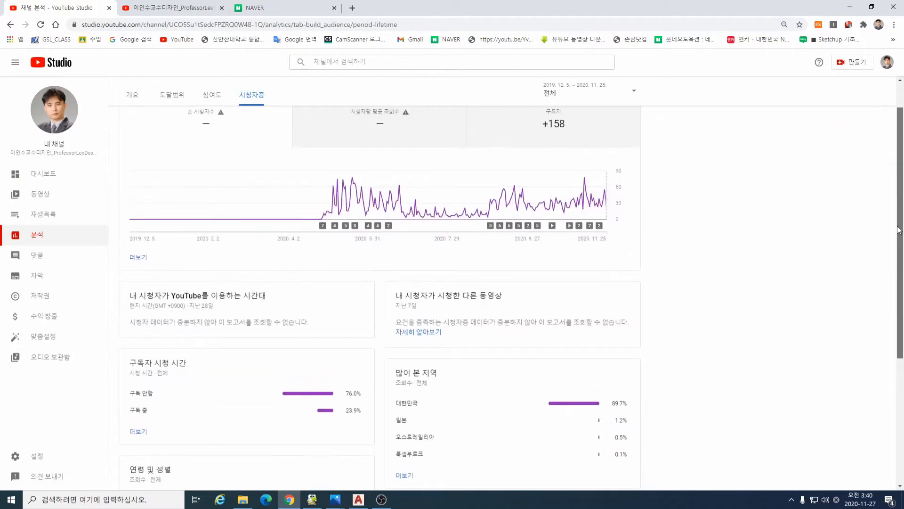
scroll(448, 343, down, 1)
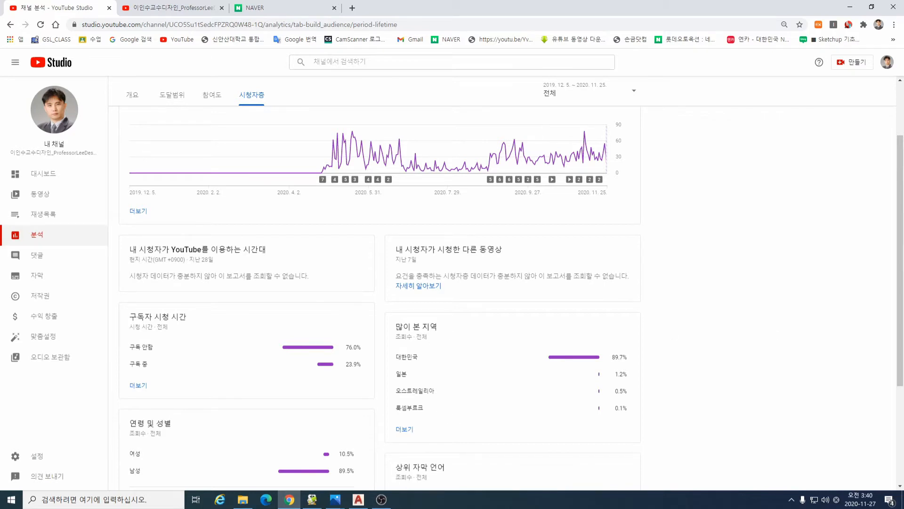
scroll(872, 258, up, 2)
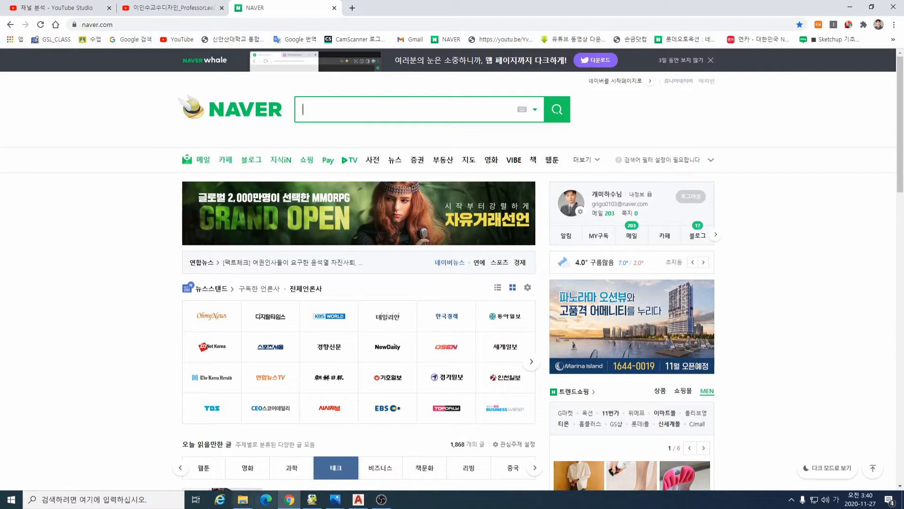
Step: Switch to Photos and look through the scanned AutoCAD command pages up to the floor plan 원룸도면.jpg
click(334, 500)
click(318, 461)
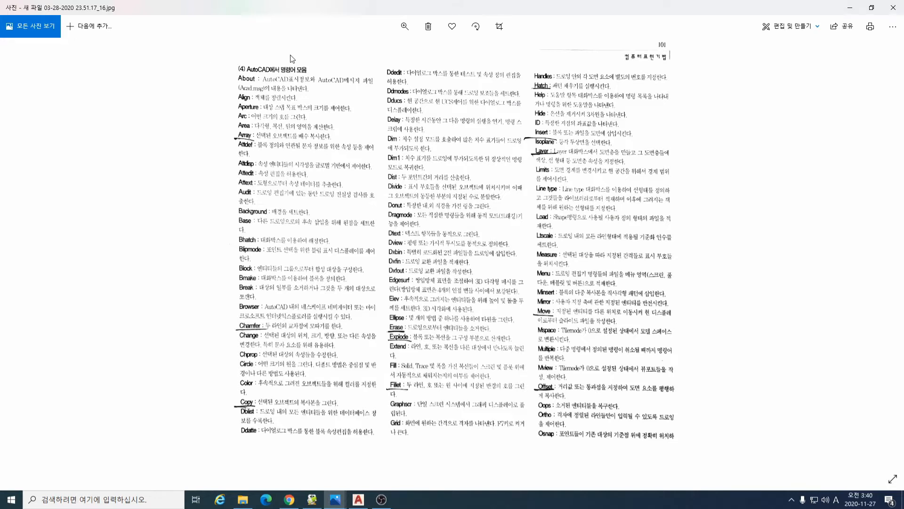
key(Right)
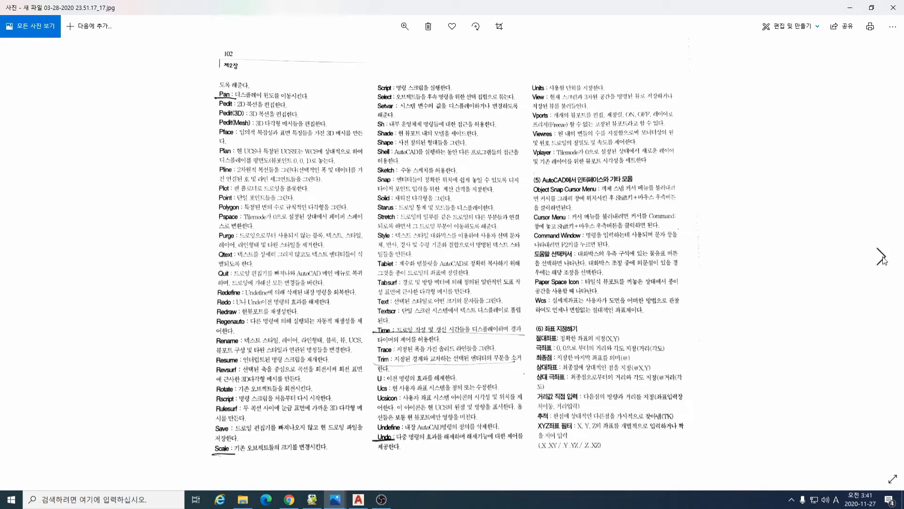
click(882, 255)
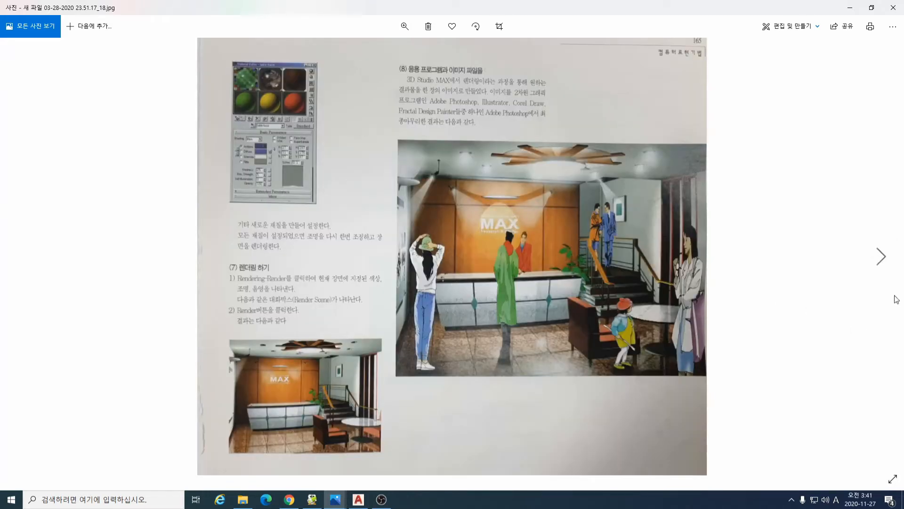
click(882, 256)
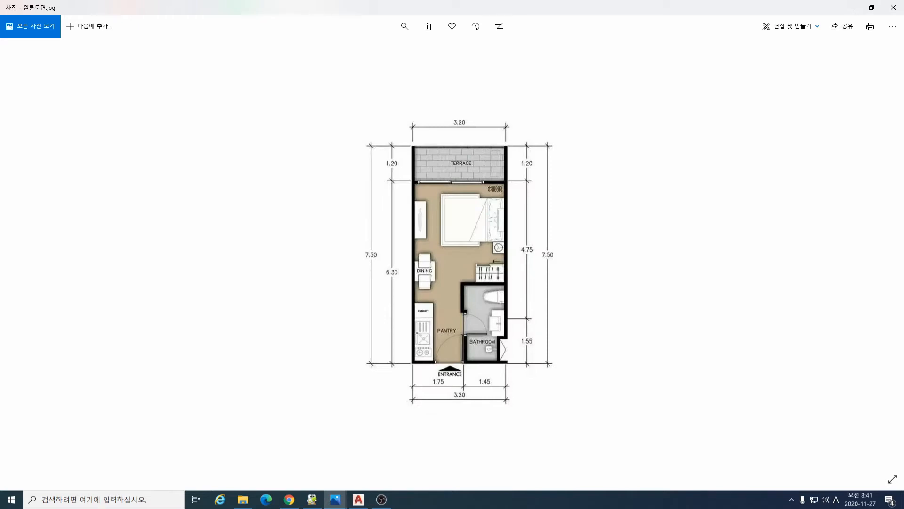
Step: Switch to the browser and search NAVER for "오토캐드 명령어"
click(289, 499)
click(338, 108)
text(오토캐드)
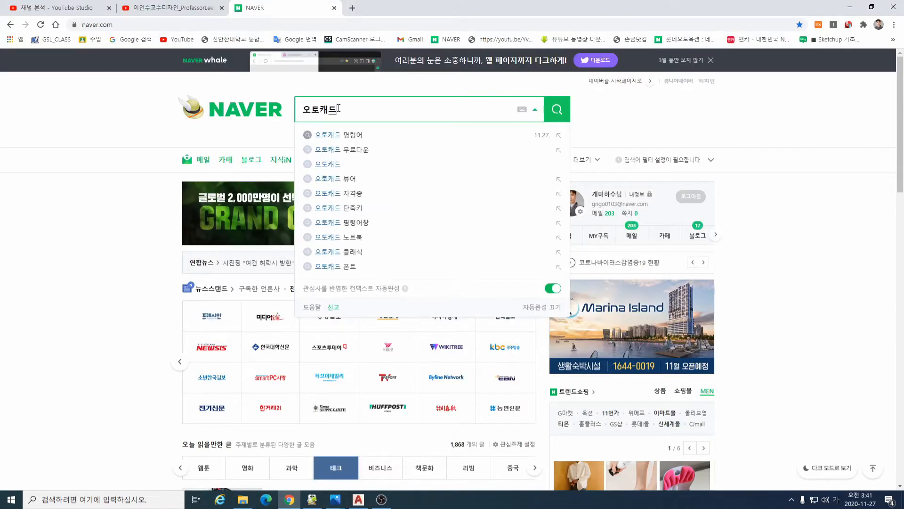
text( 명령어)
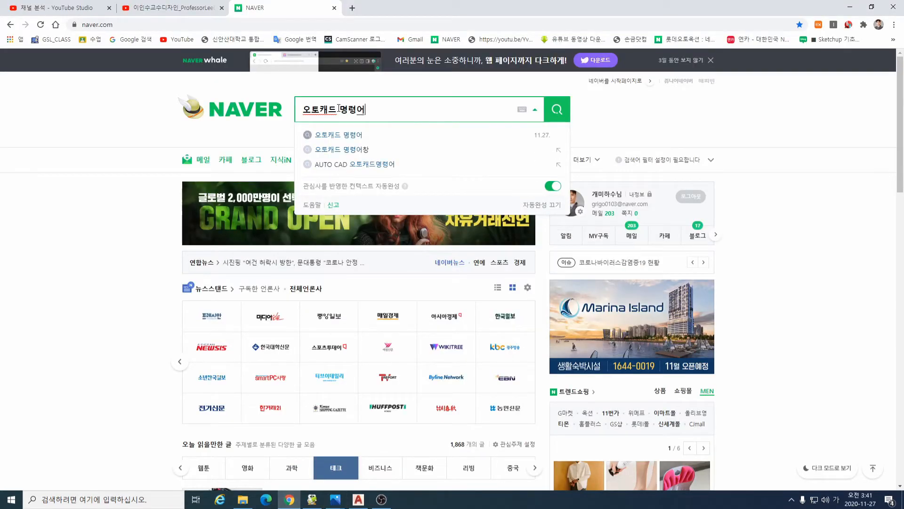
key(Return)
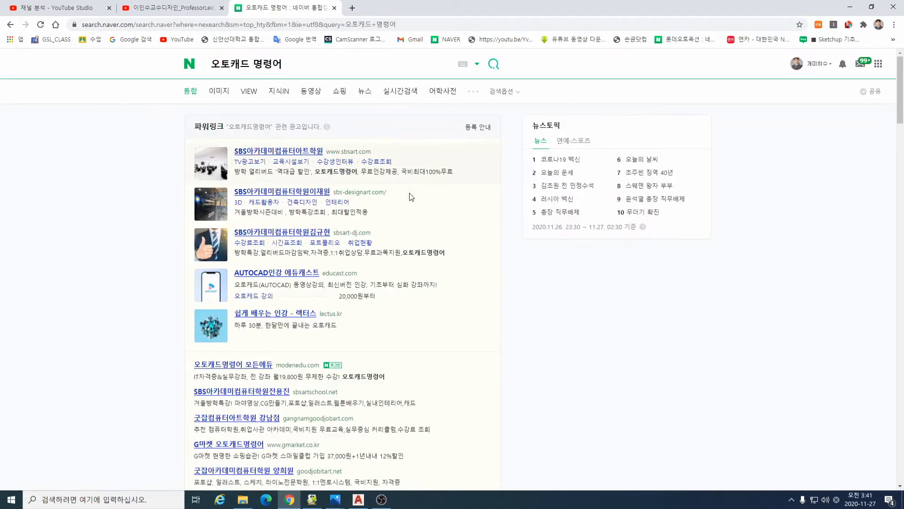
Step: Show the image results and enlarge the AutoCAD command tables Ver. 2018 0313 and Ver. 2017 0921
drag(900, 116, 829, 116)
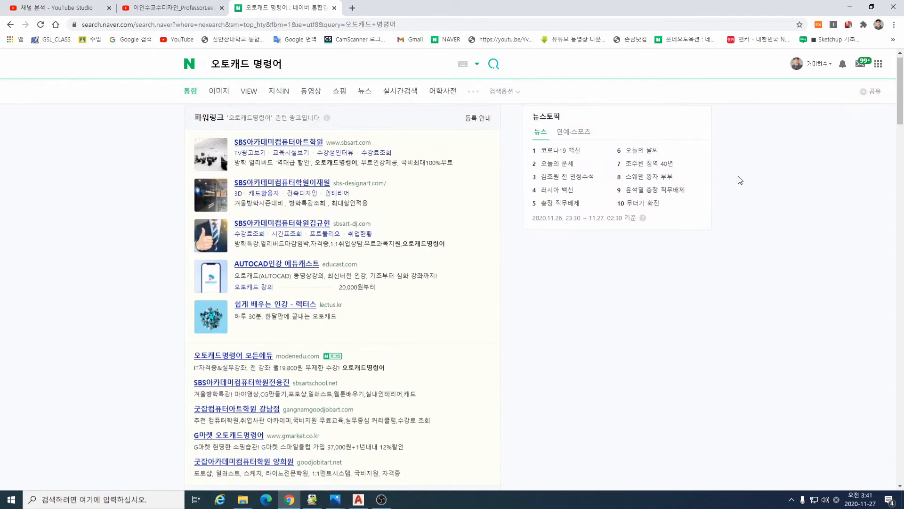
click(219, 91)
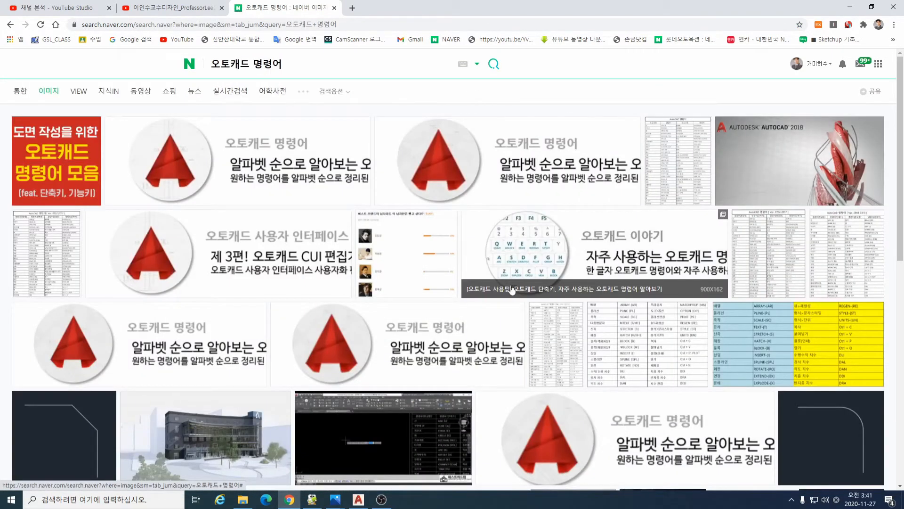
click(679, 158)
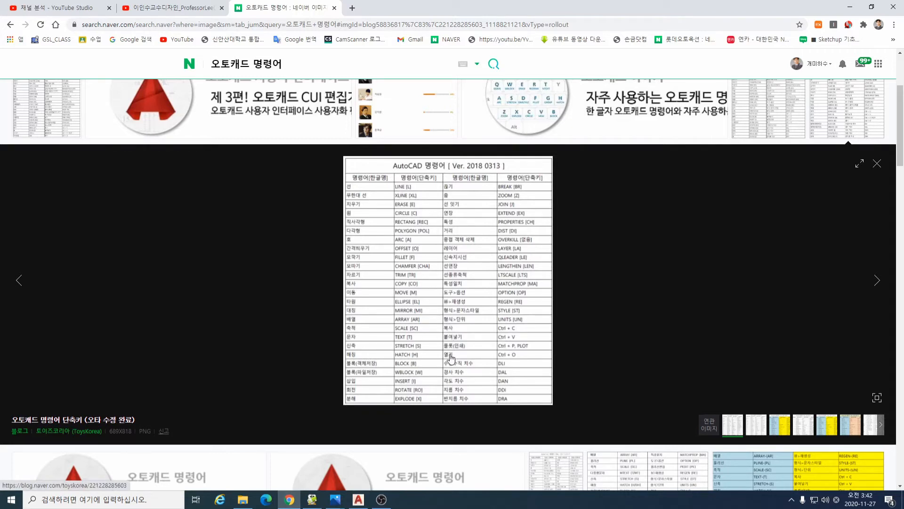
drag(899, 138, 894, 266)
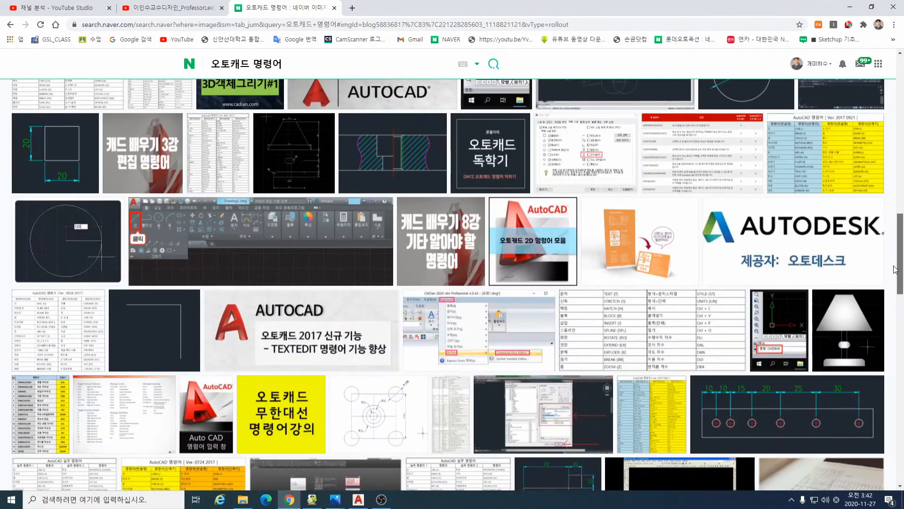
click(822, 152)
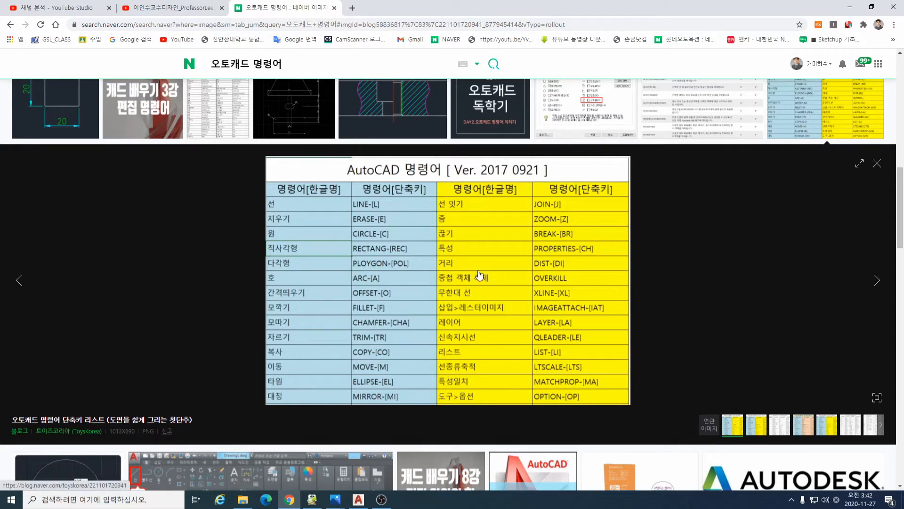
Step: Switch to AutoCAD, bring up 오토캐드명령어모음.jpg beside it, and narrow the AutoCAD window until the whole command table shows
click(363, 506)
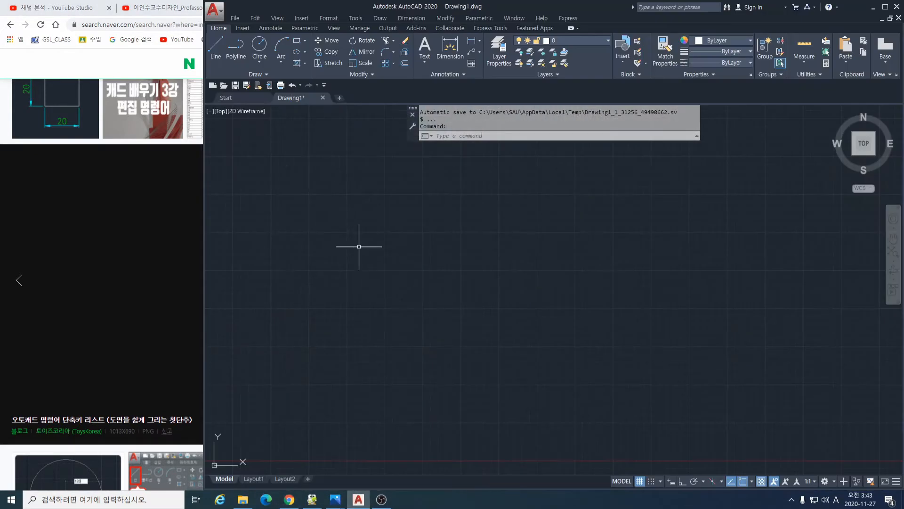
click(234, 17)
click(336, 502)
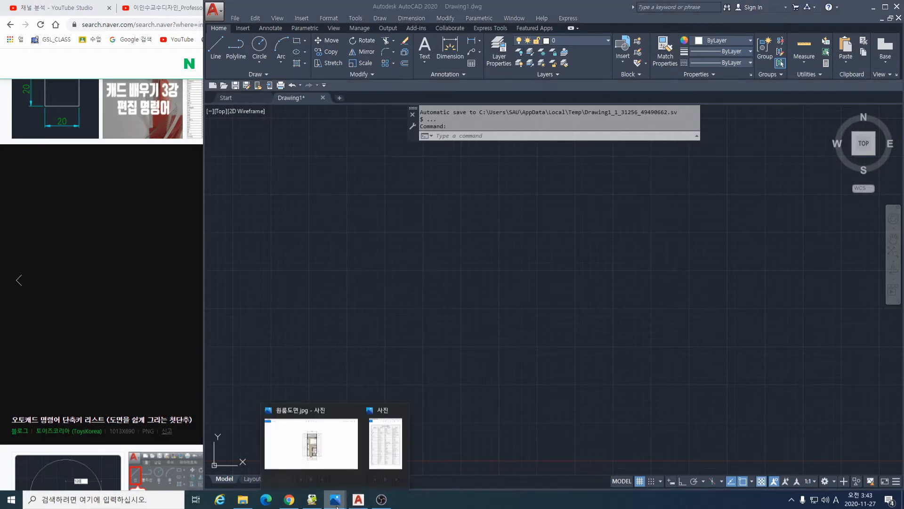
click(386, 443)
click(377, 273)
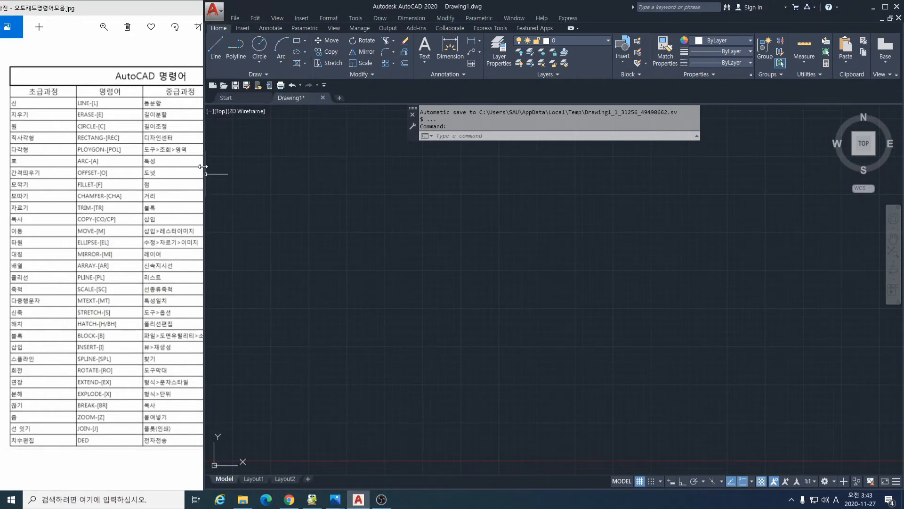
drag(202, 166, 297, 190)
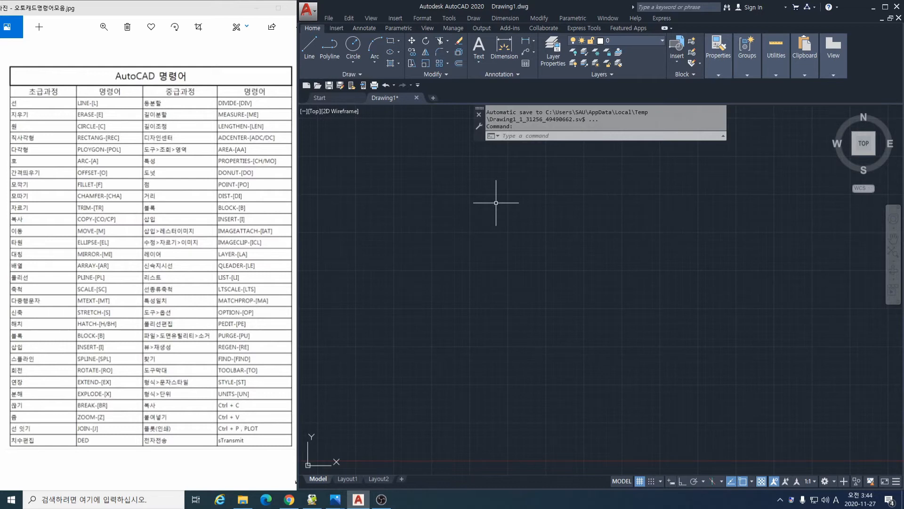
Step: Draw a five-sided outline through five freehand points with the LINE command, finishing it with the Close option
click(532, 137)
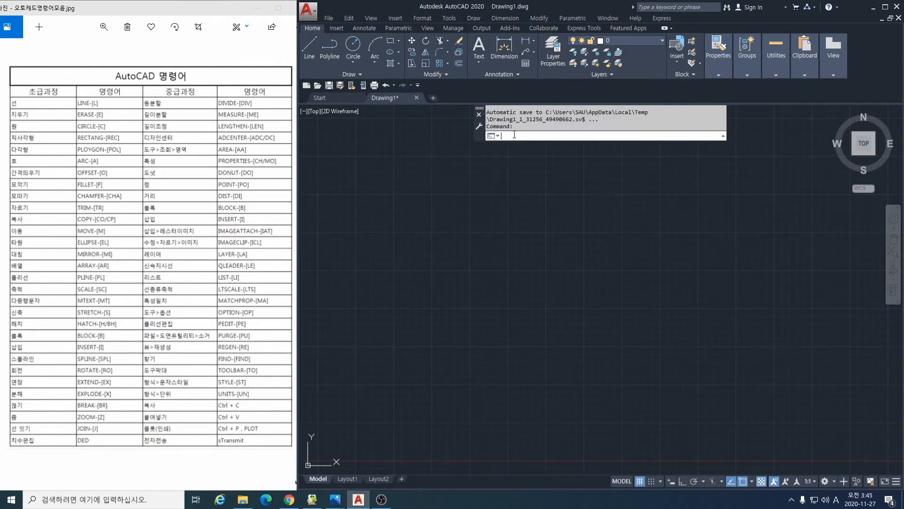
text(l)
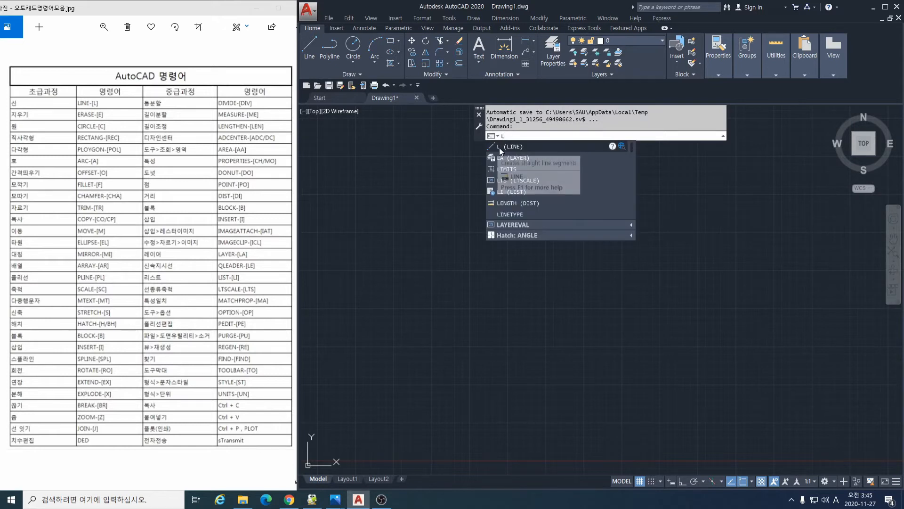
key(Return)
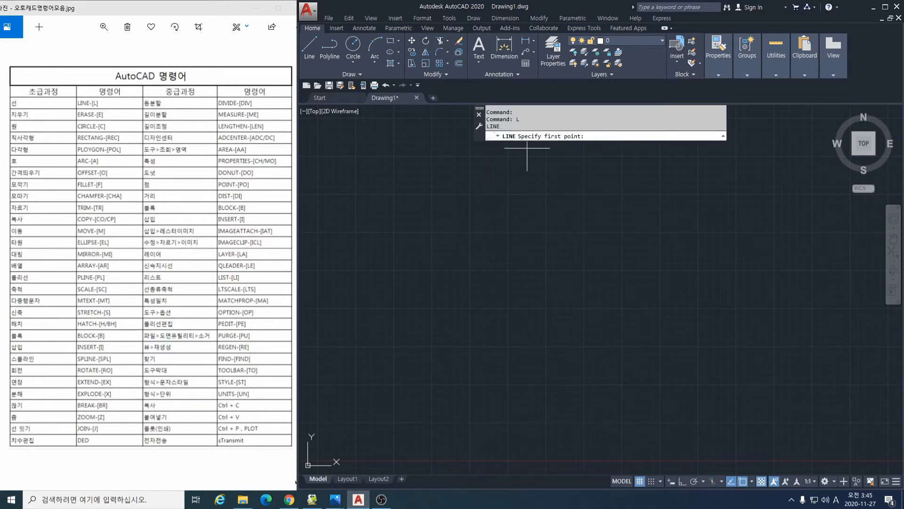
click(426, 277)
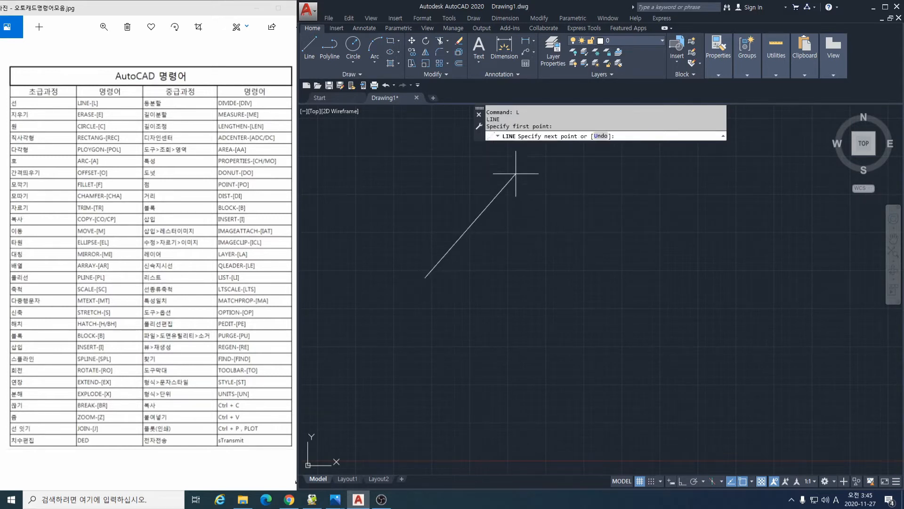
click(525, 183)
click(621, 246)
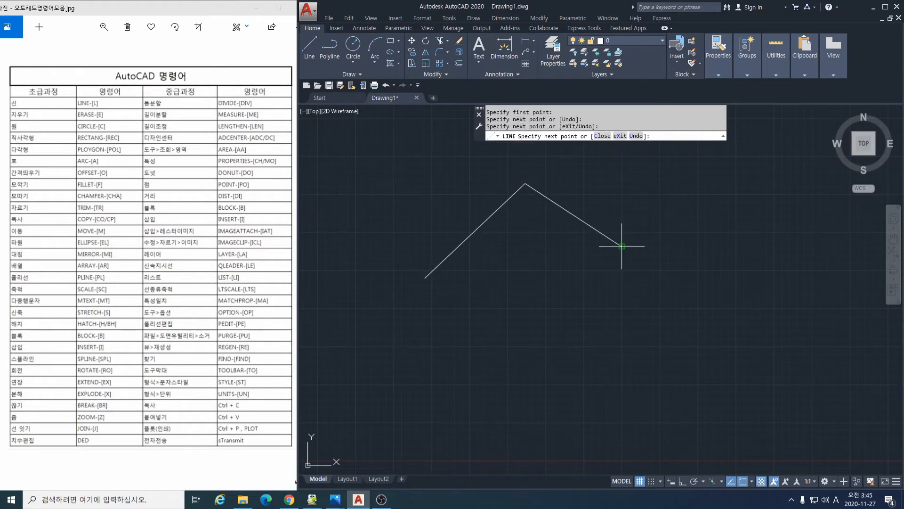
click(526, 338)
click(423, 321)
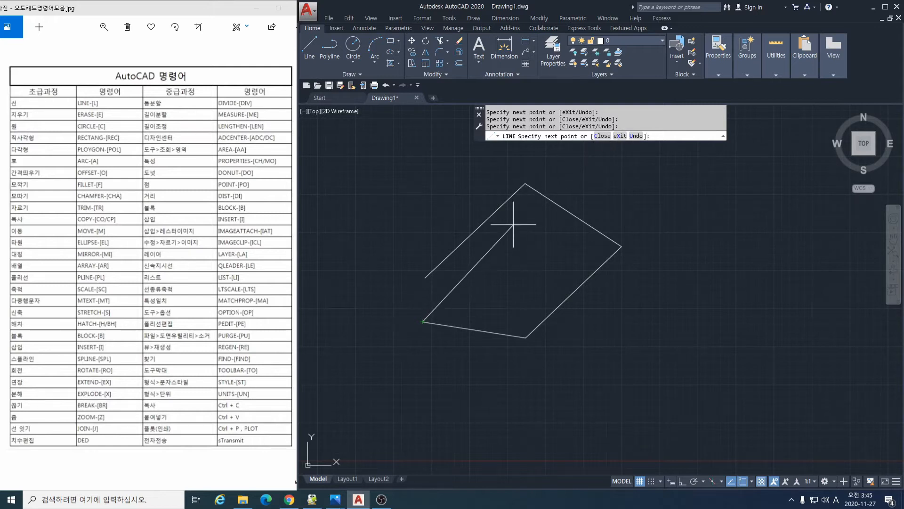
text(c)
key(Return)
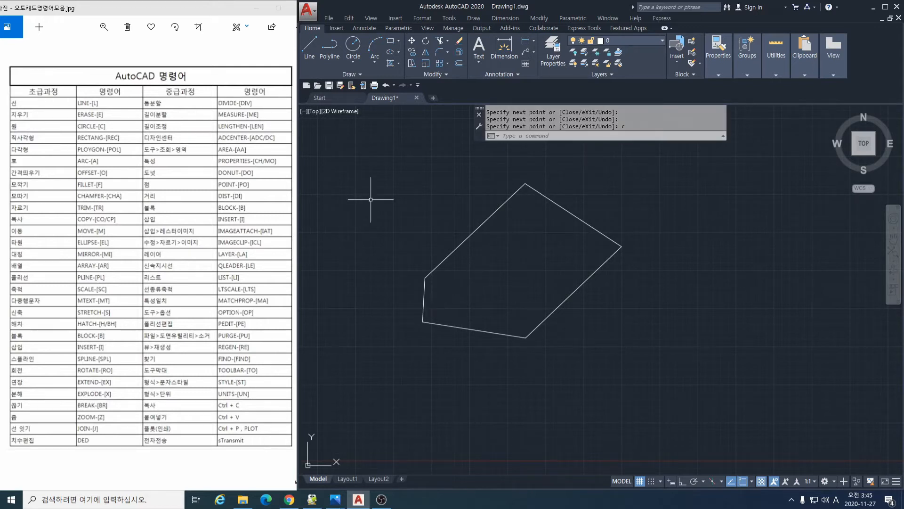
Step: Draw two connected freehand line segments, remove the second with the LINE command's Undo option, and end with the eXit option
key(Return)
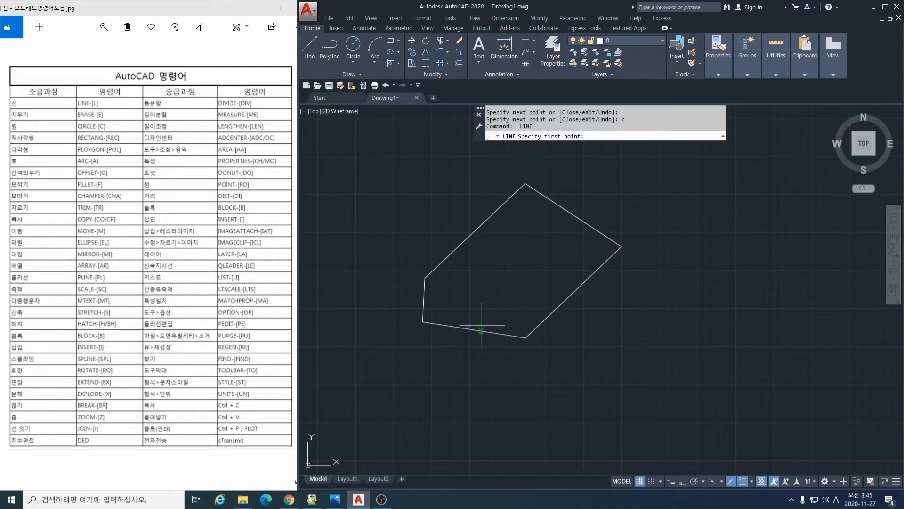
click(517, 271)
click(650, 200)
click(752, 315)
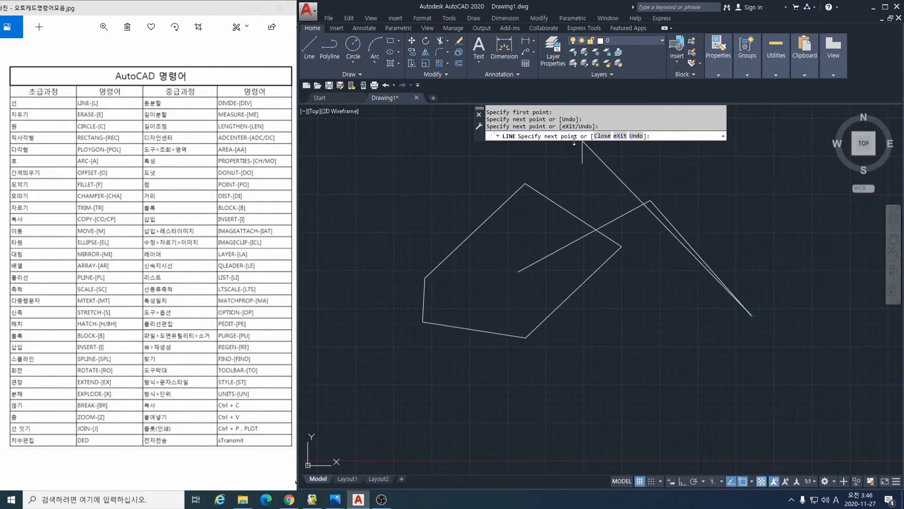
click(636, 136)
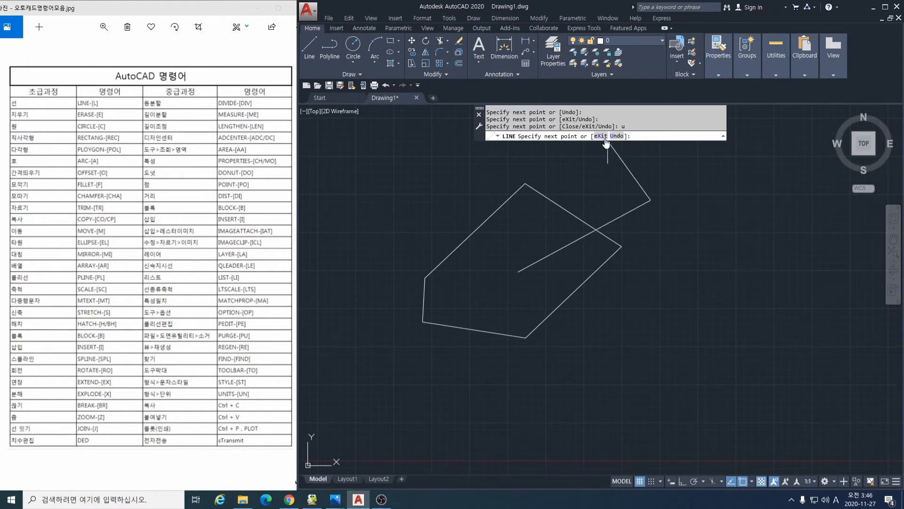
text(x)
key(Return)
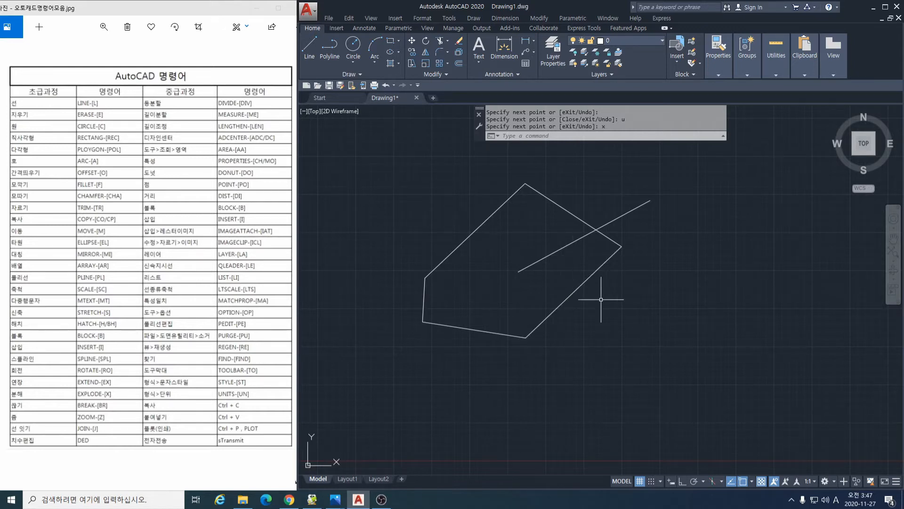
Step: Draw a self-crossing outline through eight freehand points with the LINE command and finish it with the Close option
key(Return)
click(609, 380)
click(633, 241)
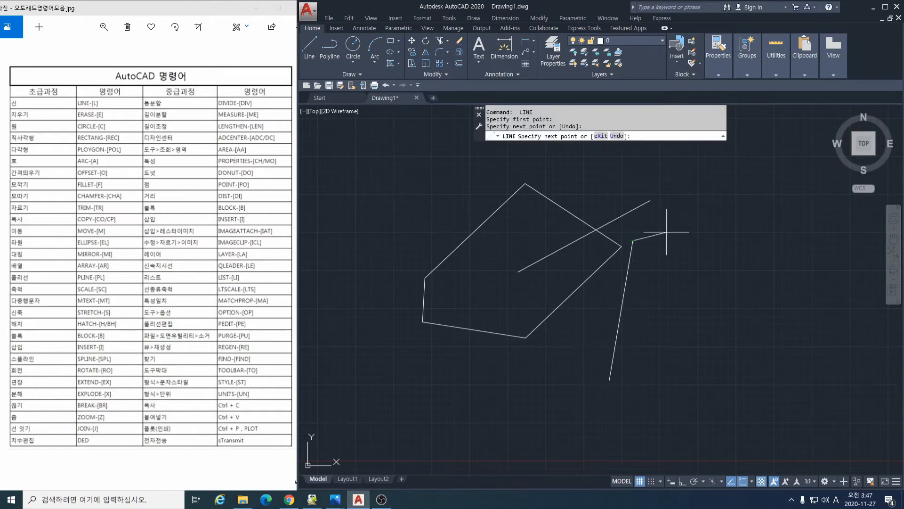
click(755, 271)
click(743, 358)
click(544, 358)
click(494, 272)
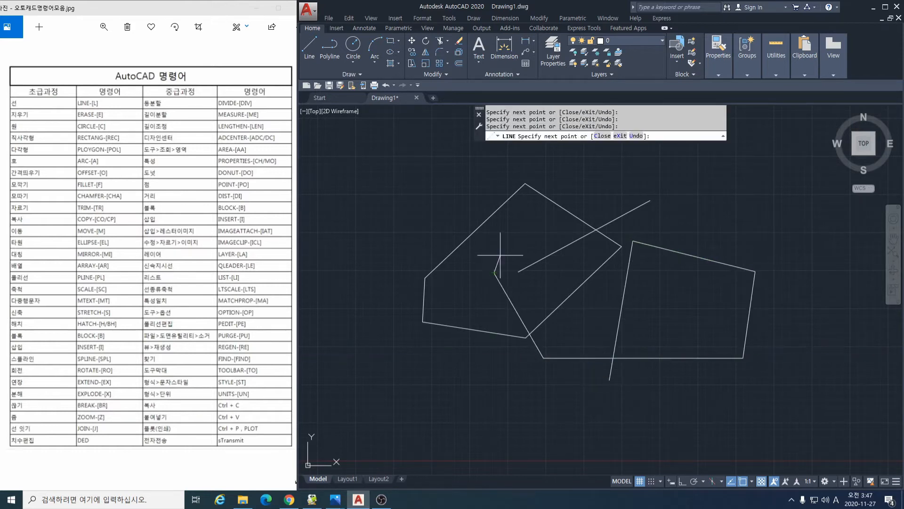
click(707, 167)
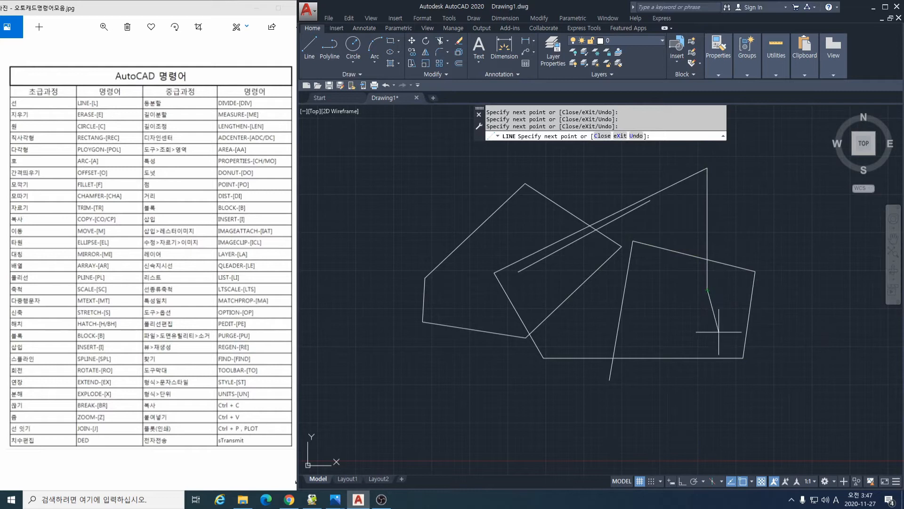
click(707, 290)
text(c)
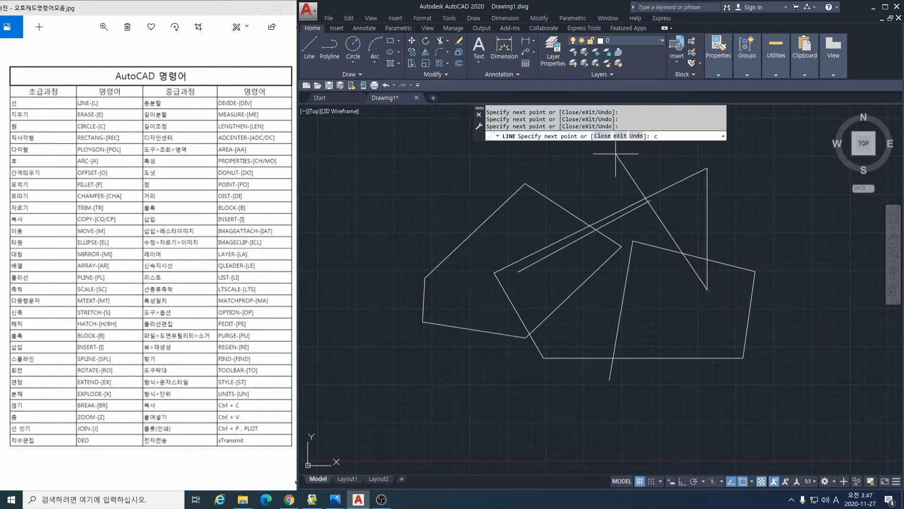
key(Return)
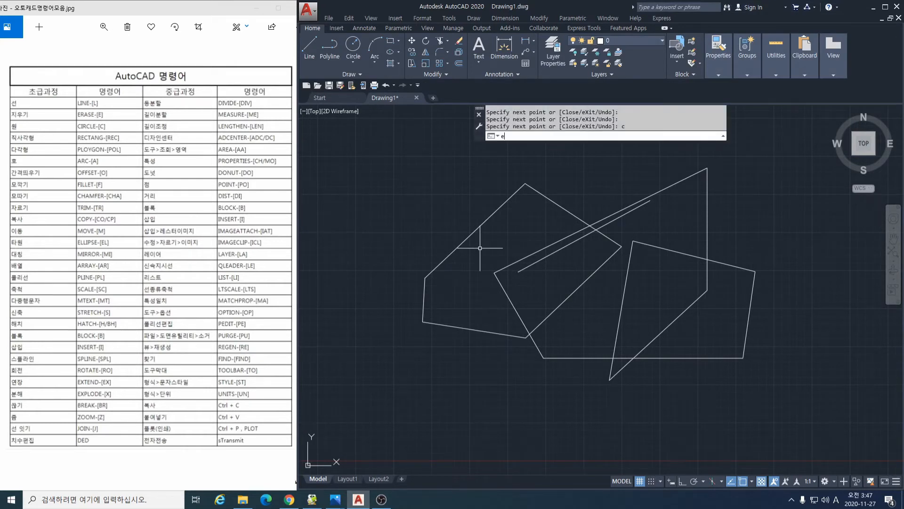
Step: Erase the long diagonal segment of the eight-sided outline, the upper of the two nearly parallel lines
text(e)
key(Return)
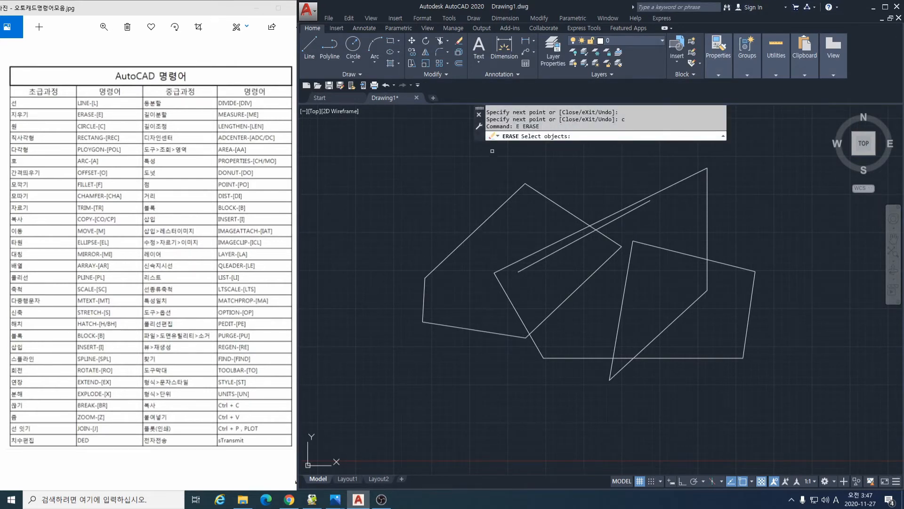
click(639, 207)
click(630, 209)
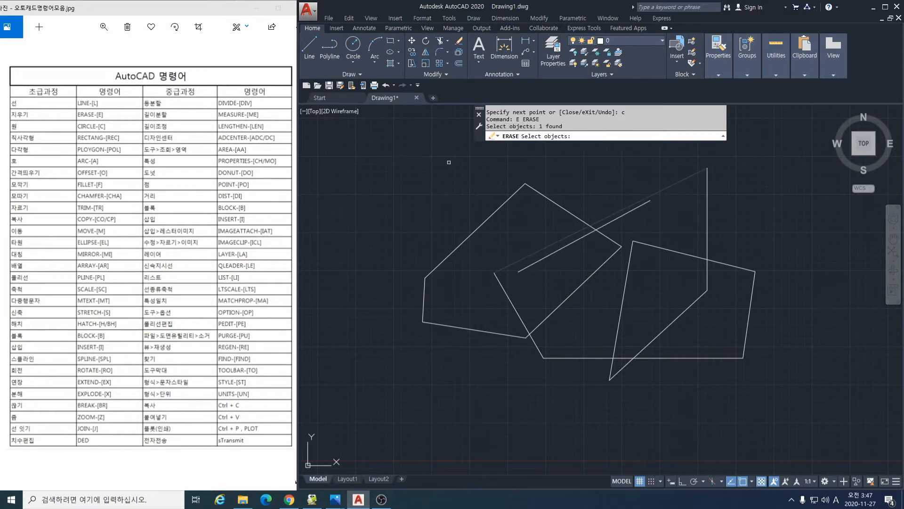
key(Return)
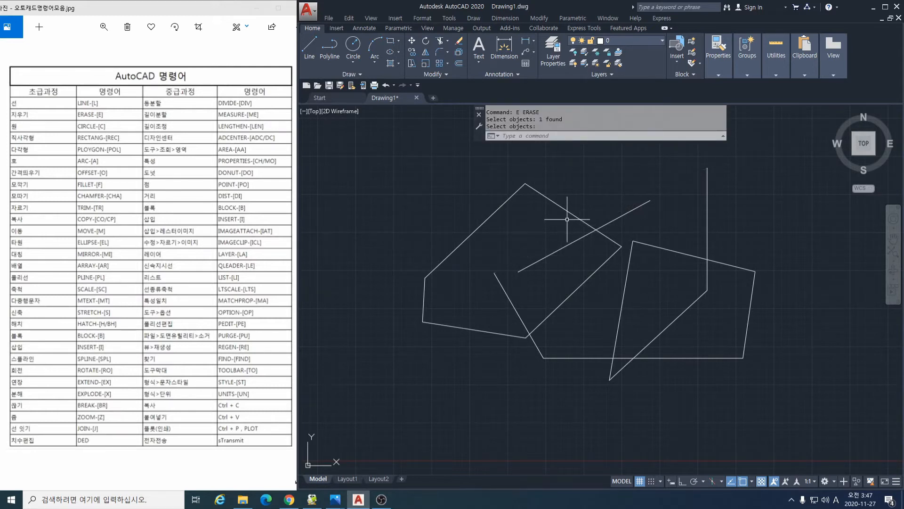
Step: Draw a circle through three freehand points near the five-sided outline's edges using the 3P option, and show the available circle creation methods
text(c)
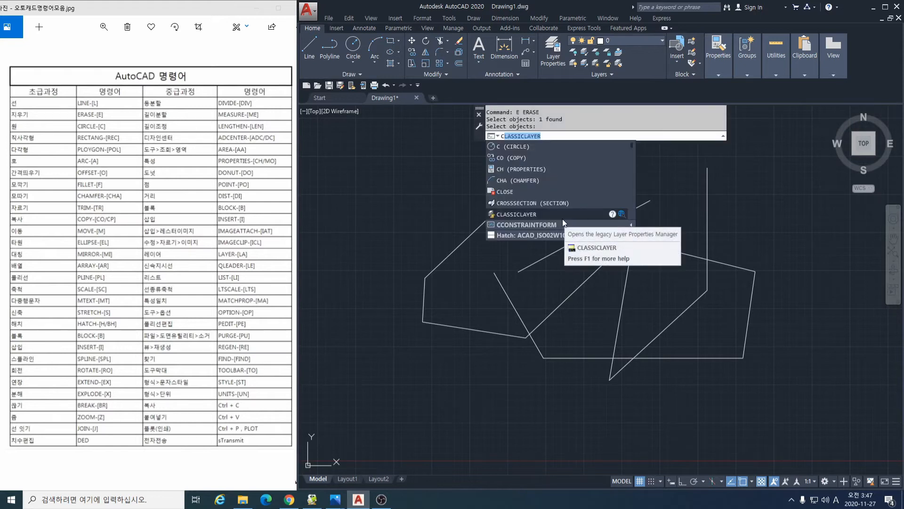
key(Return)
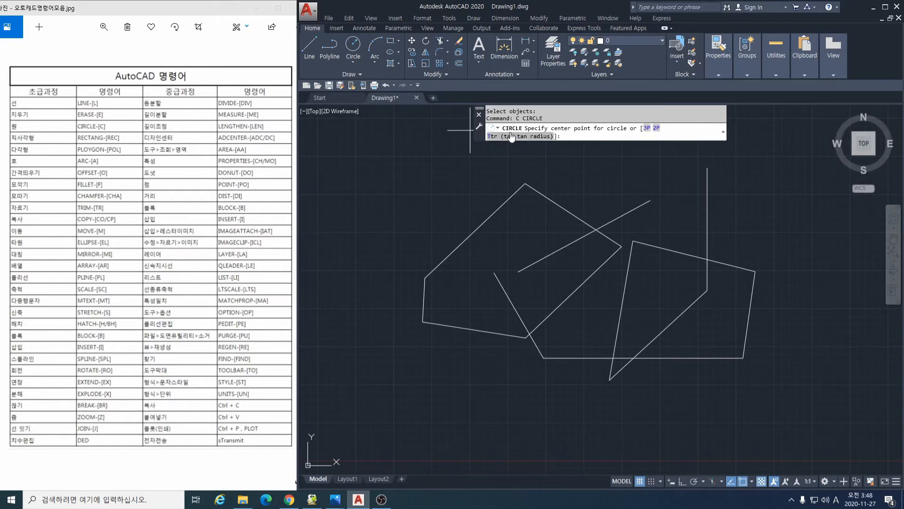
click(647, 128)
click(495, 217)
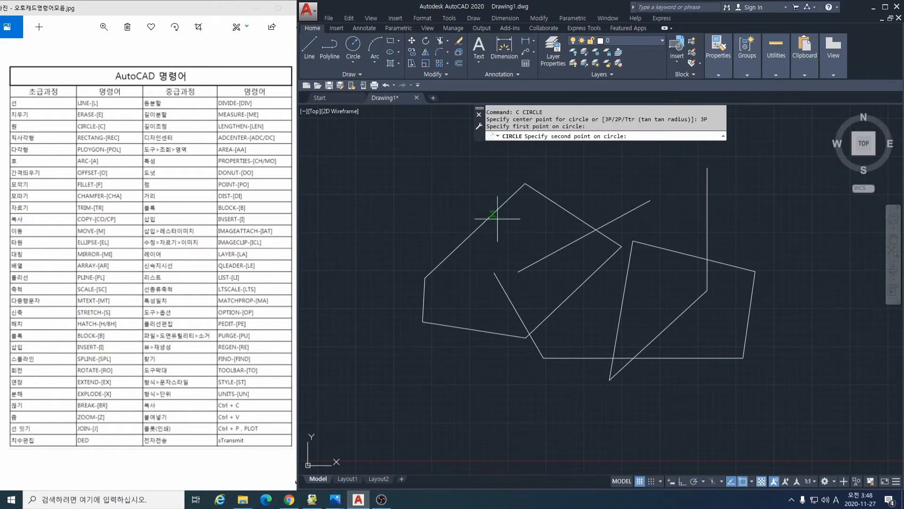
click(556, 206)
click(559, 307)
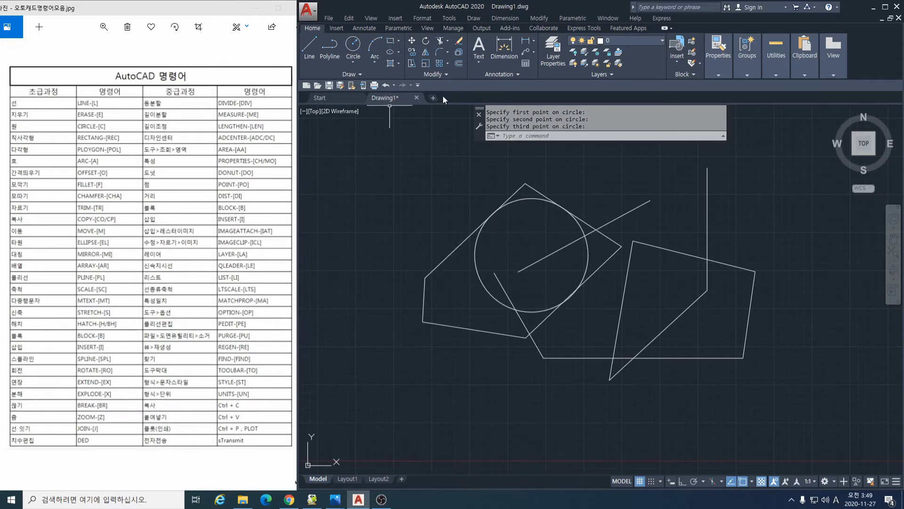
click(355, 60)
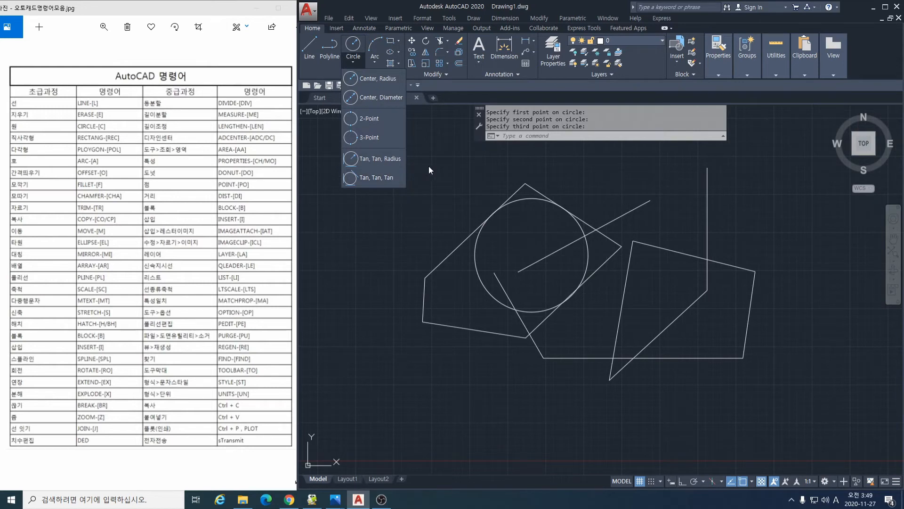
key(space)
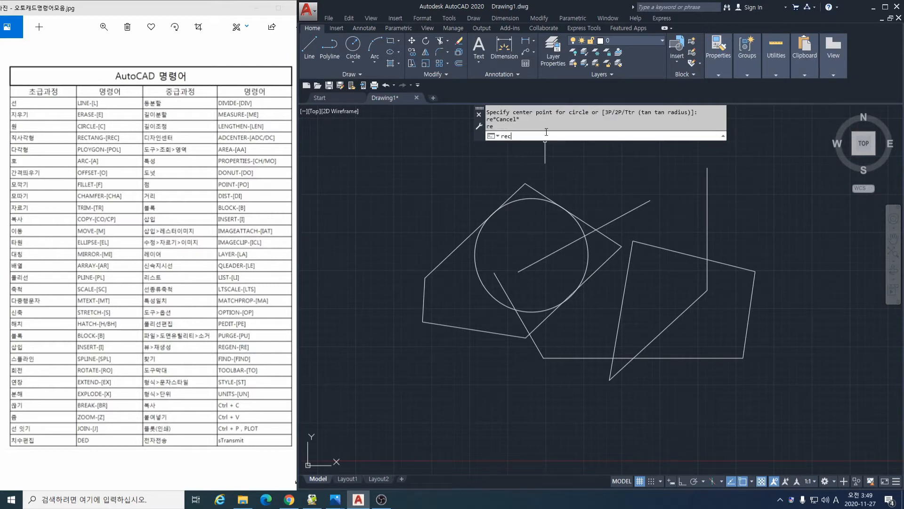
Step: Draw a freehand rectangle from two opposite corners around most of the existing shapes with the RECTANG command
key(Return)
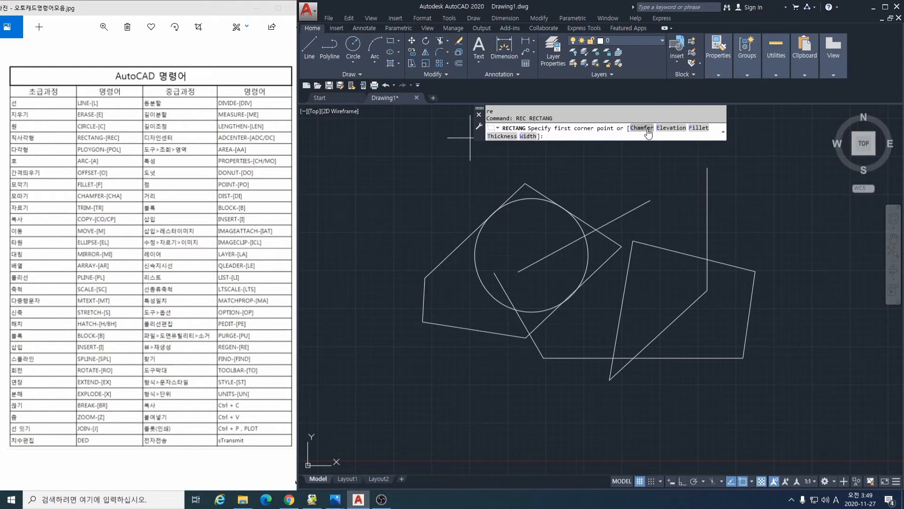
click(403, 186)
click(797, 397)
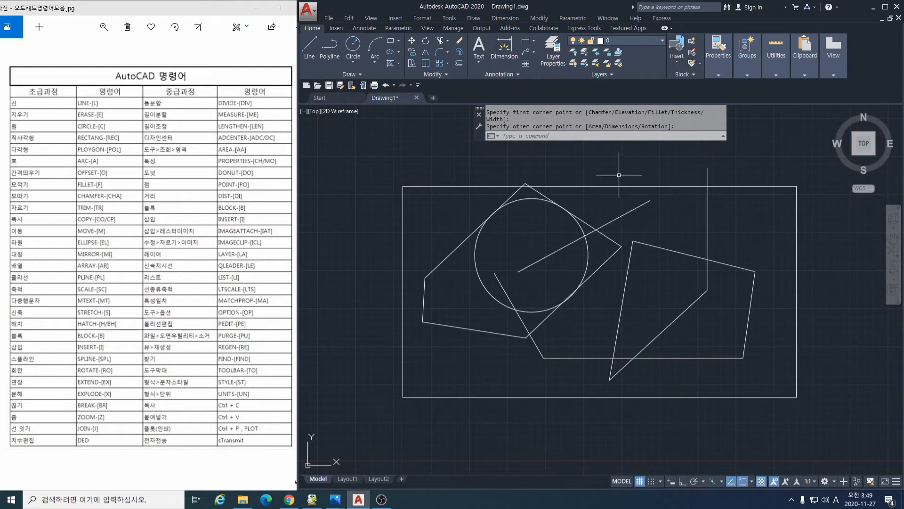
Step: Draw a second large rectangle with rounded corners, overlapping the first, using the Fillet option with a radius of 5
key(Return)
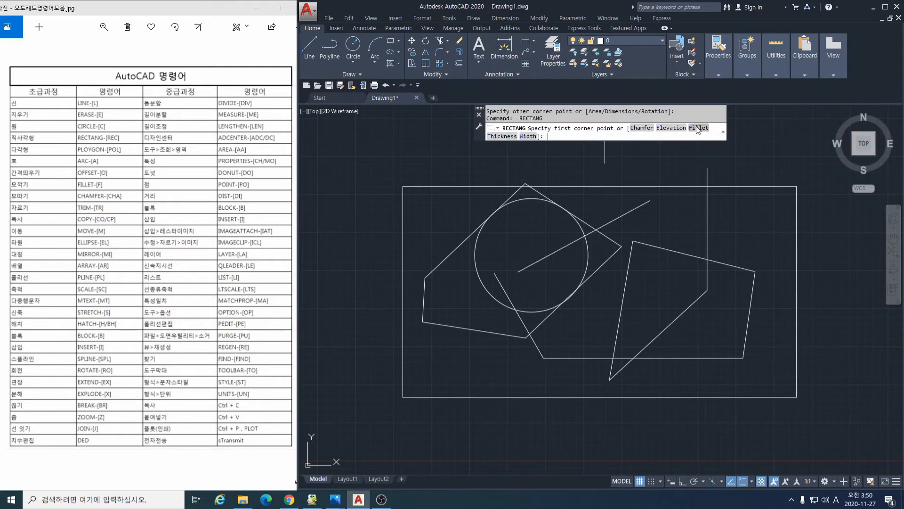
click(698, 128)
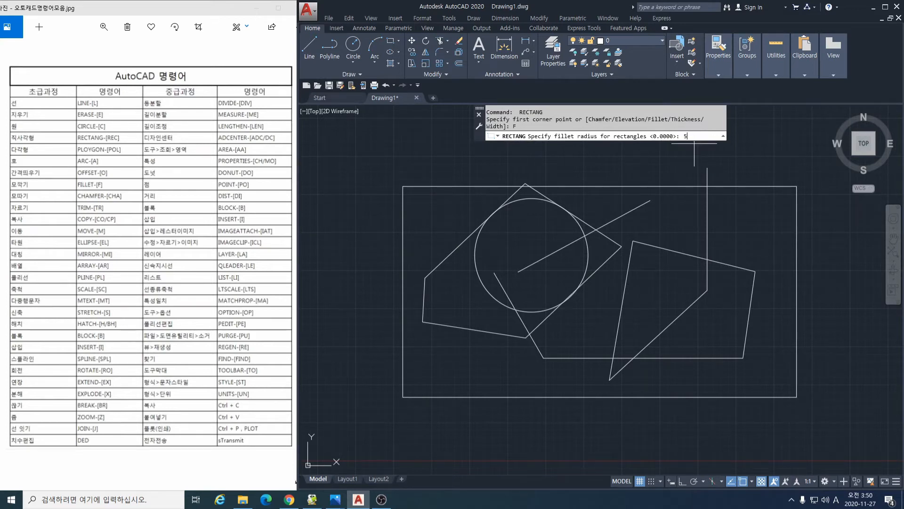
key(Return)
click(356, 159)
click(759, 347)
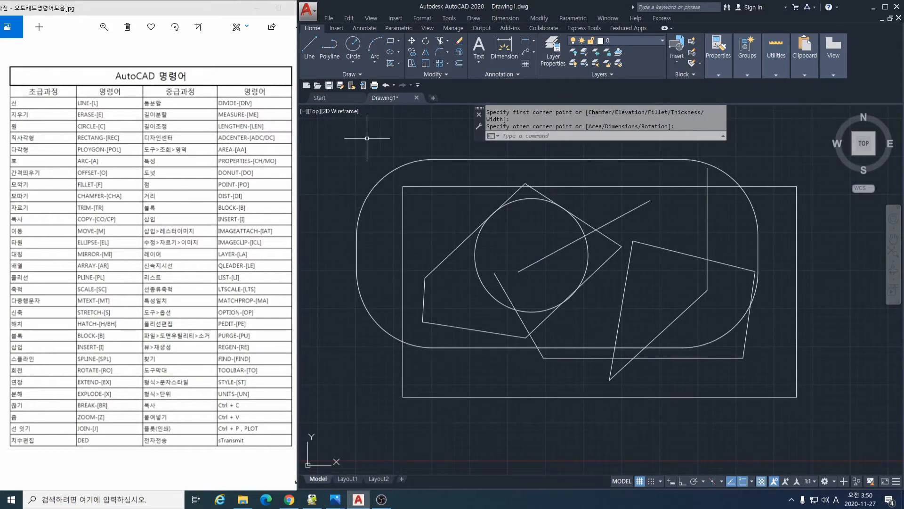
key(Return)
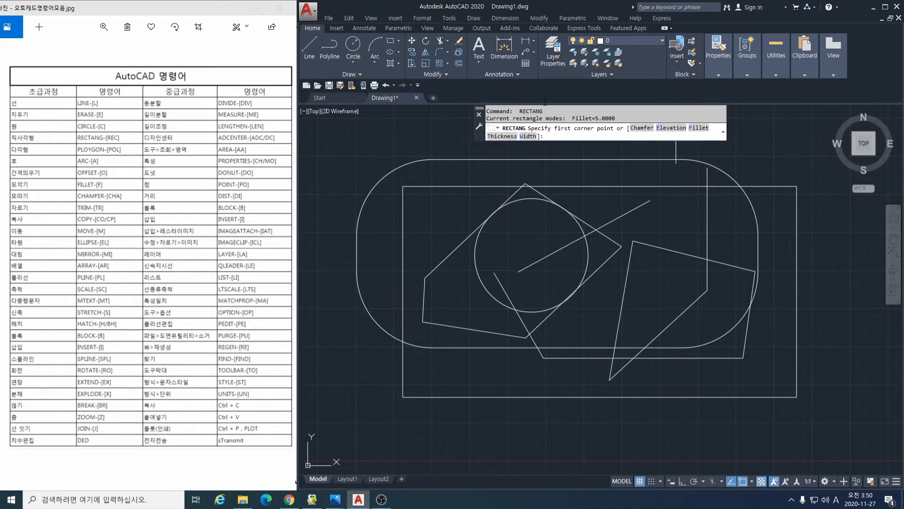
key(Escape)
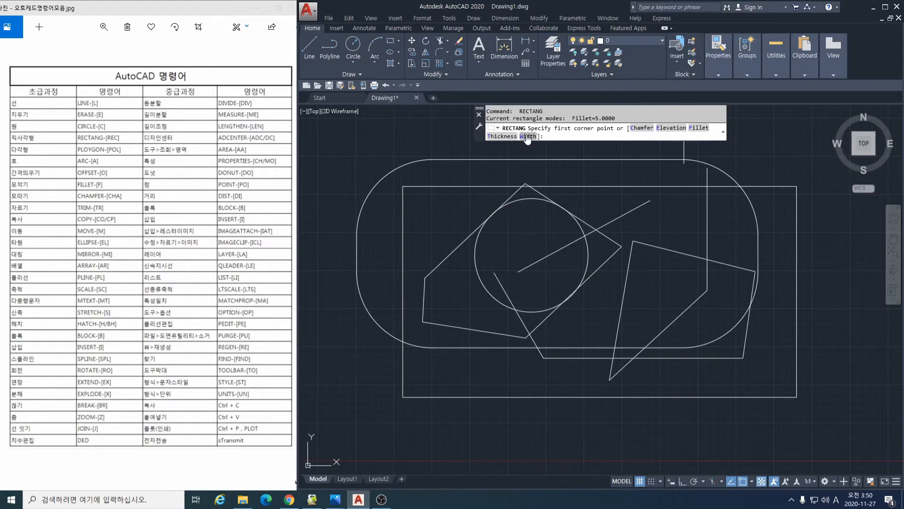
key(Escape)
Step: Erase all objects in the drawing, selecting them together with a crossing window
text(e)
key(Return)
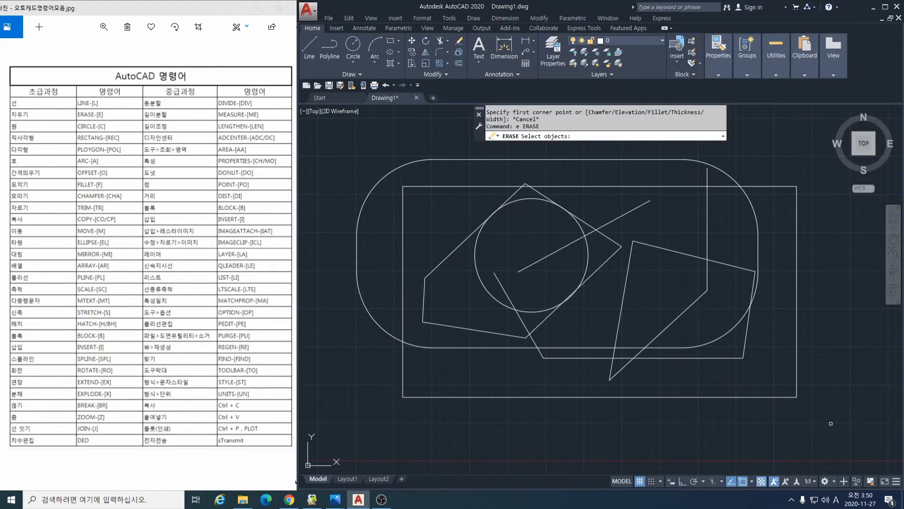
click(837, 422)
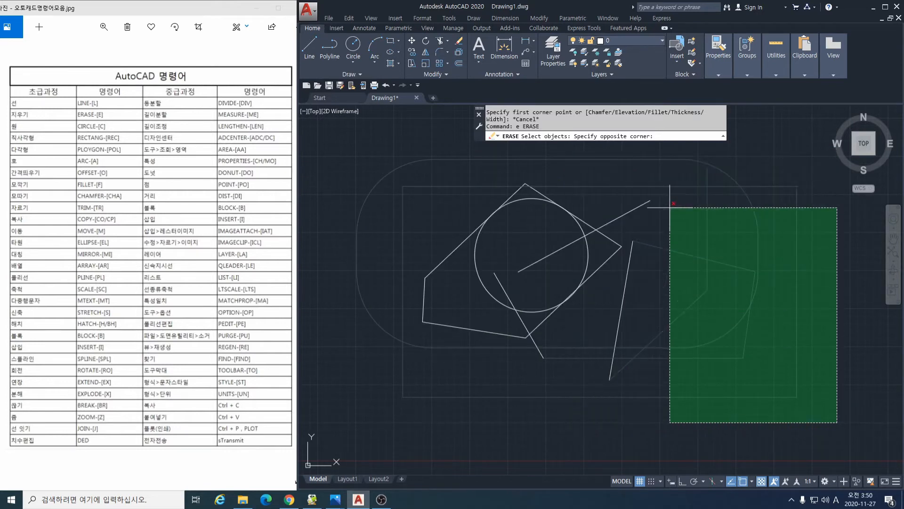
click(837, 398)
click(837, 397)
click(745, 420)
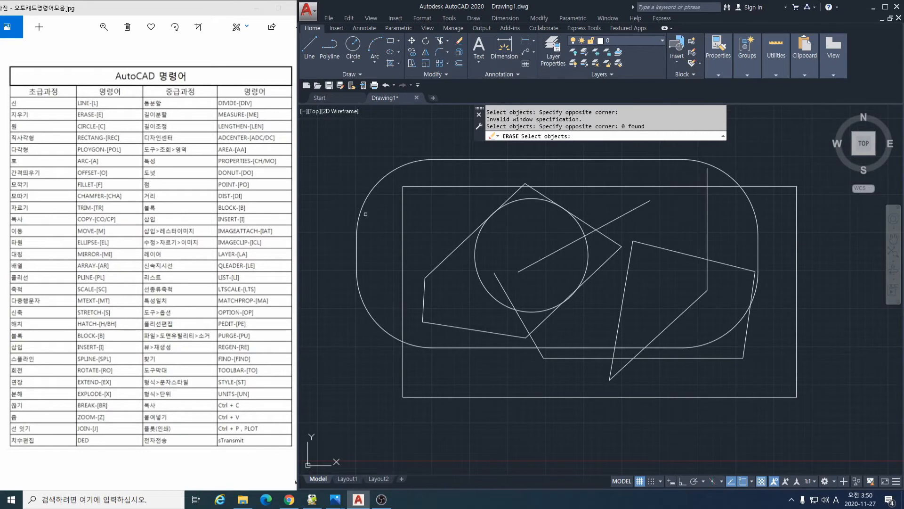
click(339, 153)
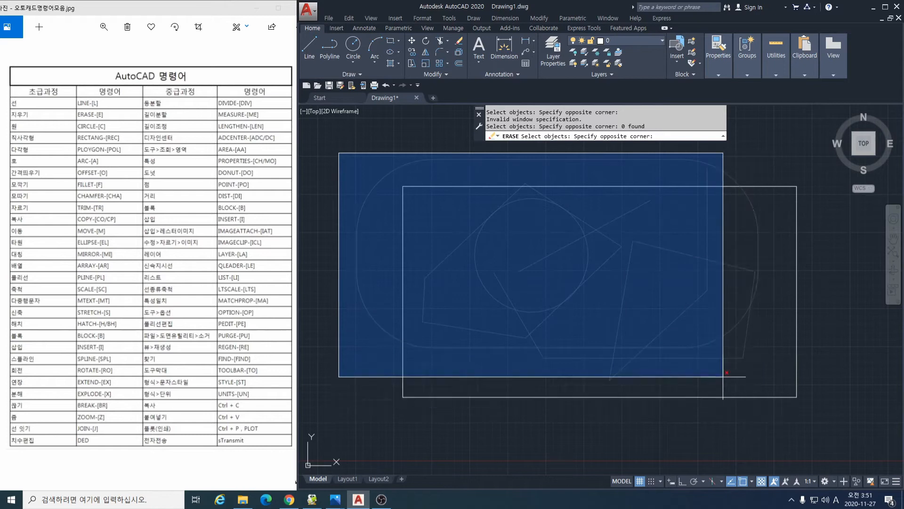
click(347, 171)
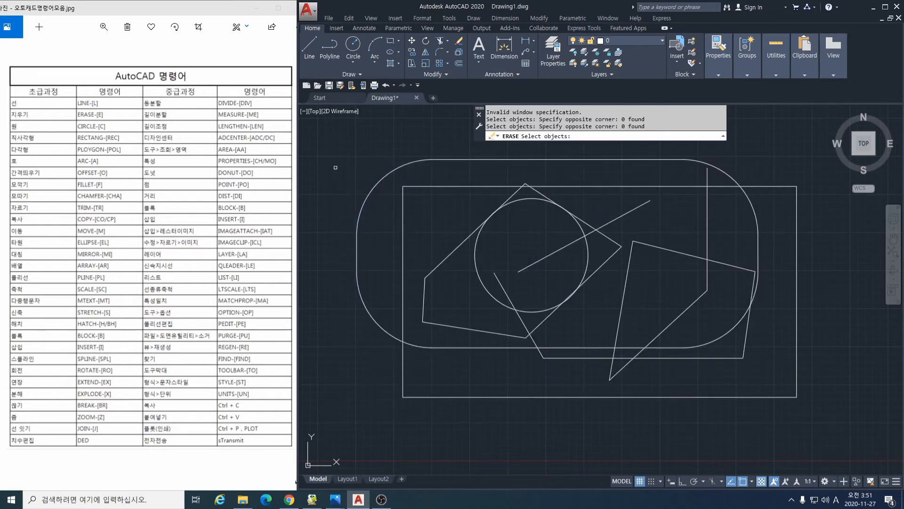
click(835, 417)
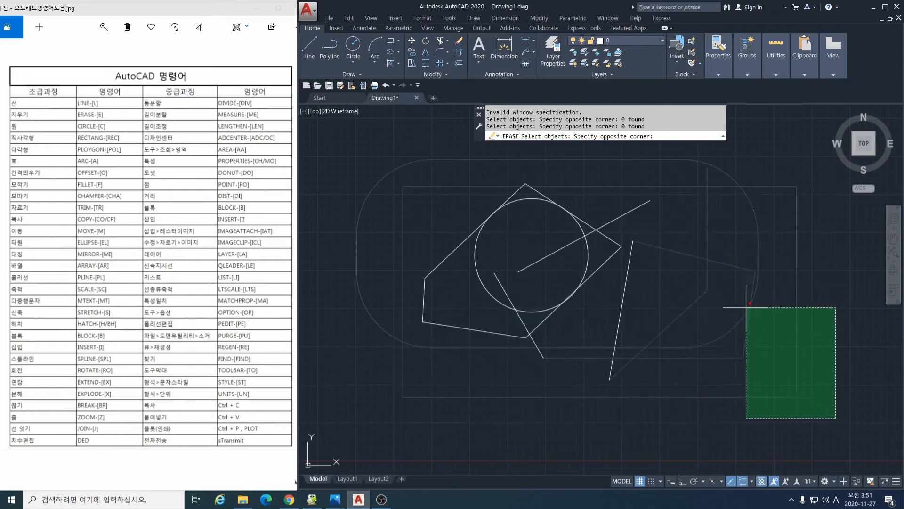
click(353, 159)
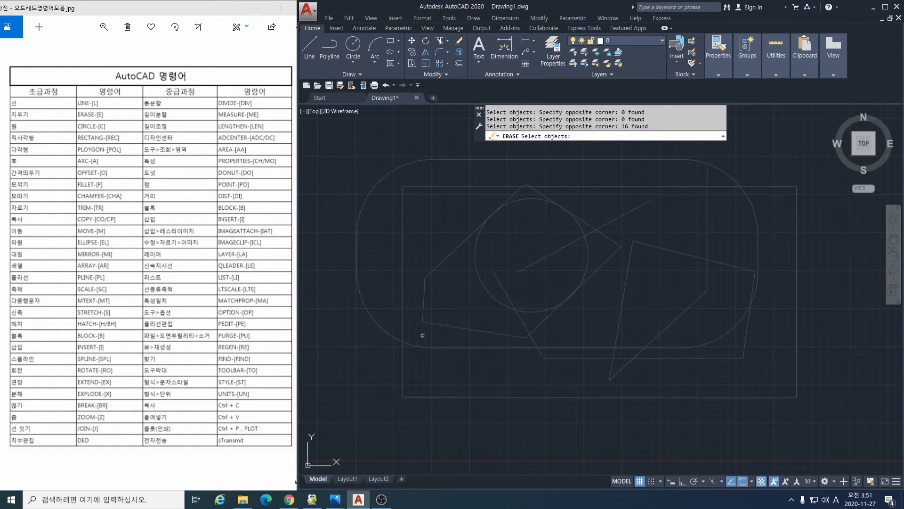
key(Return)
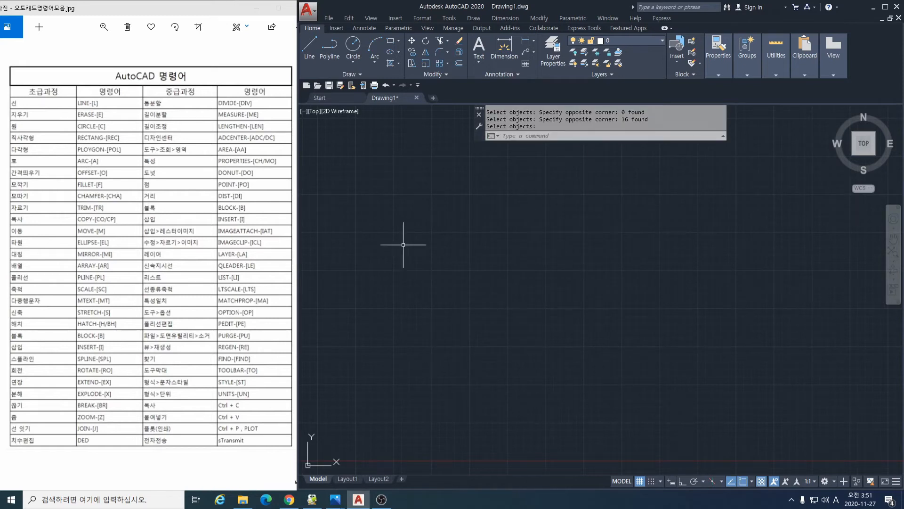
Step: Draw a large freehand arc through three points with the ARC command, and show the available arc creation methods
text(a)
key(Return)
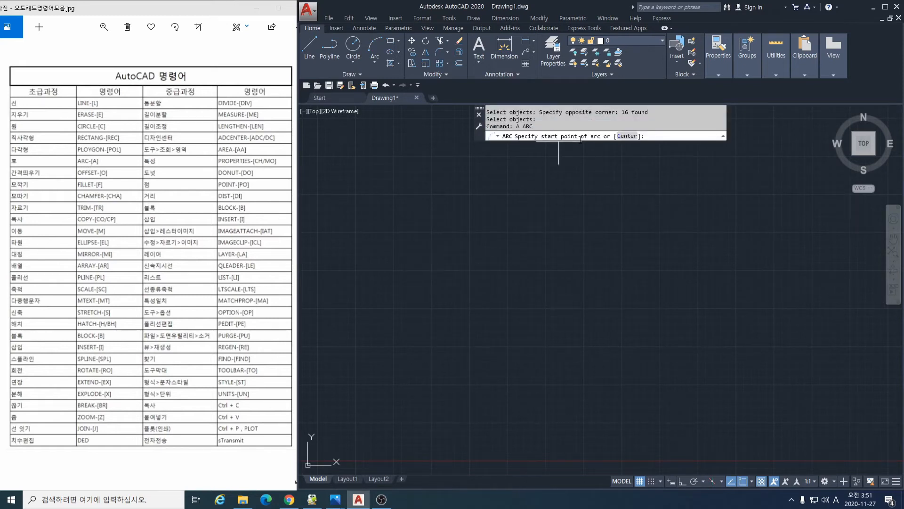
click(575, 296)
click(417, 287)
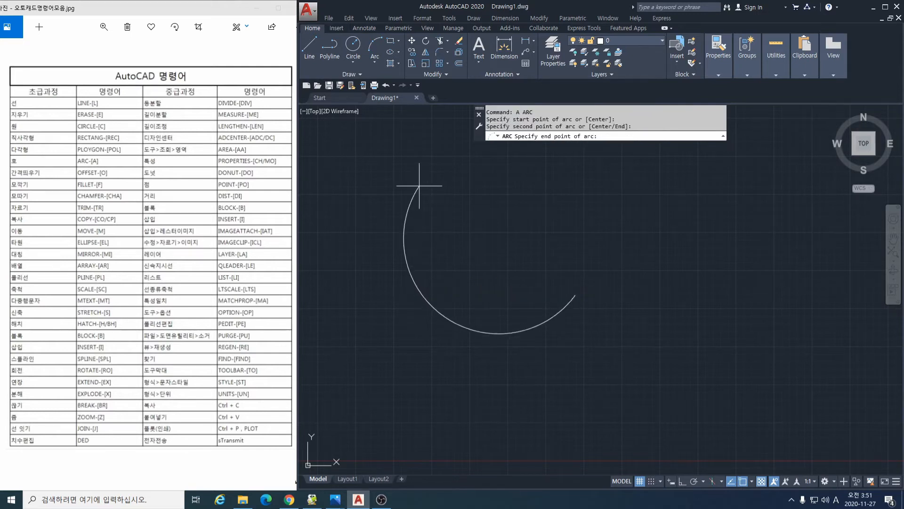
click(357, 180)
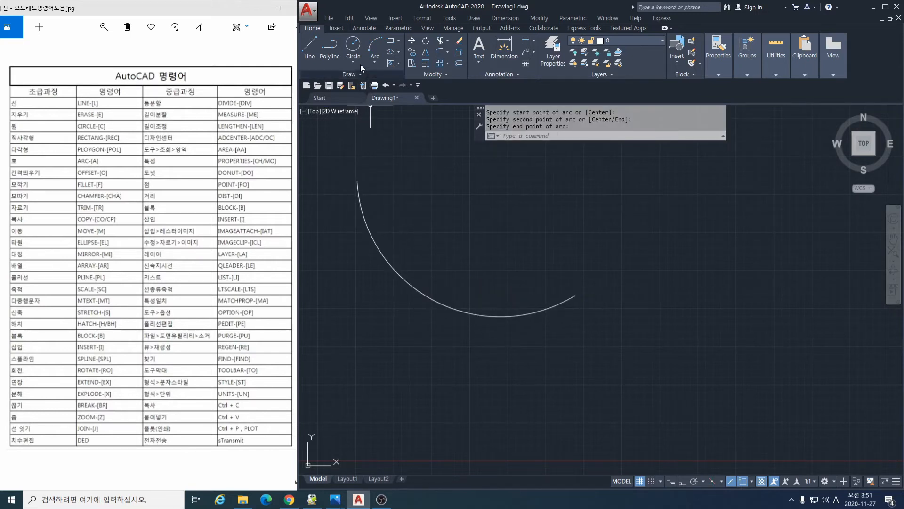
click(375, 62)
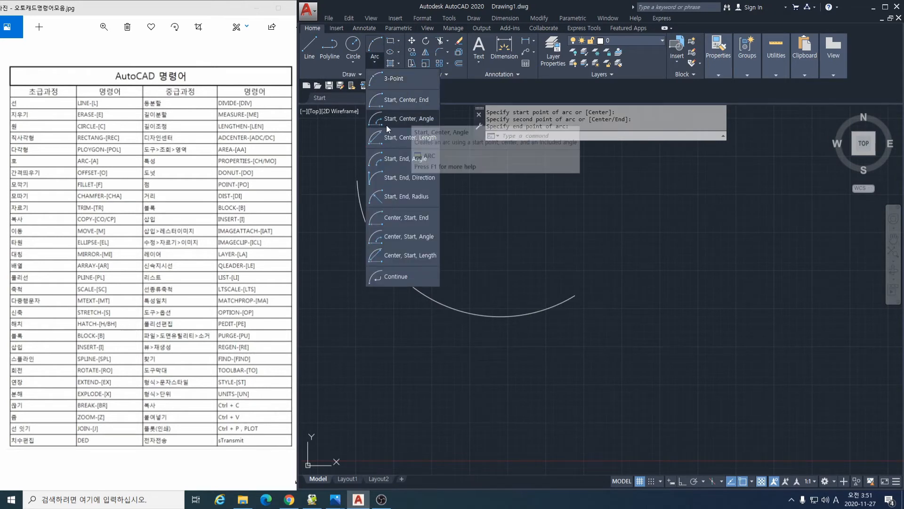
key(Escape)
click(374, 63)
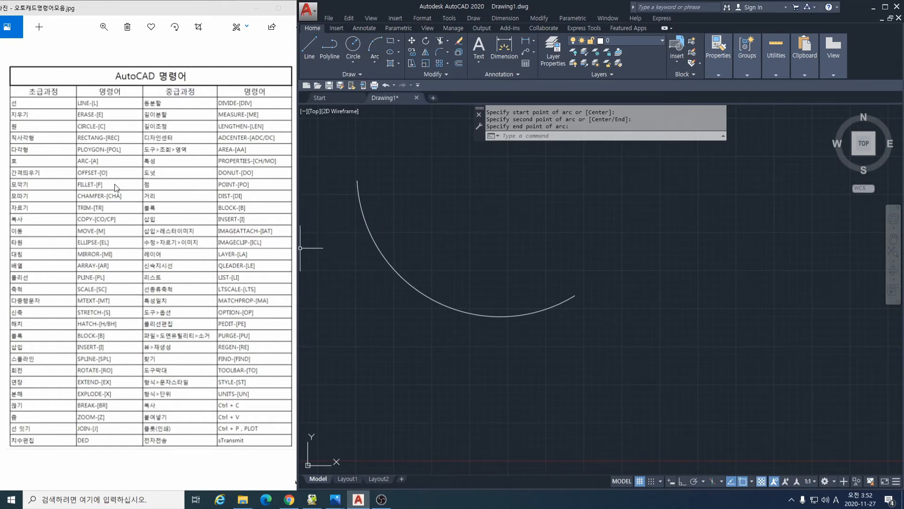
Step: Offset the arc outward by a distance of 5 with the OFFSET command
text(o)
key(Return)
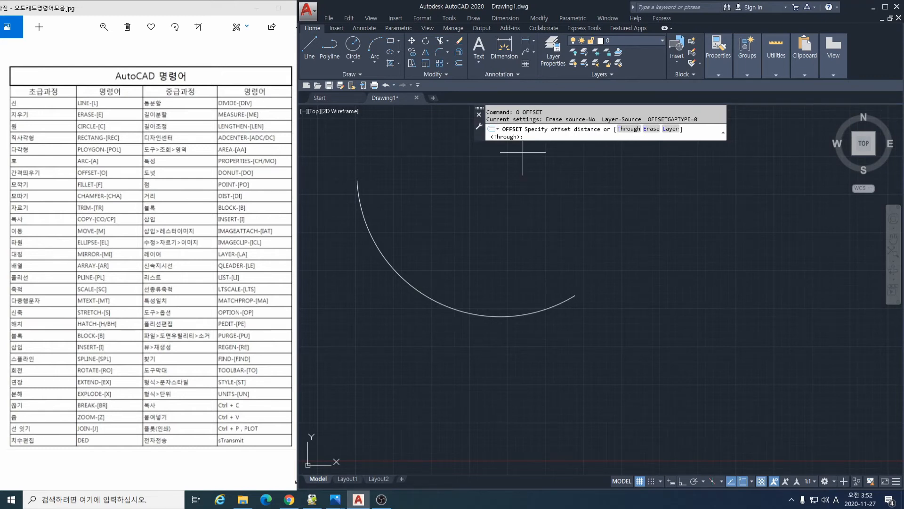
text(5)
key(Return)
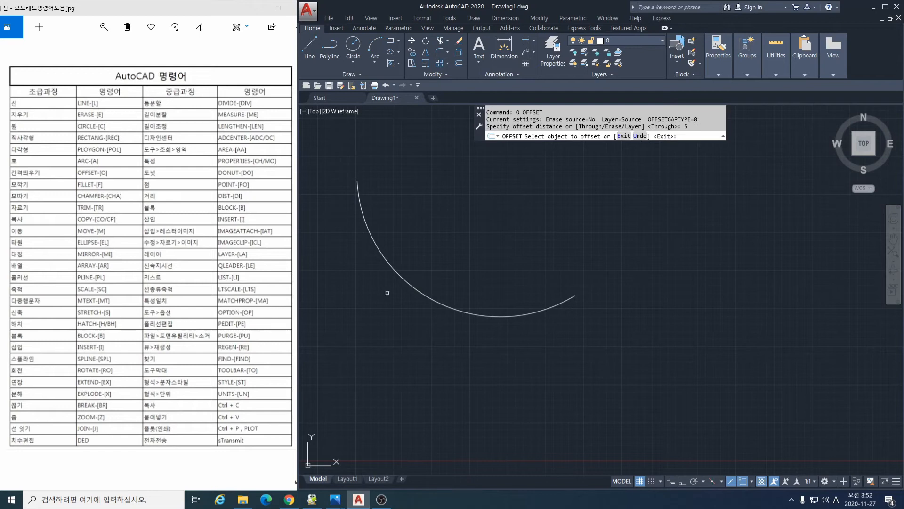
click(402, 279)
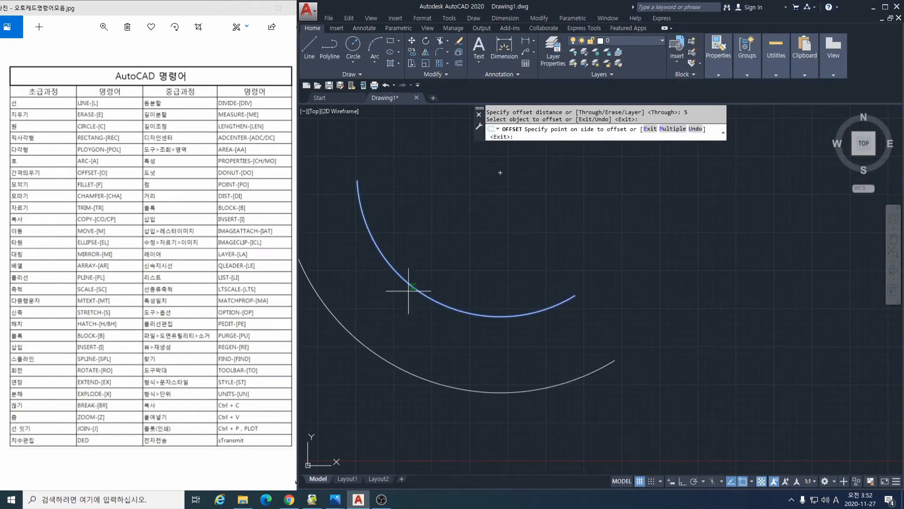
click(389, 314)
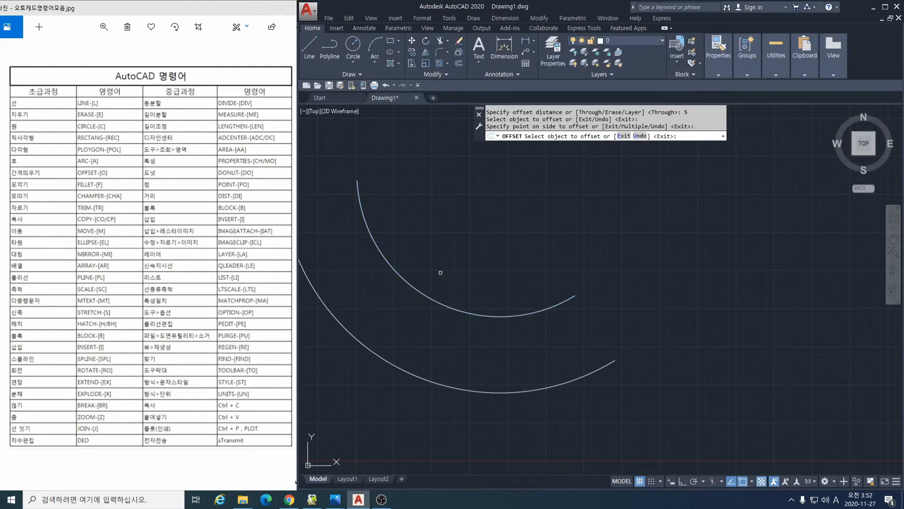
key(Return)
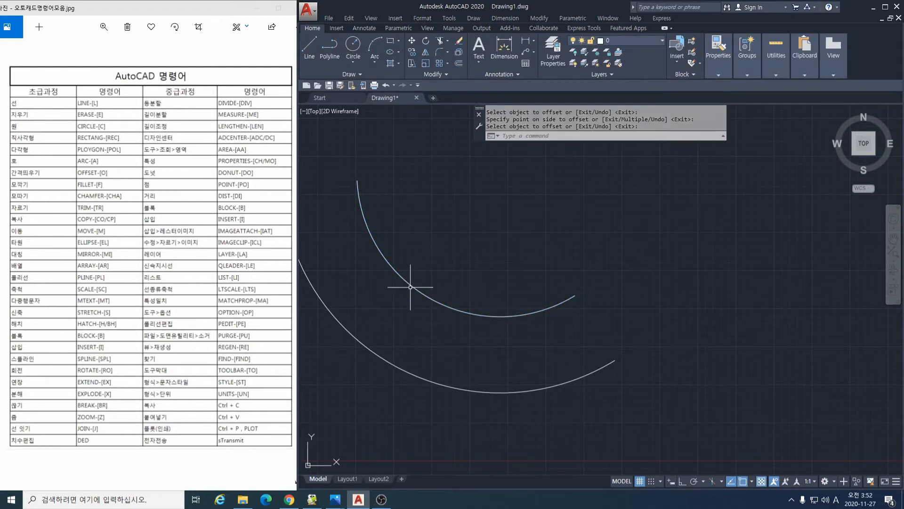
Step: Try to offset the original arc inward using a distance picked between two points
click(414, 284)
key(Escape)
click(424, 294)
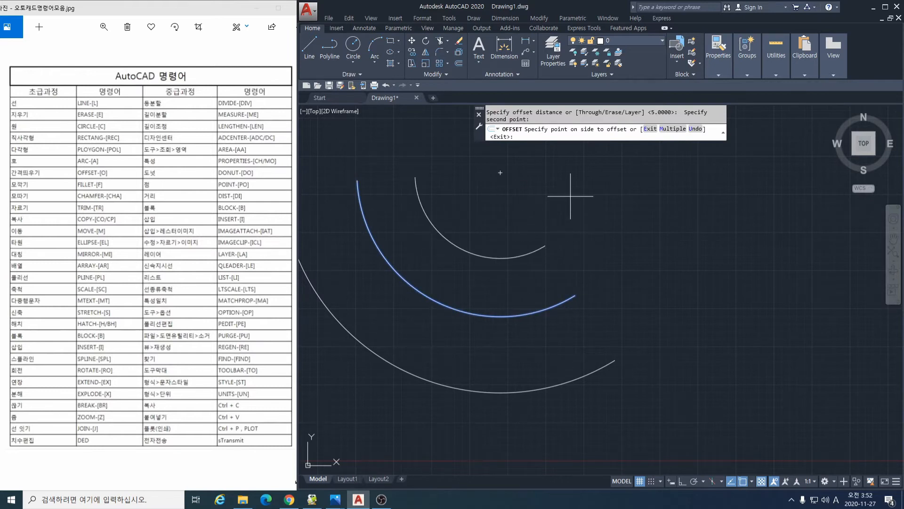
key(Return)
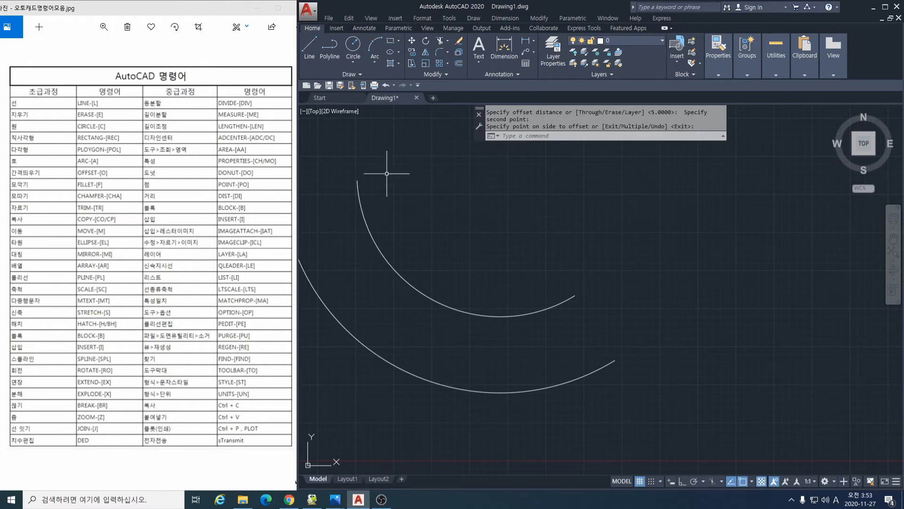
Step: Draw a freehand square-cornered rectangle over the end of the inner arc, with the RECTANG fillet radius set to 0
click(310, 45)
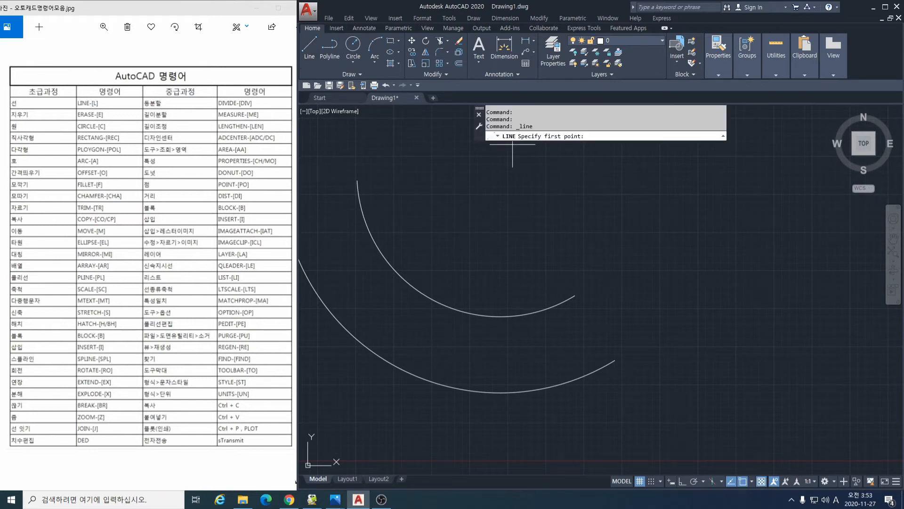
click(389, 40)
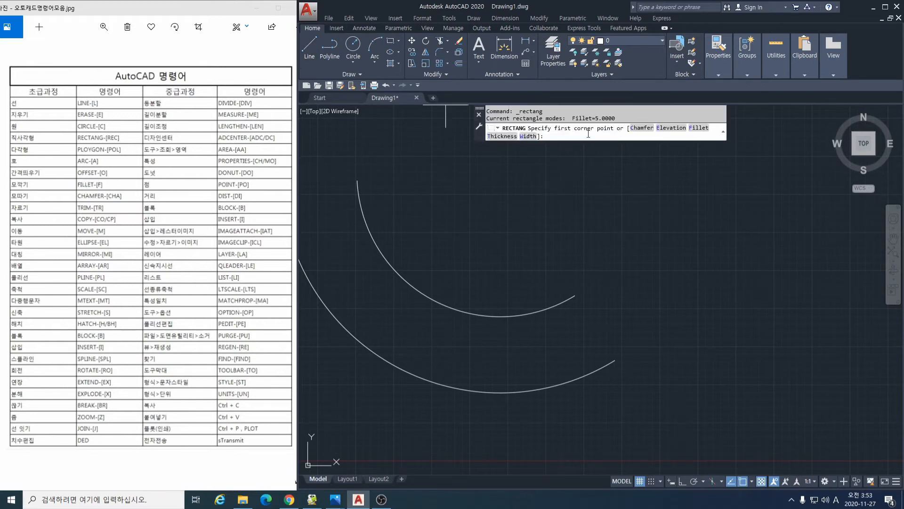
click(698, 128)
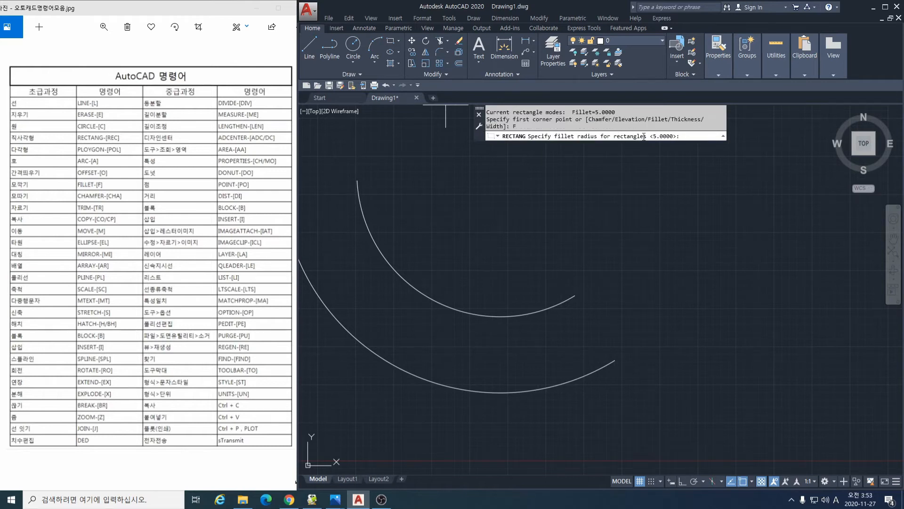
text(f)
key(Return)
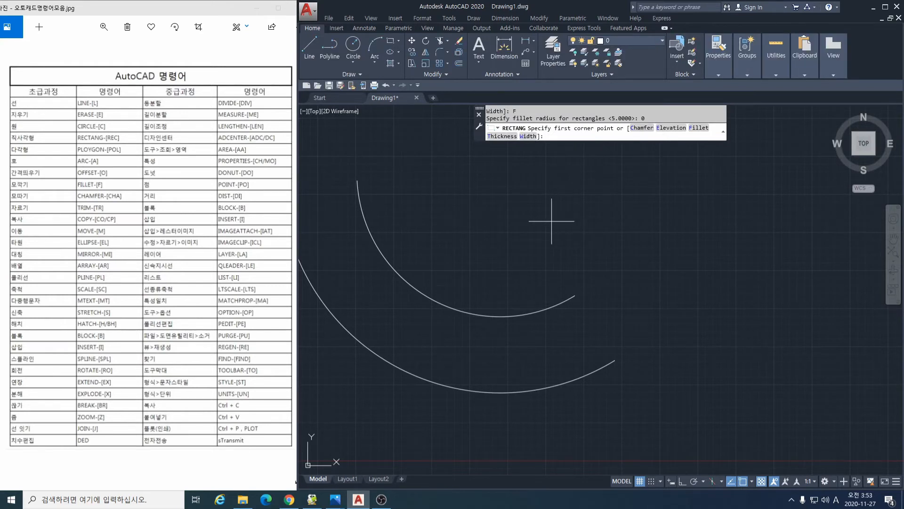
key(Return)
key(Escape)
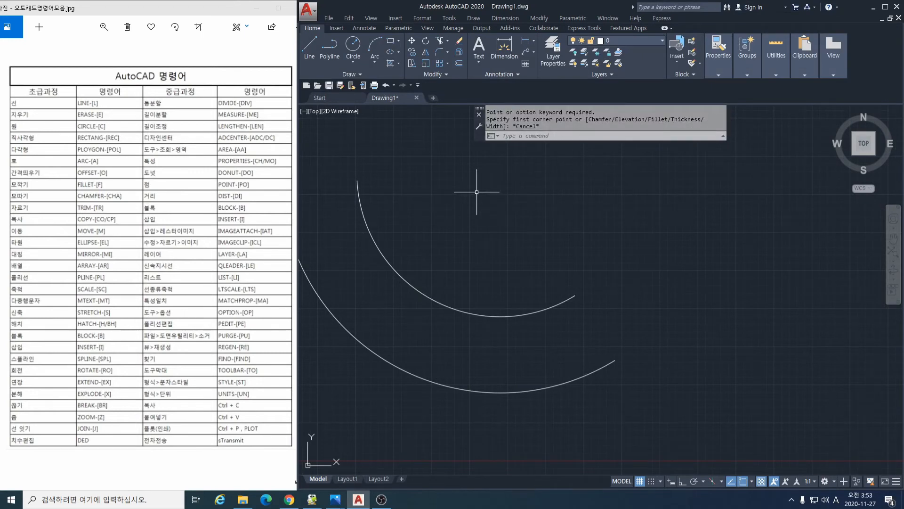
click(389, 40)
click(527, 222)
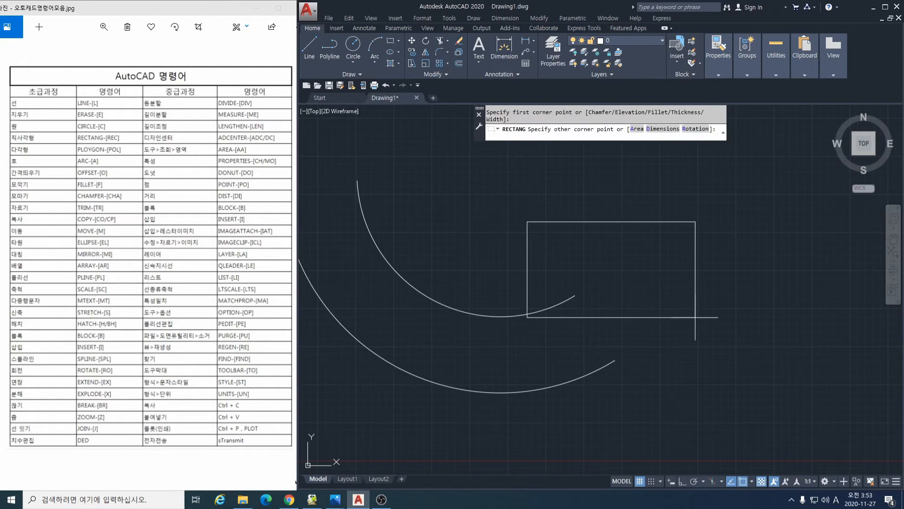
click(736, 337)
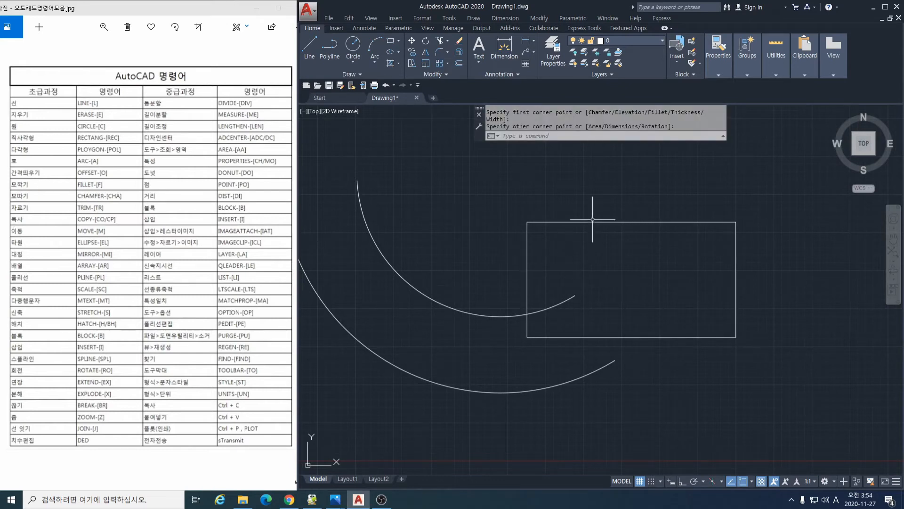
Step: Round the rectangle's two right-hand corners with the FILLET command, using a radius of 2 and the Multiple option
text(f)
key(Return)
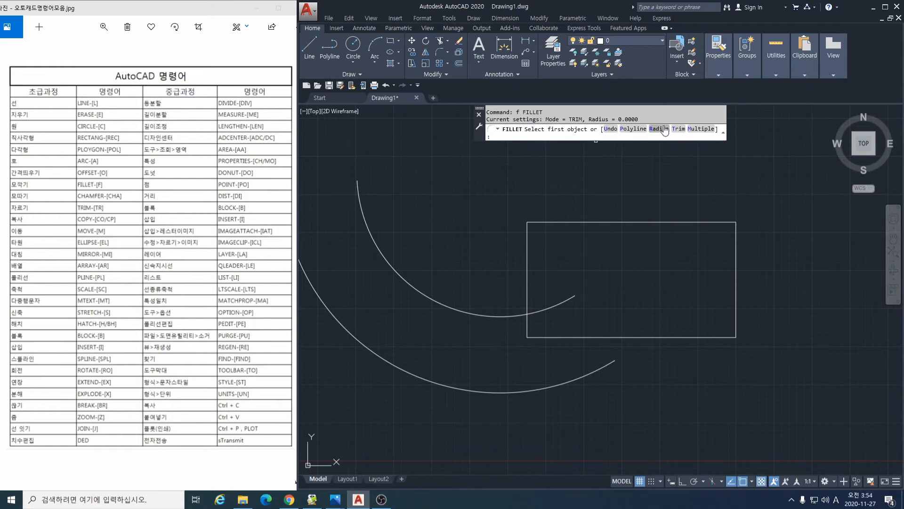
click(665, 130)
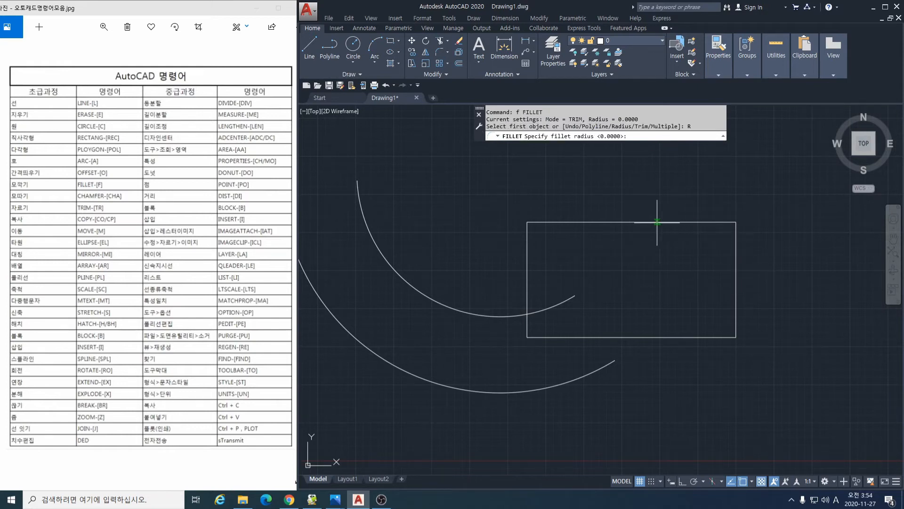
key(Return)
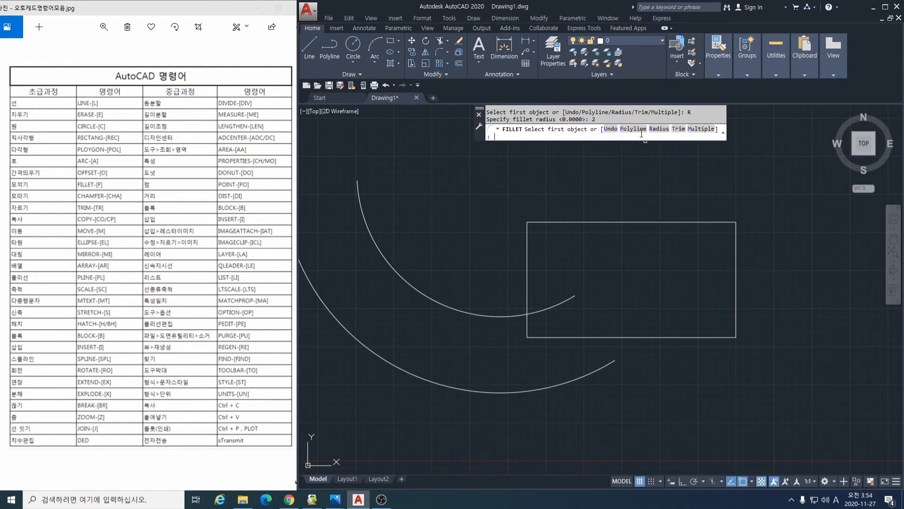
click(699, 128)
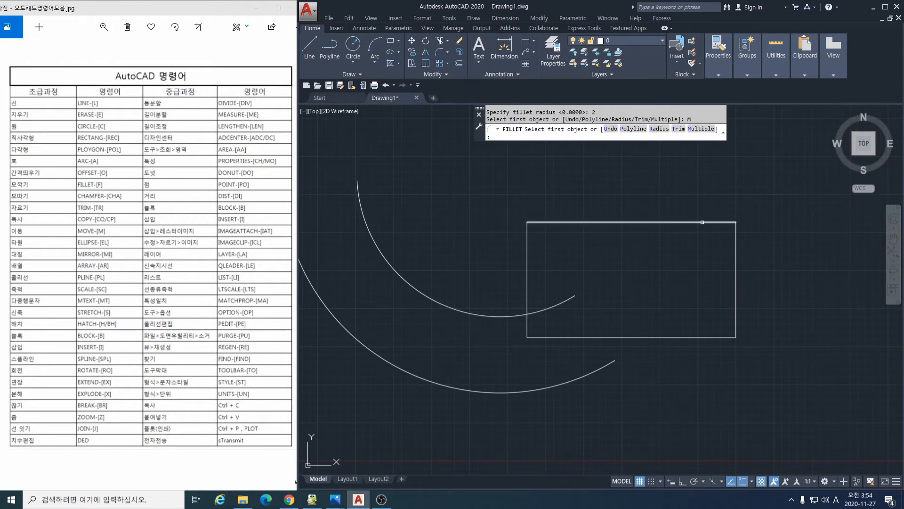
click(702, 221)
click(735, 264)
click(735, 298)
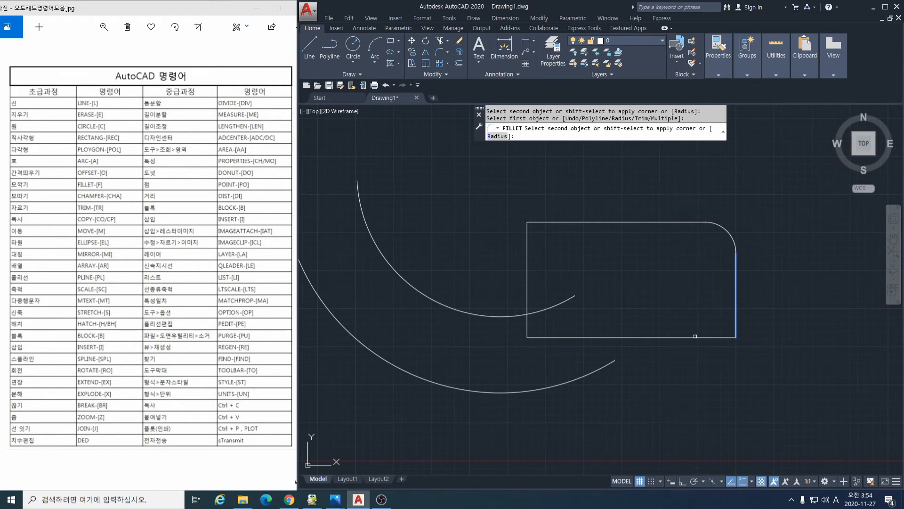
click(692, 337)
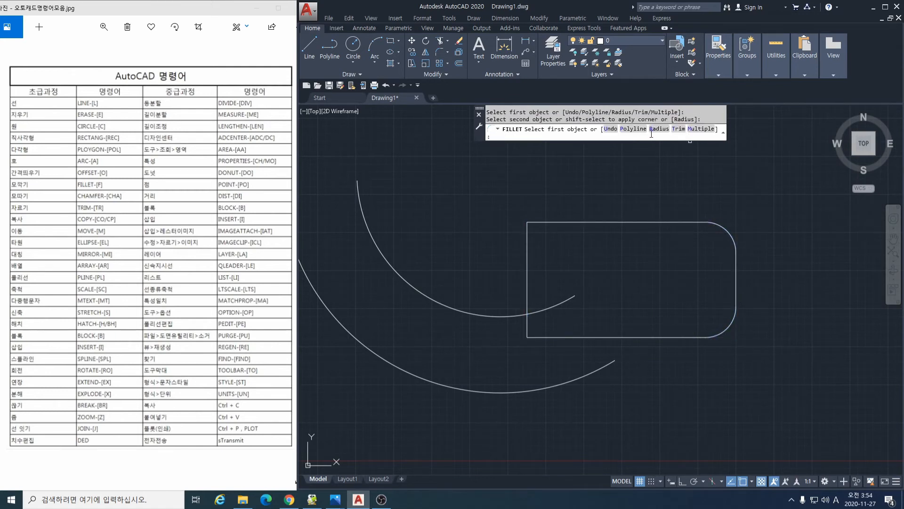
key(Return)
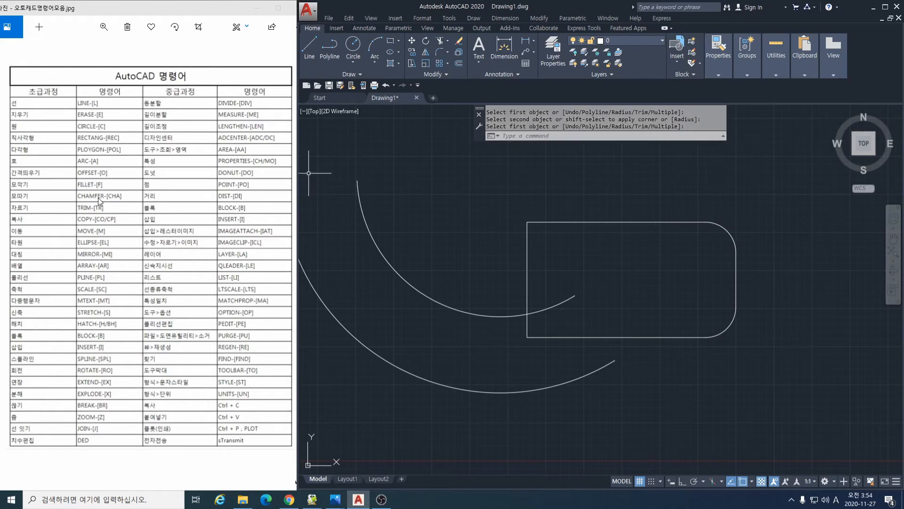
Step: Chamfer the rectangle's upper-left corner, with a first distance of 2 along the top edge and a longer second distance down the side
text(CHA C)
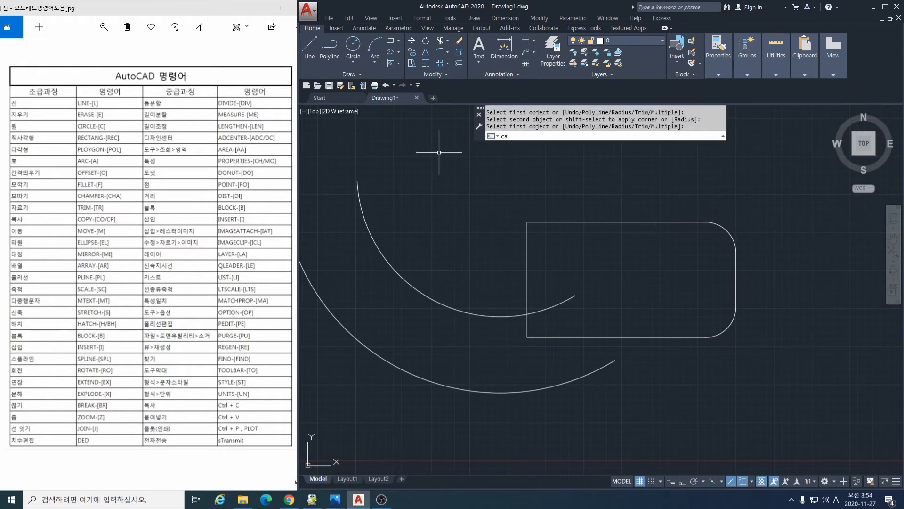
text(H)
key(Return)
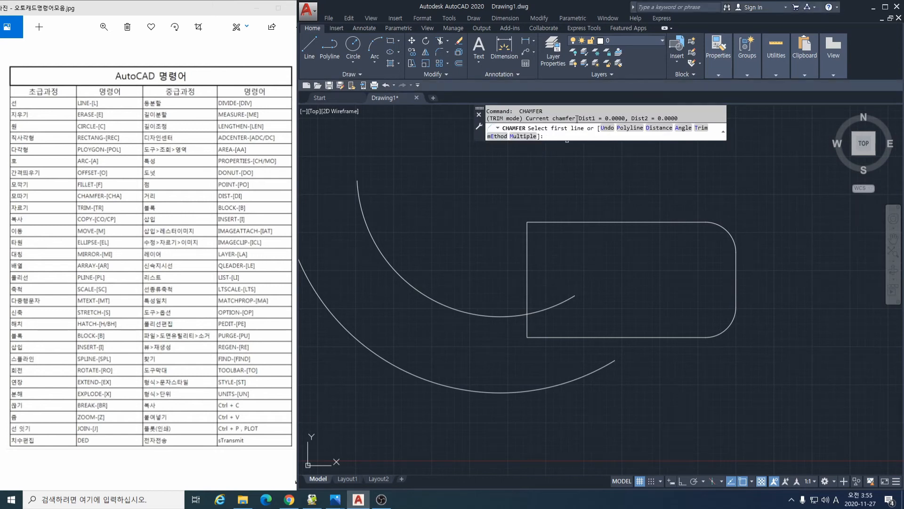
click(660, 128)
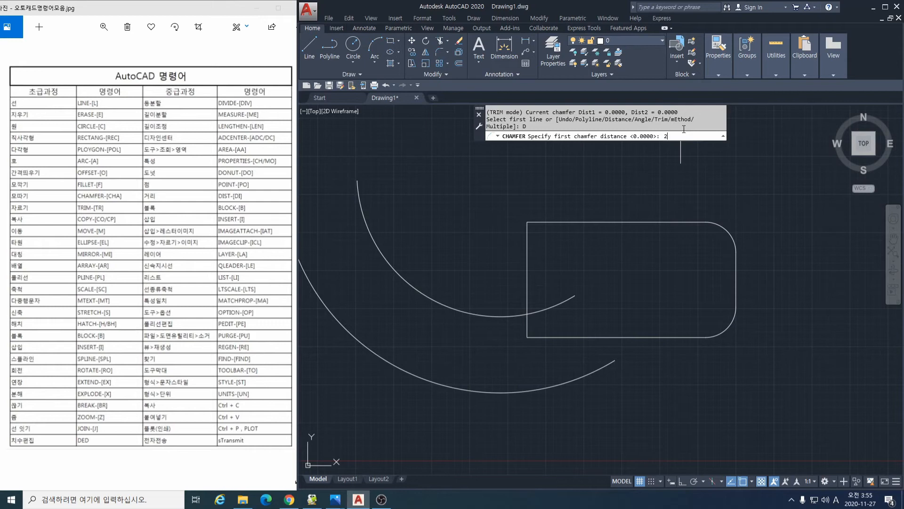
key(Return)
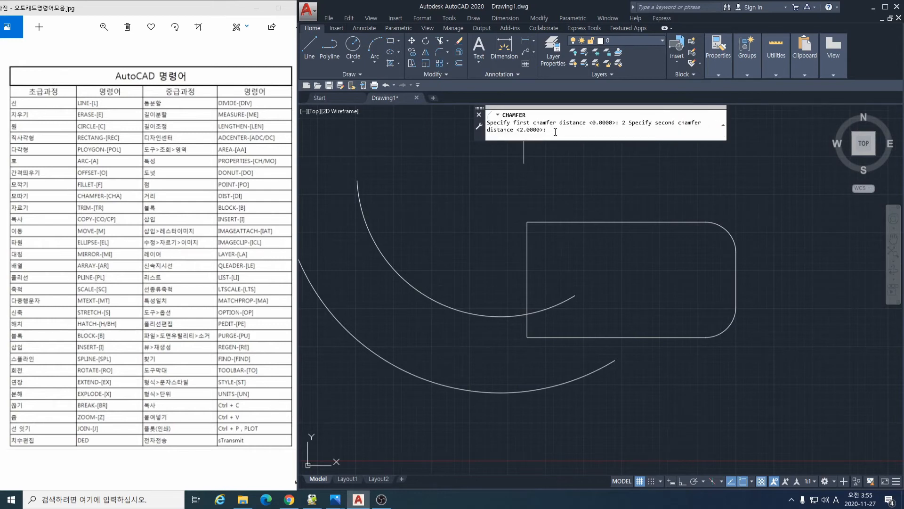
key(Return)
click(545, 221)
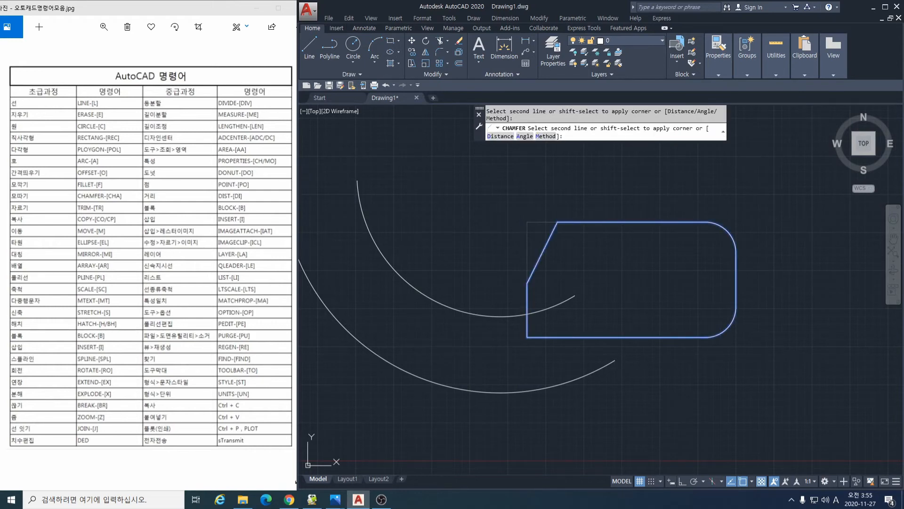
click(528, 248)
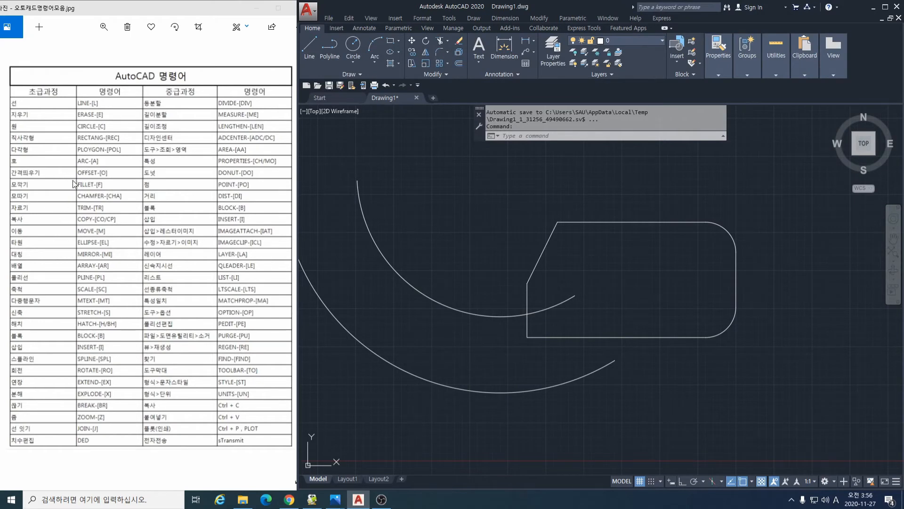
Step: Draw a small freehand circle inside the inner arc, near the arc's upper end
click(352, 45)
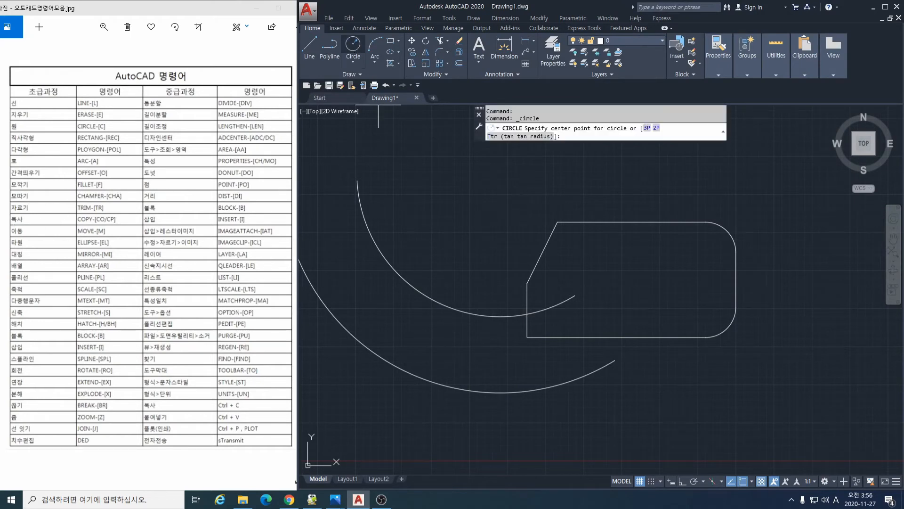
click(429, 166)
click(443, 183)
Step: Copy the small circle with the COPY command, using its centre as base point, and place three copies in a row above the chamfered rectangle
text(c)
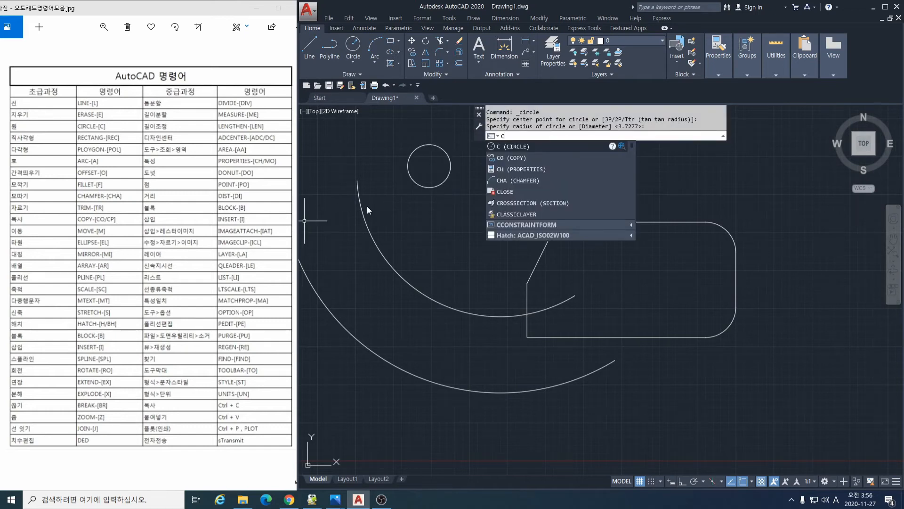
text(o)
key(Return)
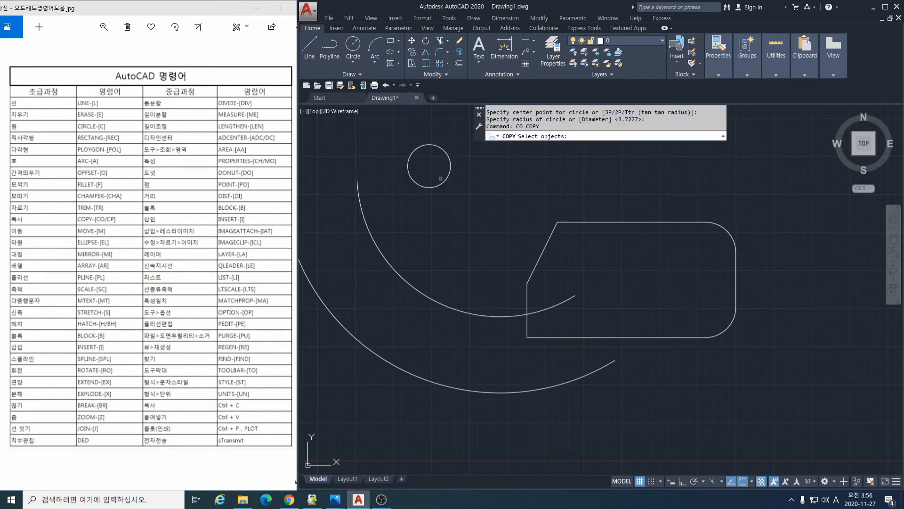
click(439, 185)
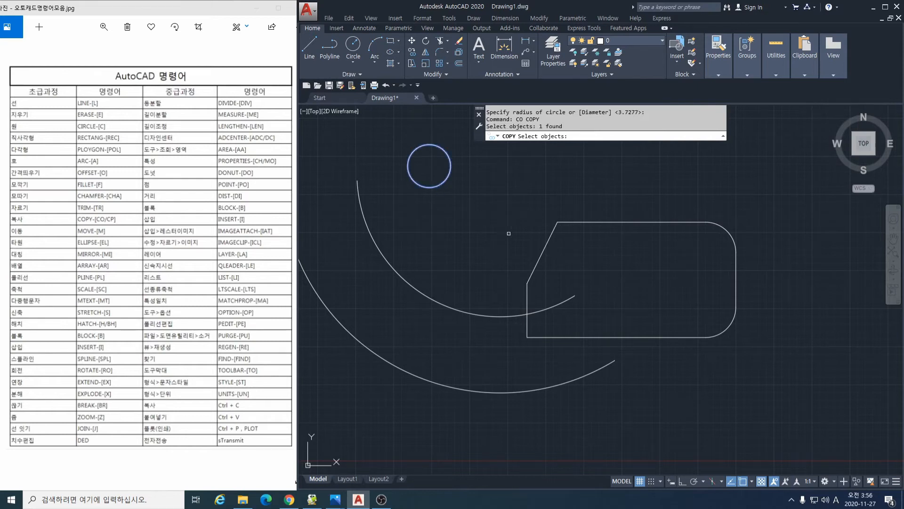
key(Return)
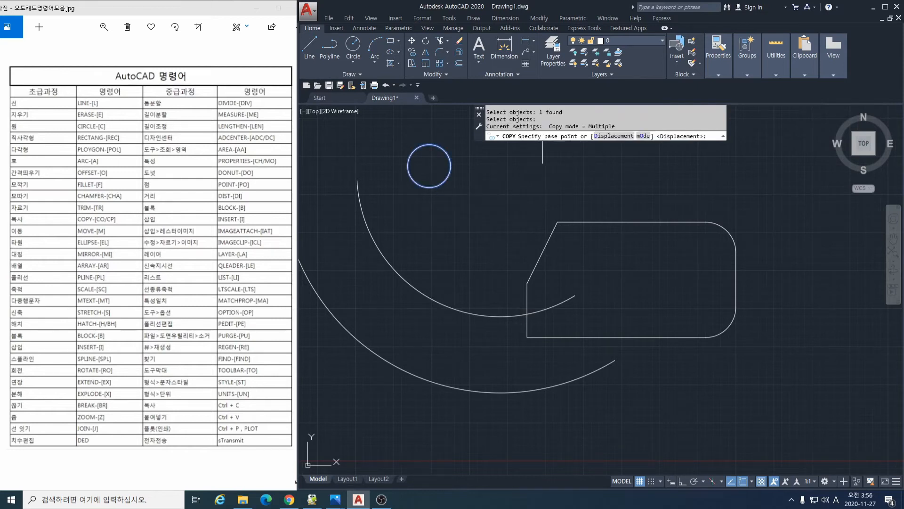
click(429, 166)
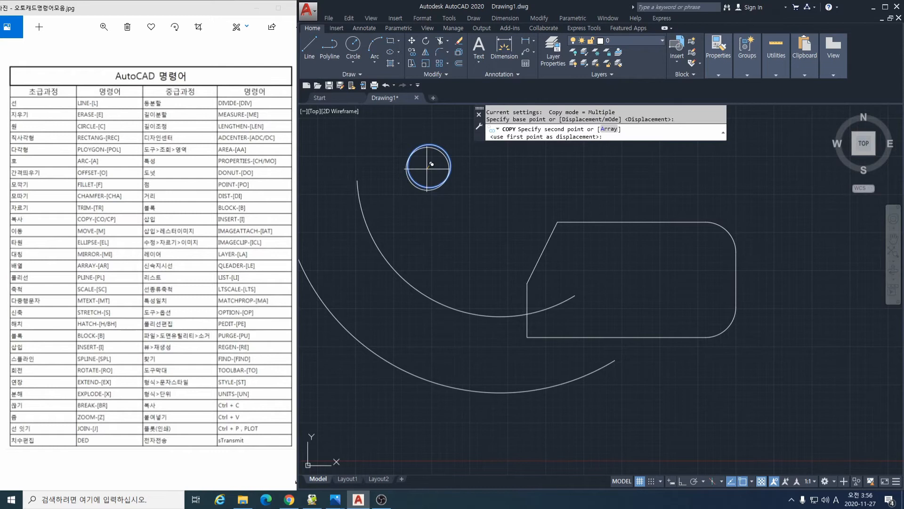
click(509, 196)
click(588, 188)
click(650, 184)
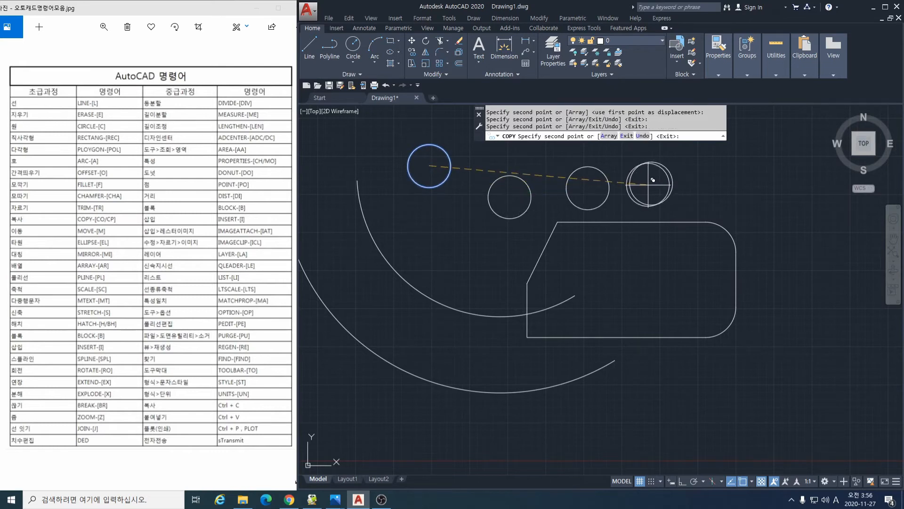
key(Return)
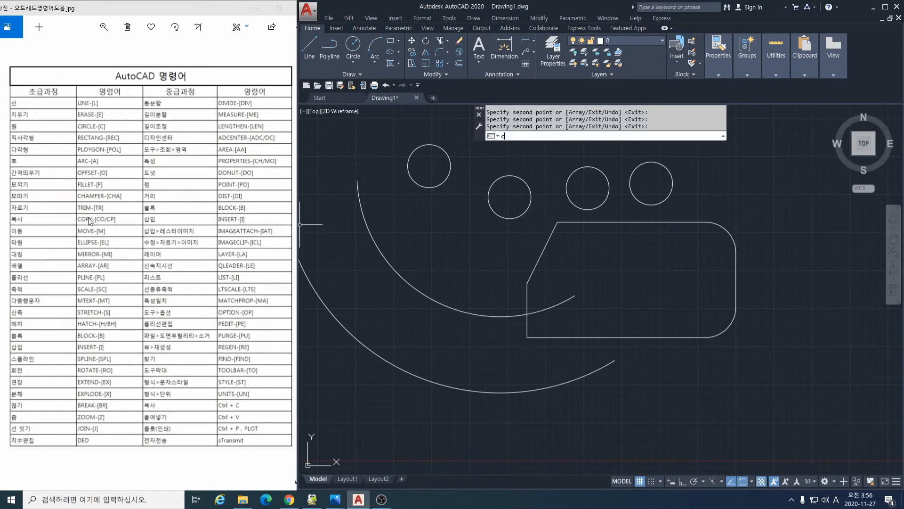
Step: Copy the original small circle again with the CP alias, using a base point away from the circle, and place three more copies around it
text(cp)
key(Return)
click(441, 184)
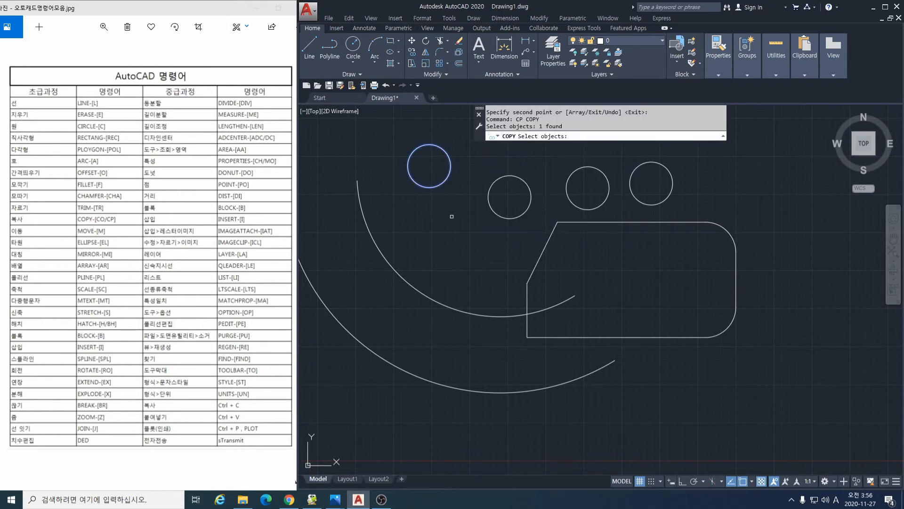
key(Return)
click(441, 234)
click(457, 279)
click(494, 262)
click(424, 264)
key(Return)
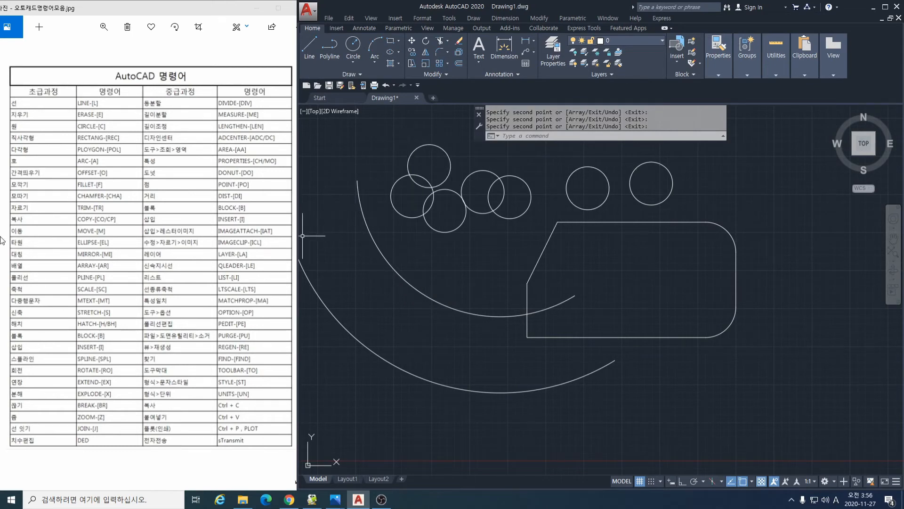
Step: Move the chamfered and rounded rectangle straight down with the MOVE command so it overlaps the end of the outer arc
text(m)
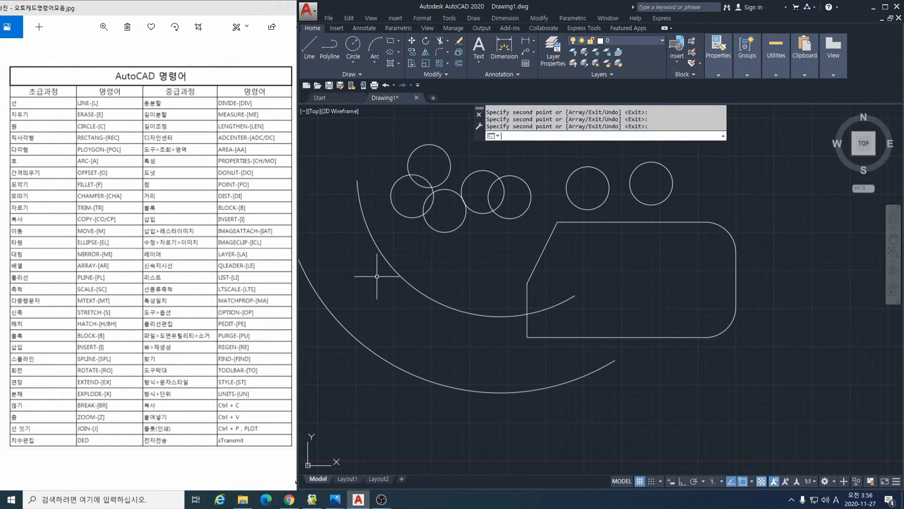
key(Return)
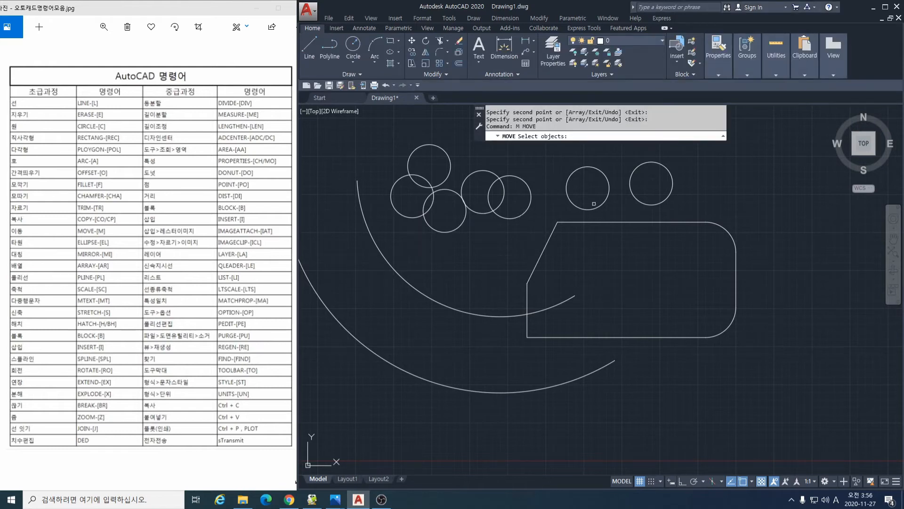
click(612, 221)
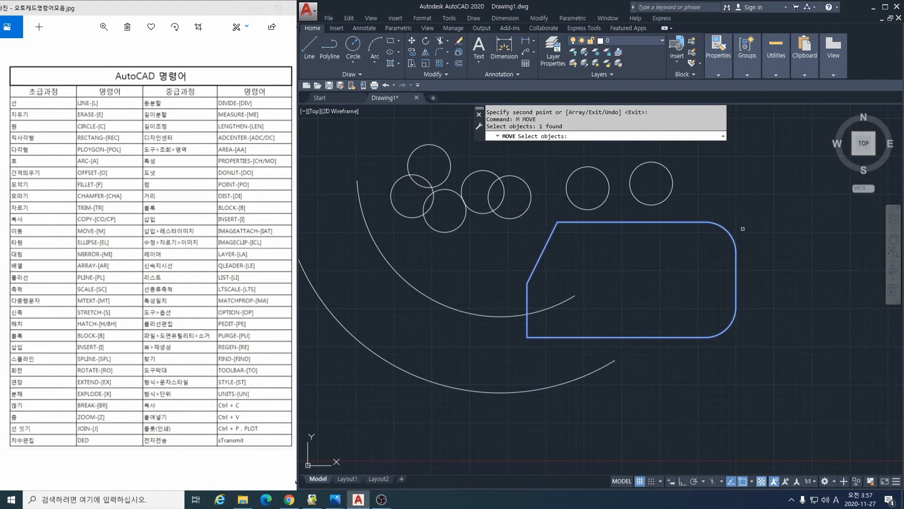
key(Return)
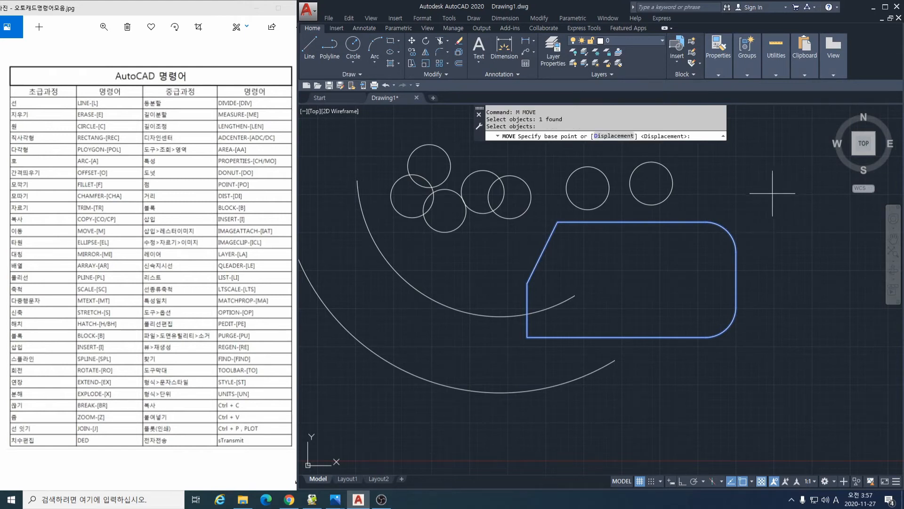
click(764, 213)
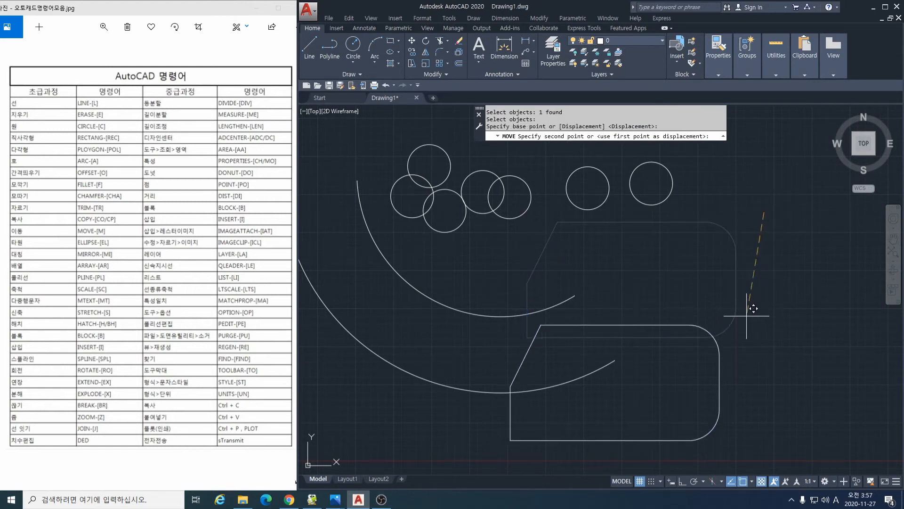
click(764, 296)
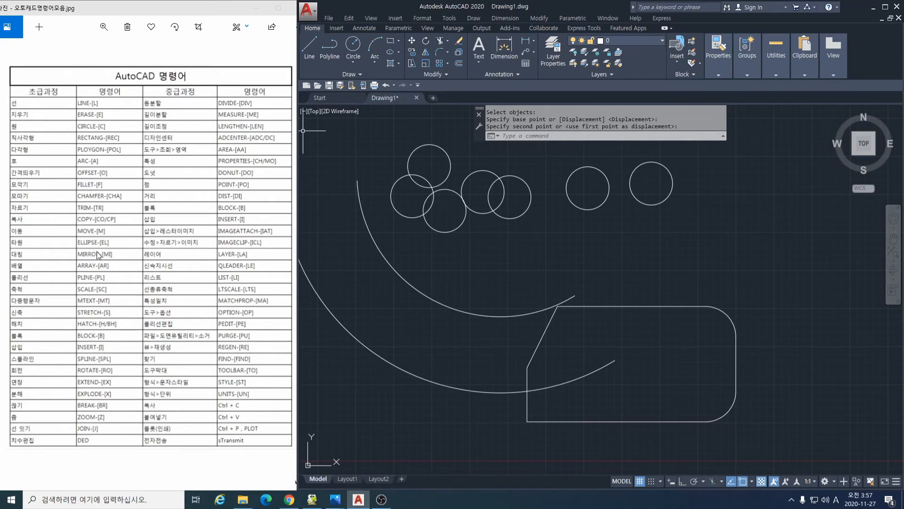
Step: Draw a flat freehand ellipse with a horizontal long axis above the chamfered rectangle, using the ELLIPSE command
text(E)
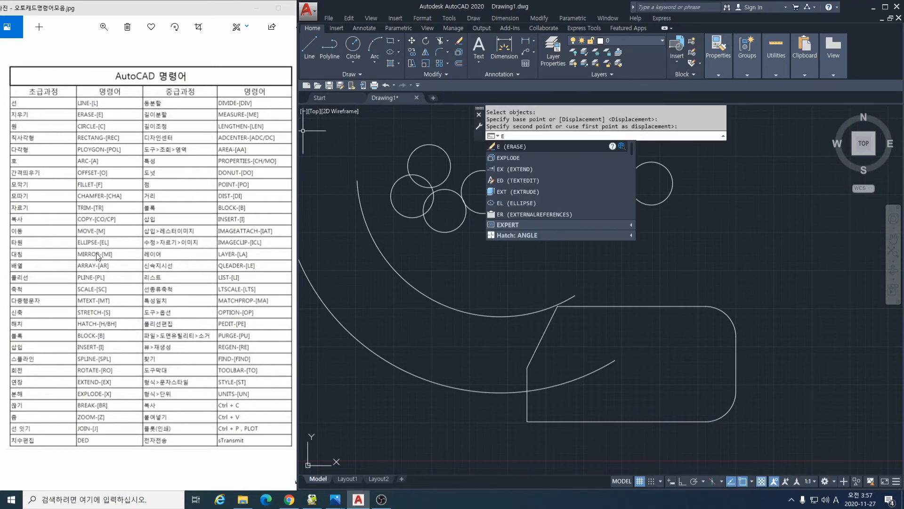
text(L)
key(Return)
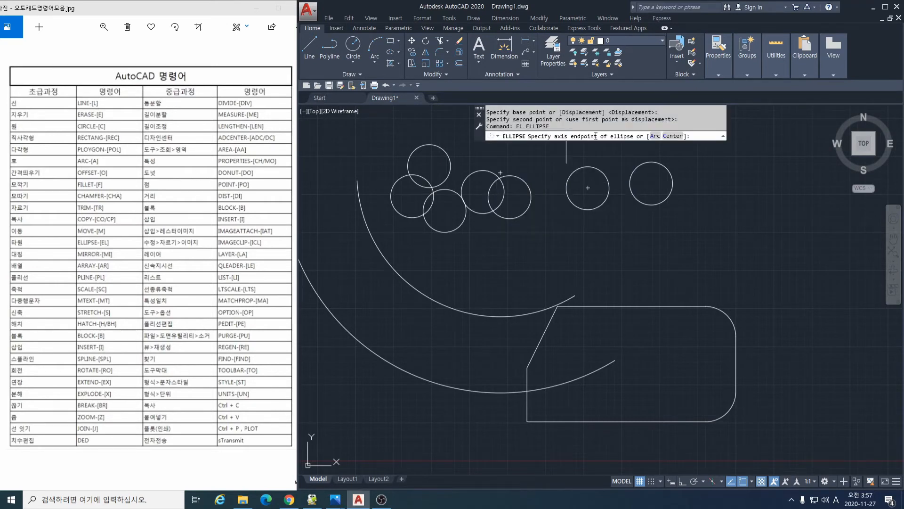
click(568, 259)
click(727, 259)
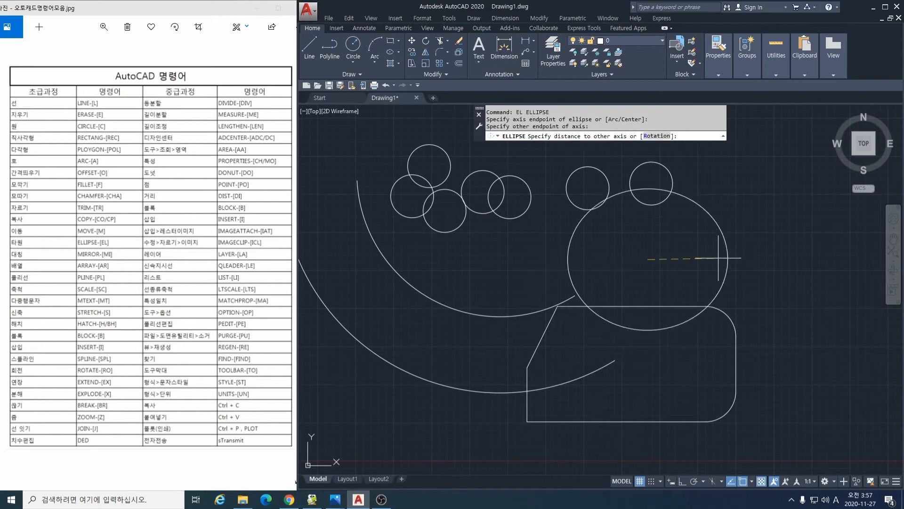
click(672, 257)
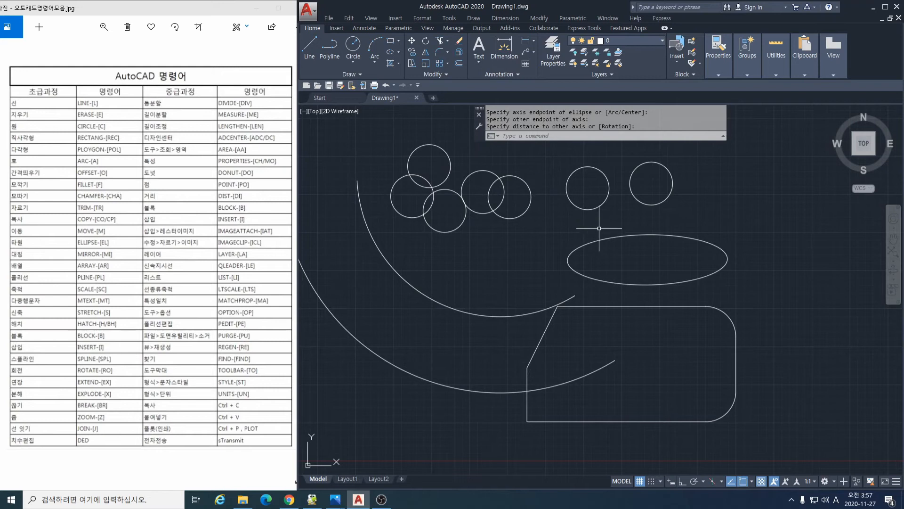
key(Return)
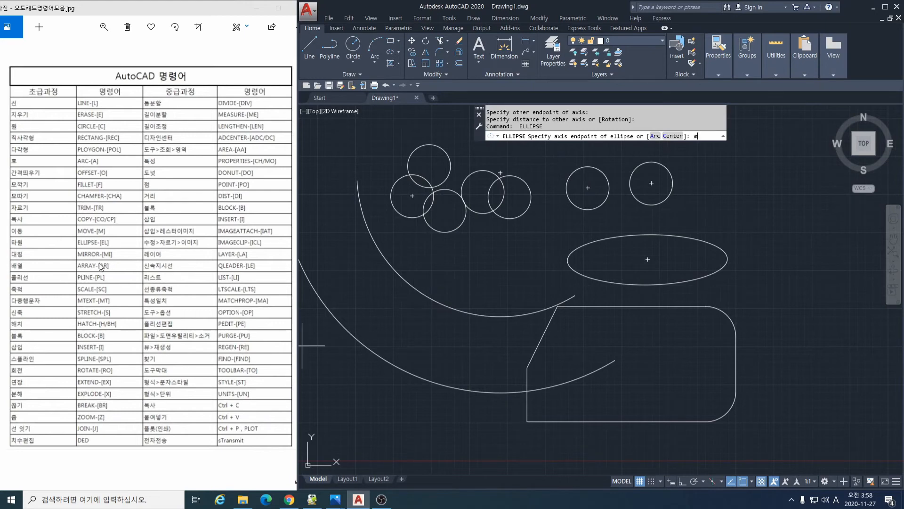
text(i)
key(Escape)
Step: Mirror the inner arc about a vertical line just beyond its right end, with Ortho turned on and the source arc kept
text(mi)
key(Return)
click(514, 317)
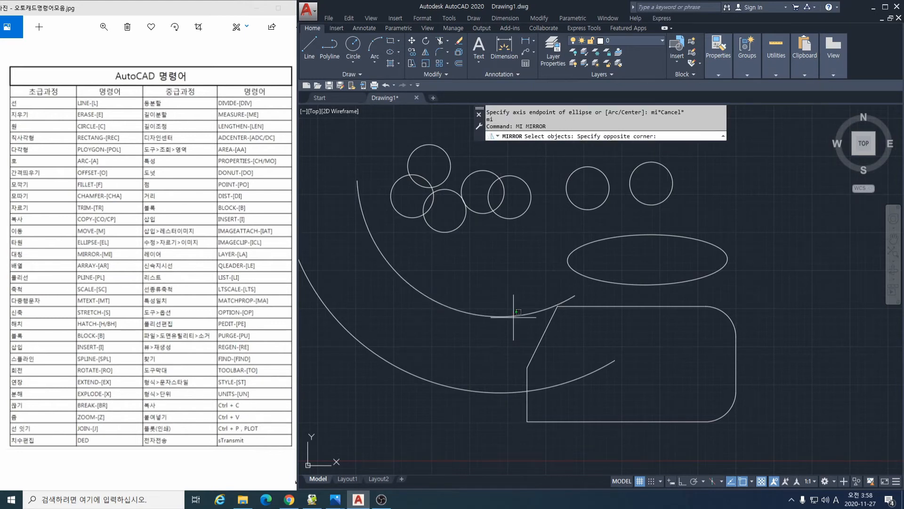
click(519, 312)
key(Return)
click(590, 290)
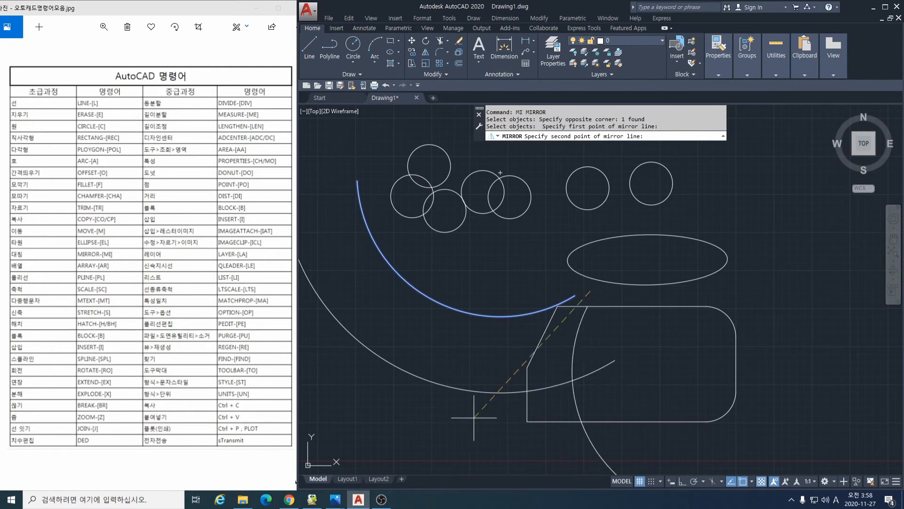
key(F8)
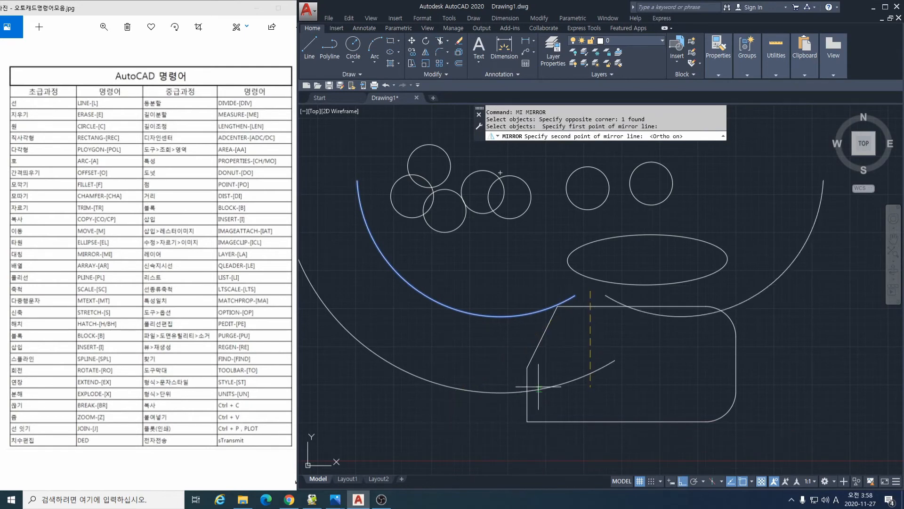
click(581, 378)
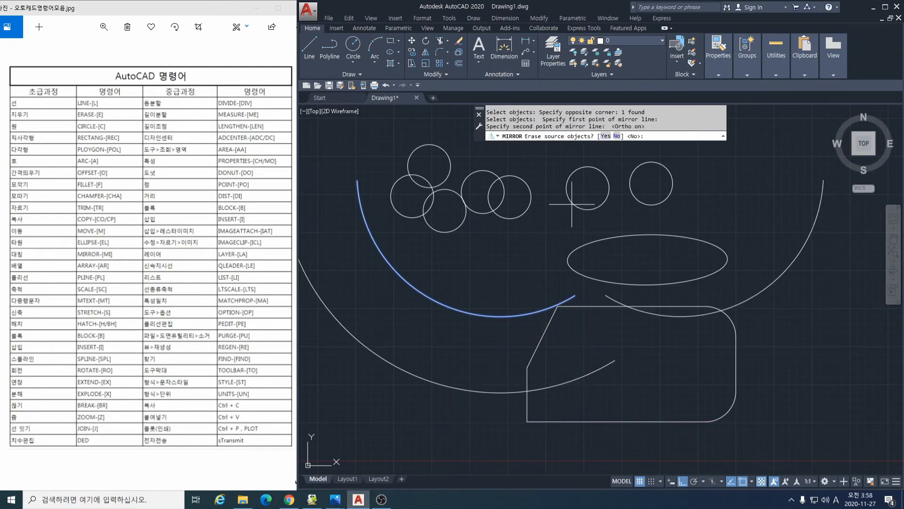
text(e)
key(Return)
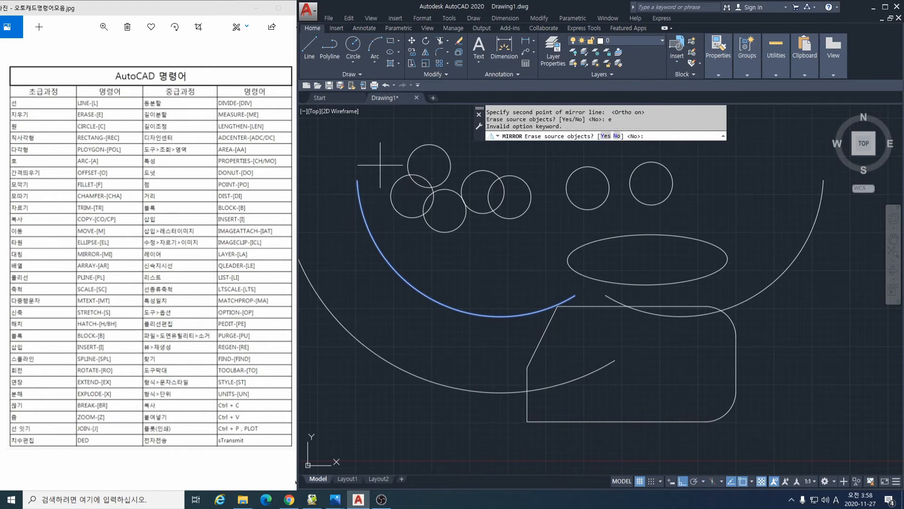
key(Return)
Step: Erase all the circles, arcs, the ellipse and the rectangle from the drawing with one selection window
text(E)
key(Return)
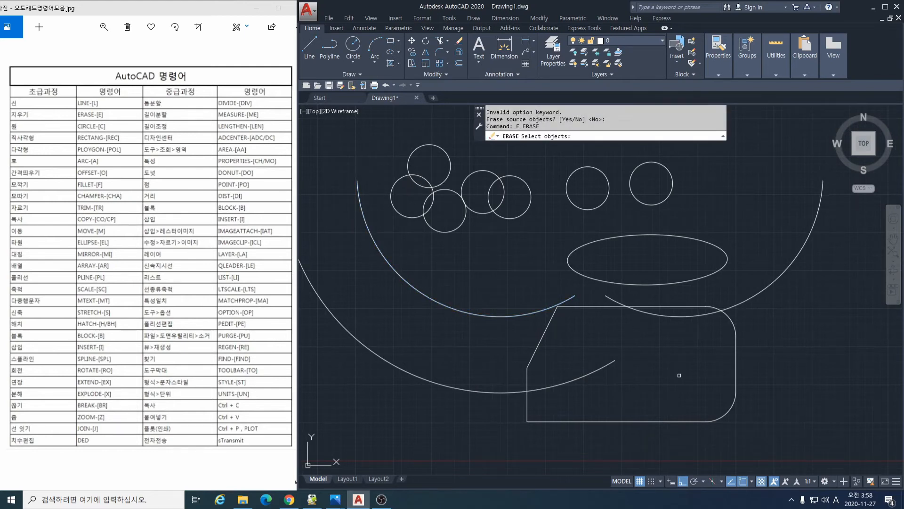
click(781, 425)
click(357, 141)
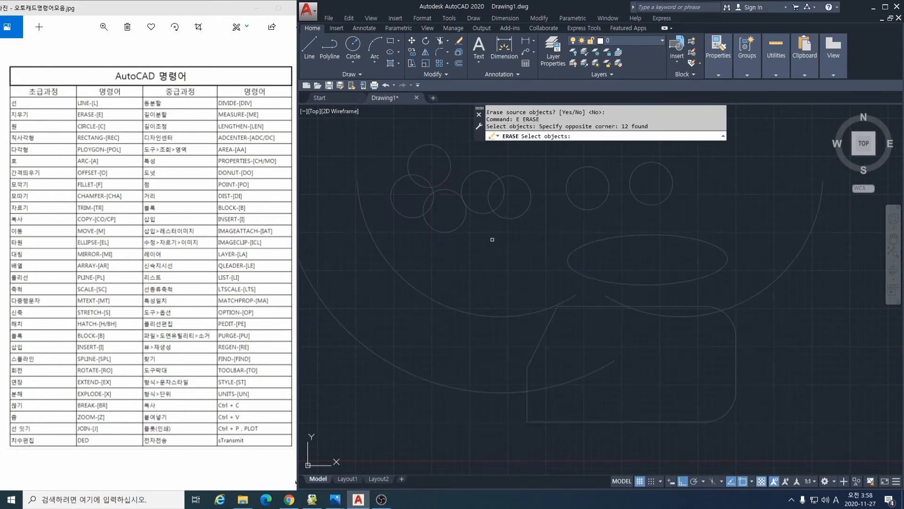
key(Return)
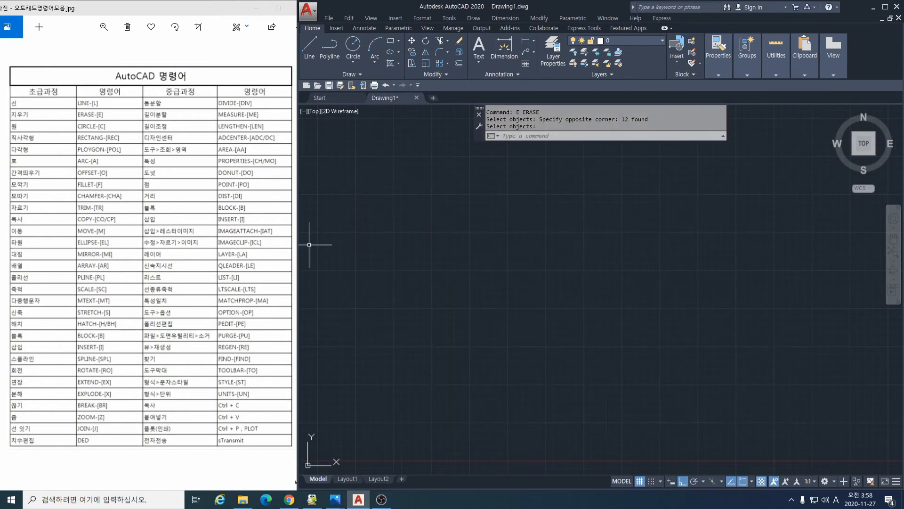
text(a)
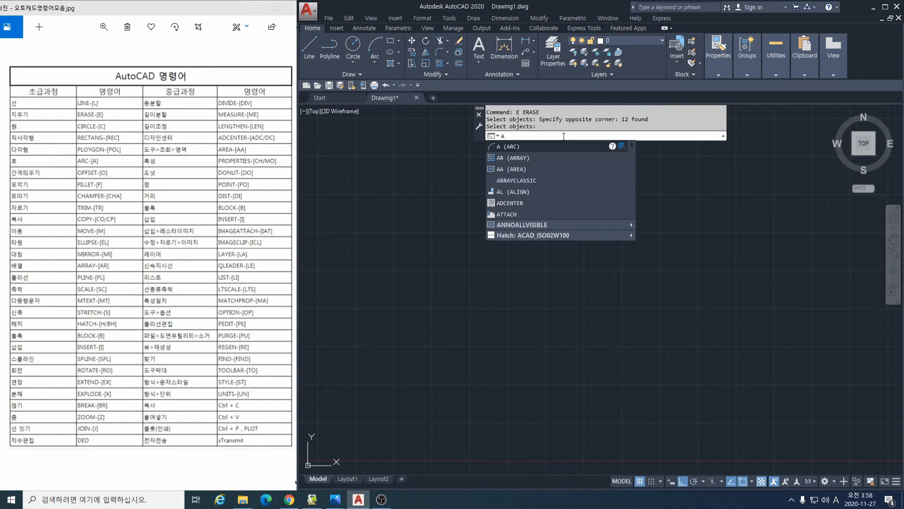
key(Return)
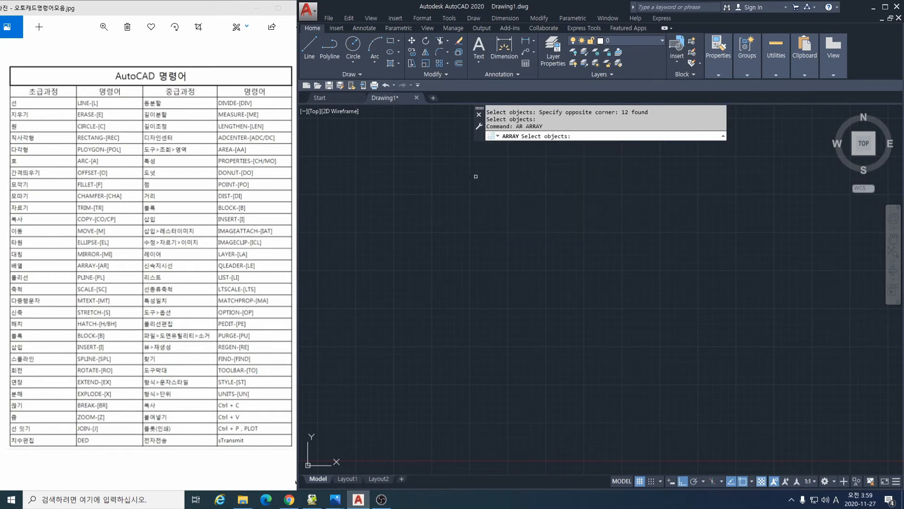
click(353, 45)
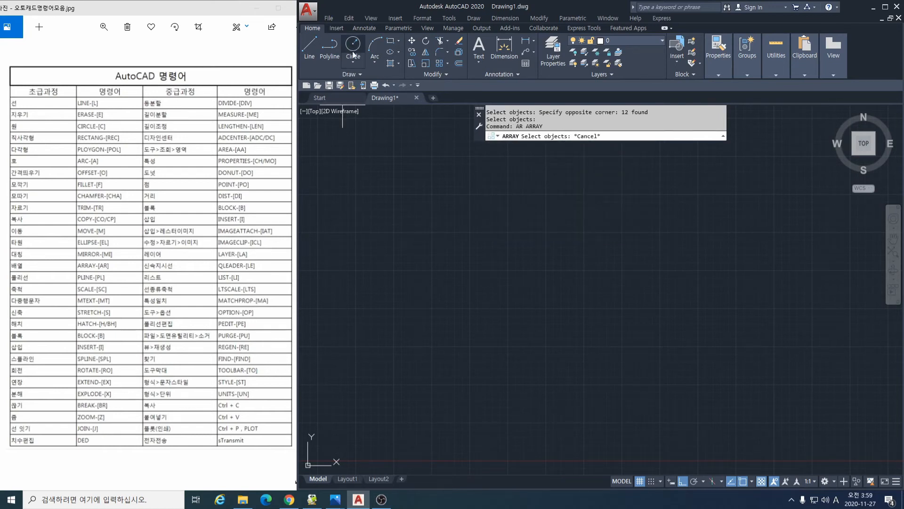
click(404, 245)
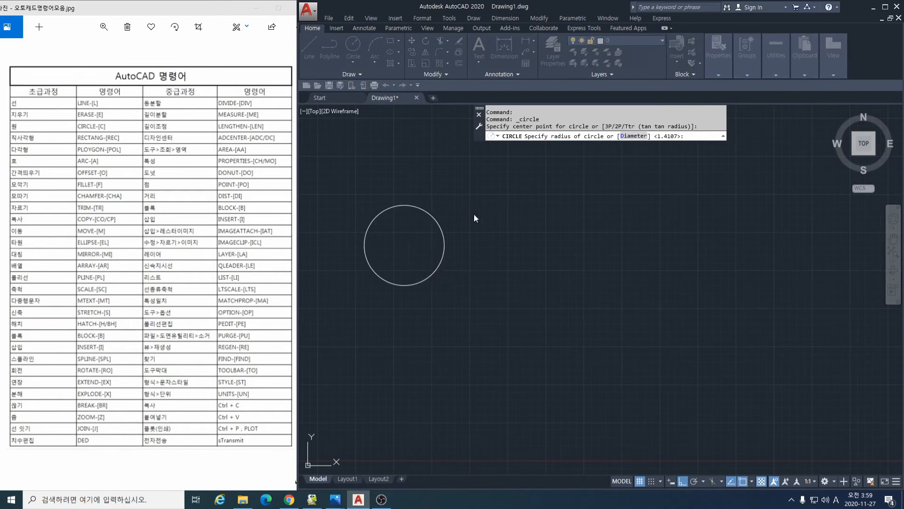
Step: Draw a small freehand circle in the empty drawing and a small, nearly square freehand rectangle below it
click(354, 43)
click(409, 201)
click(416, 212)
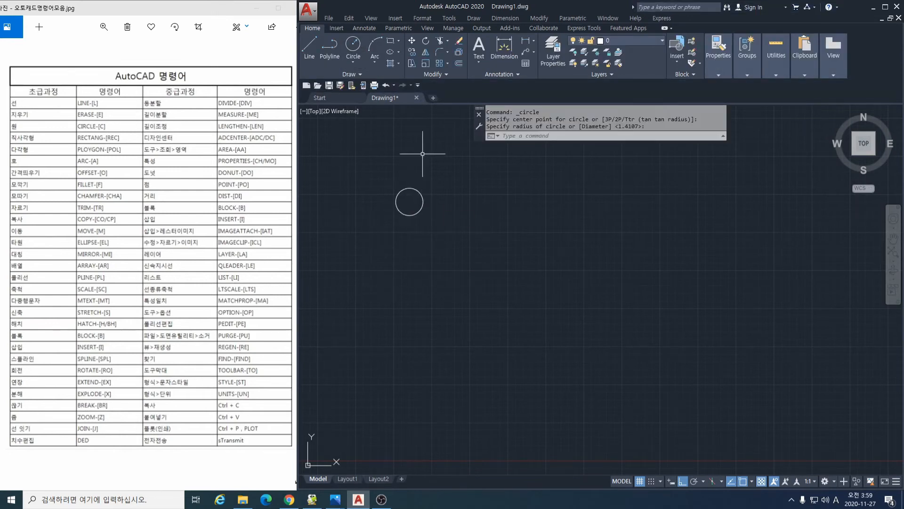
click(389, 44)
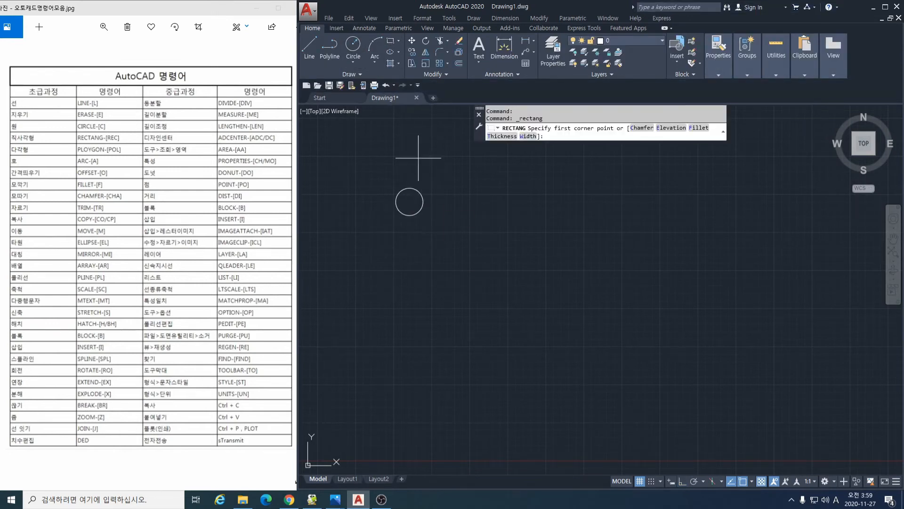
click(412, 259)
click(450, 302)
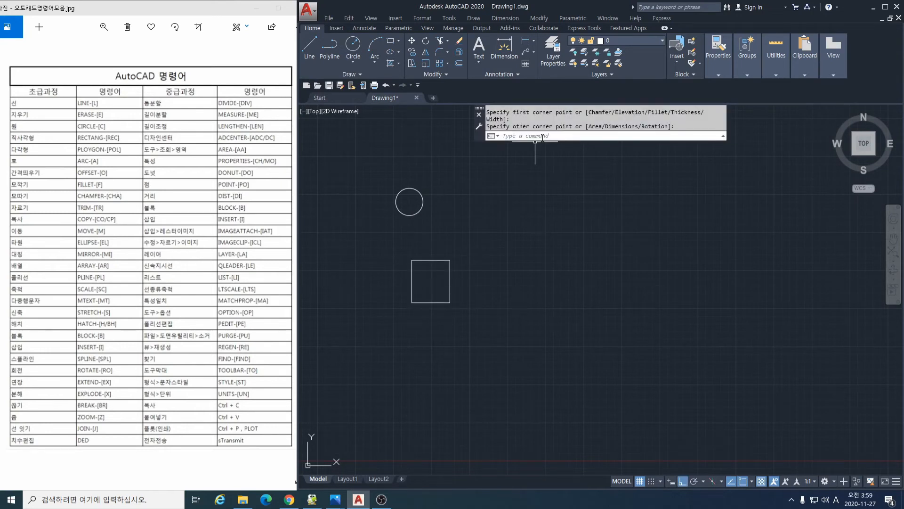
Step: Create an associative six-item polar array of the circle around a centre point picked just beyond the small rectangle's upper-right corner
key(Return)
click(414, 217)
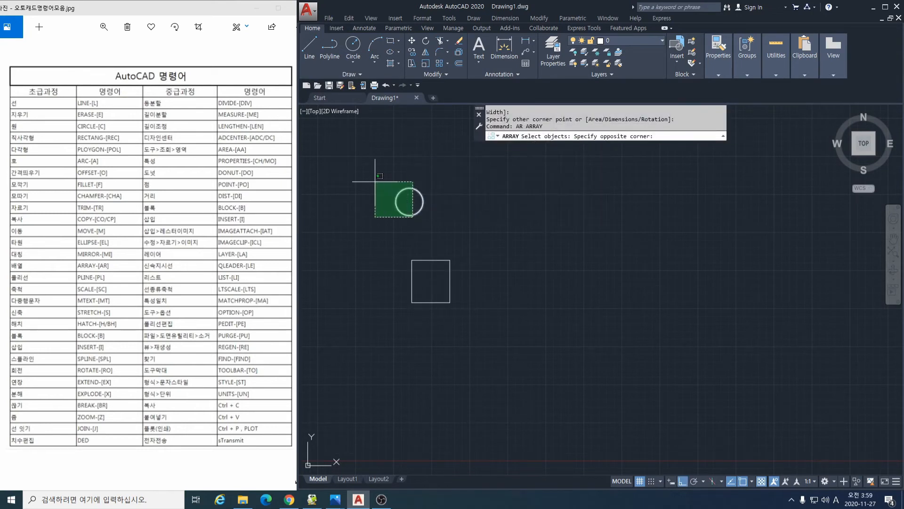
click(363, 180)
key(Return)
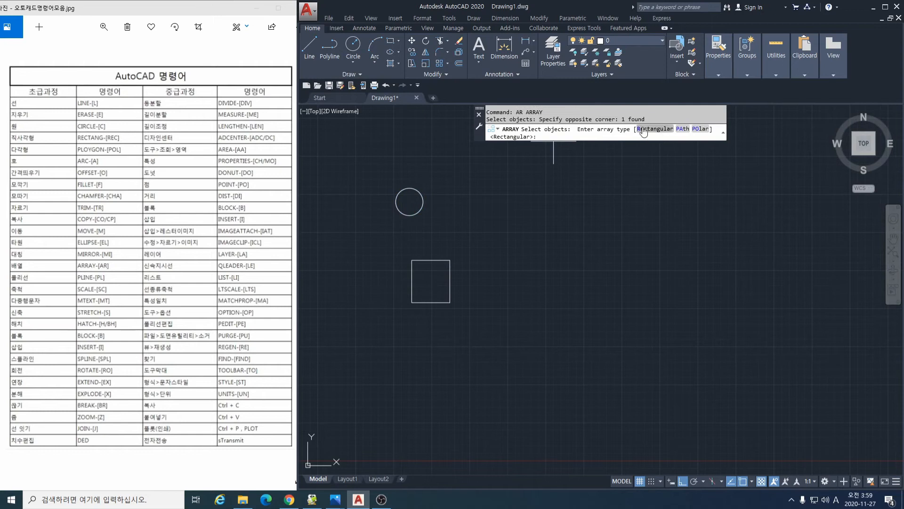
click(700, 129)
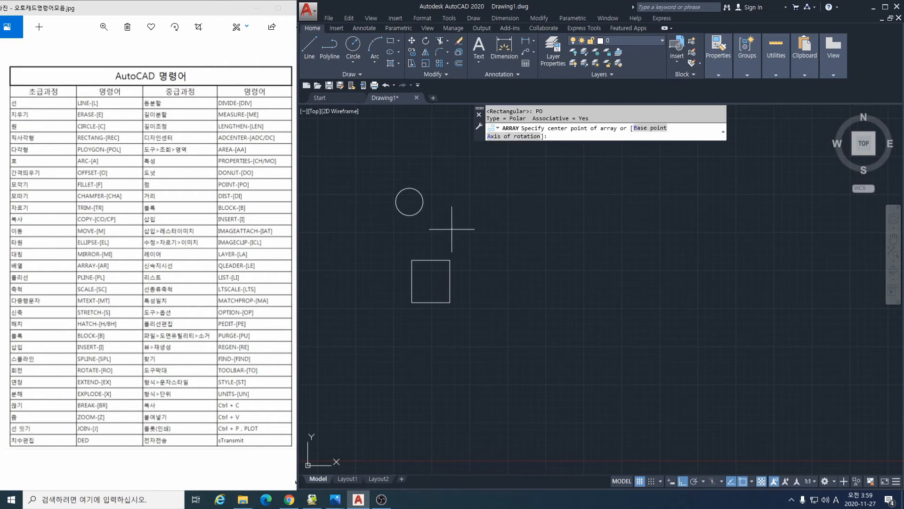
click(464, 247)
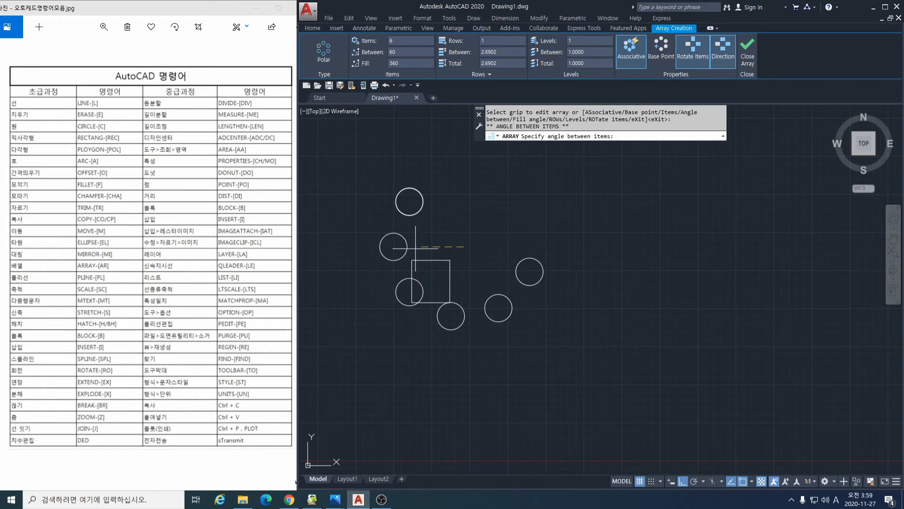
Step: Set the polar array's angle between items to 40 degrees by grip editing and finish the array
click(409, 201)
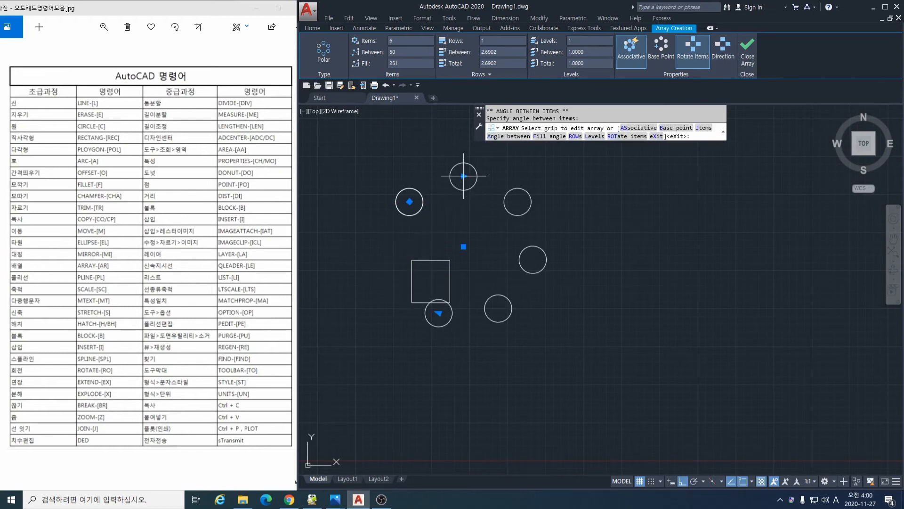
click(390, 213)
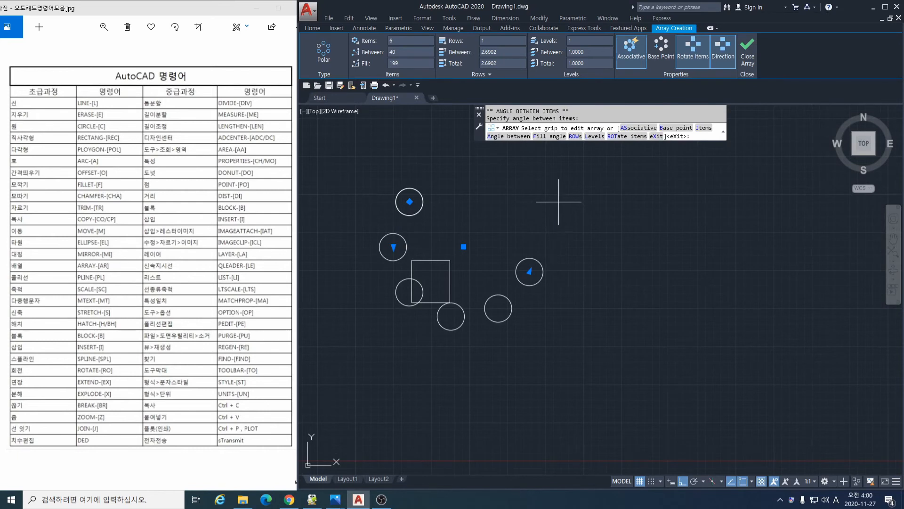
key(Return)
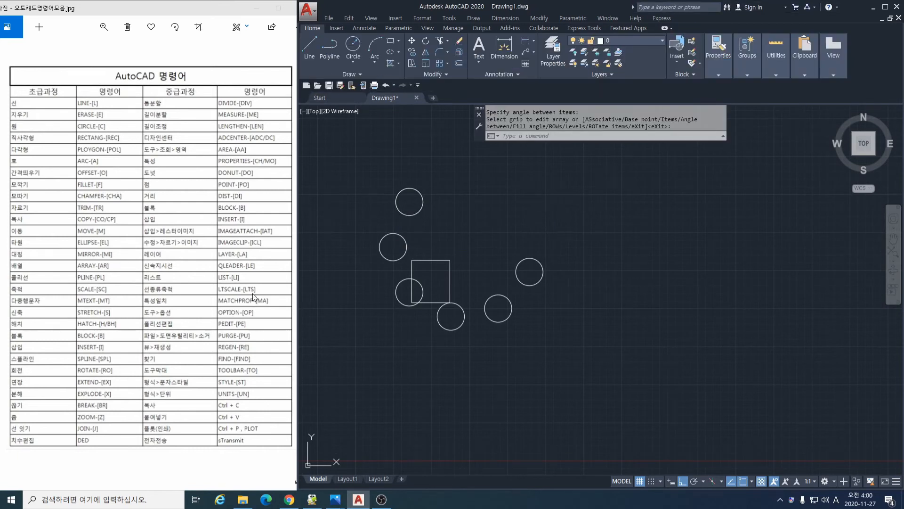
Step: Begin a polyline with PLINE beyond the rightmost arrayed circle, drawing two consecutive horizontal segments to the right with Ortho on
text(p)
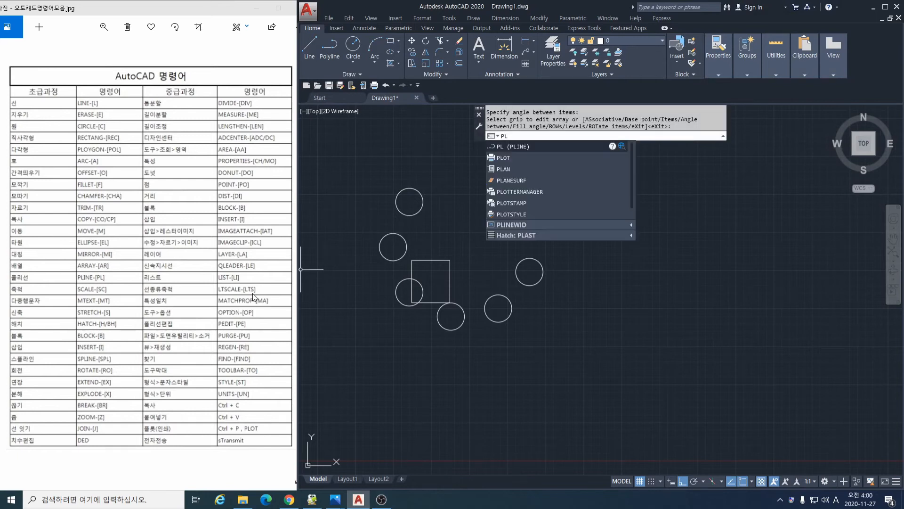
click(518, 214)
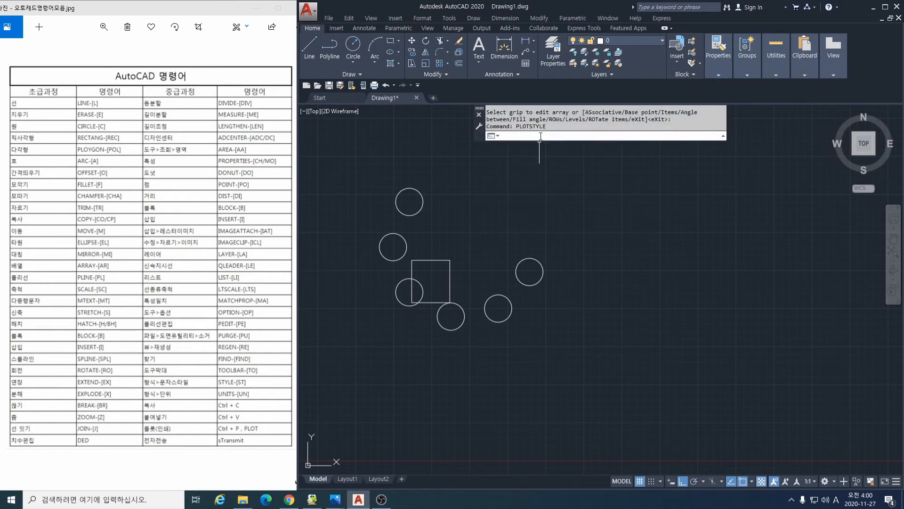
click(551, 146)
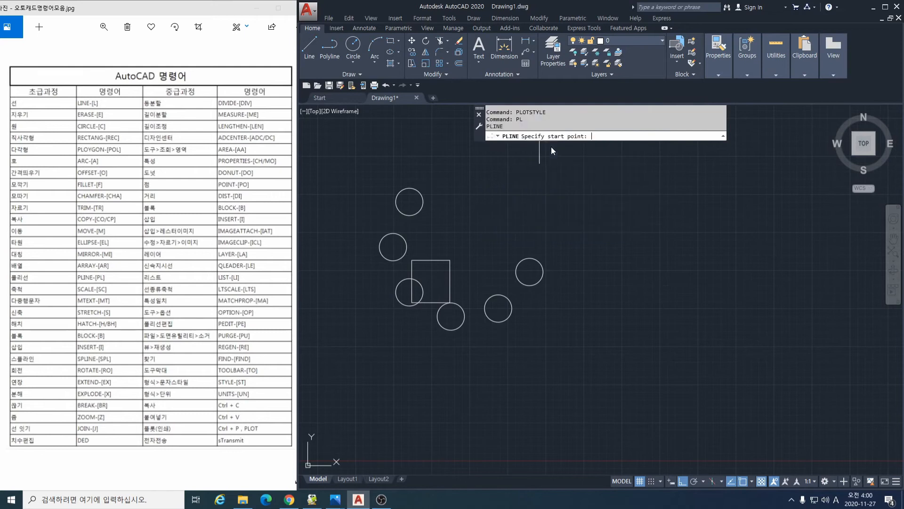
click(570, 243)
click(642, 202)
click(689, 243)
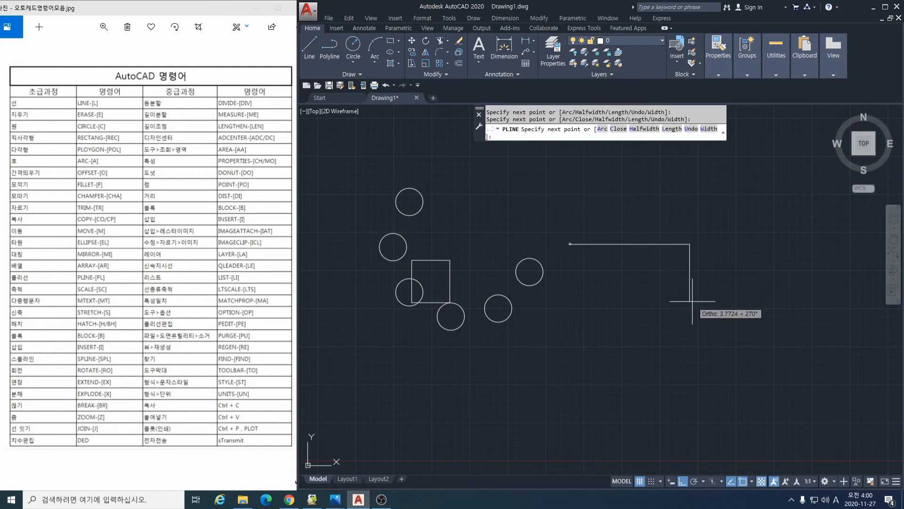
Step: Turn Ortho off and complete the polyline with three freehand segments running down, back left and diagonally down to the right
key(F8)
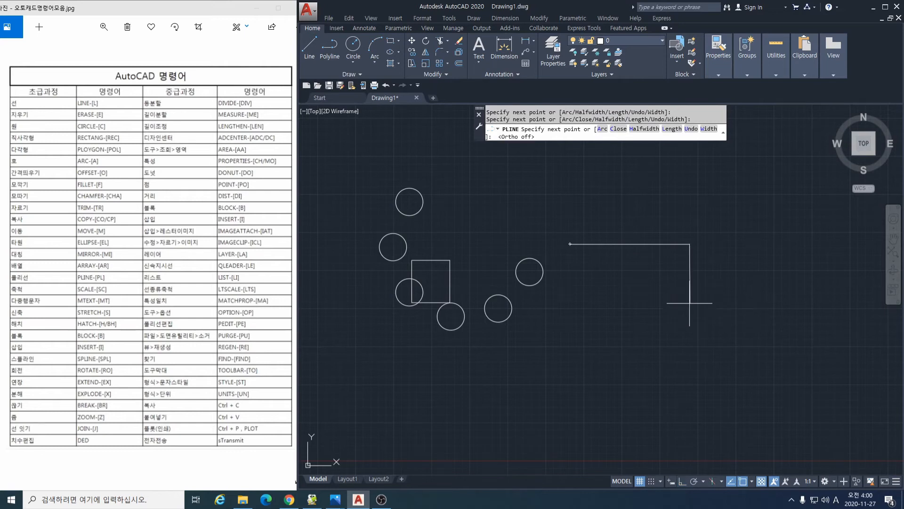
click(686, 313)
click(552, 322)
click(600, 377)
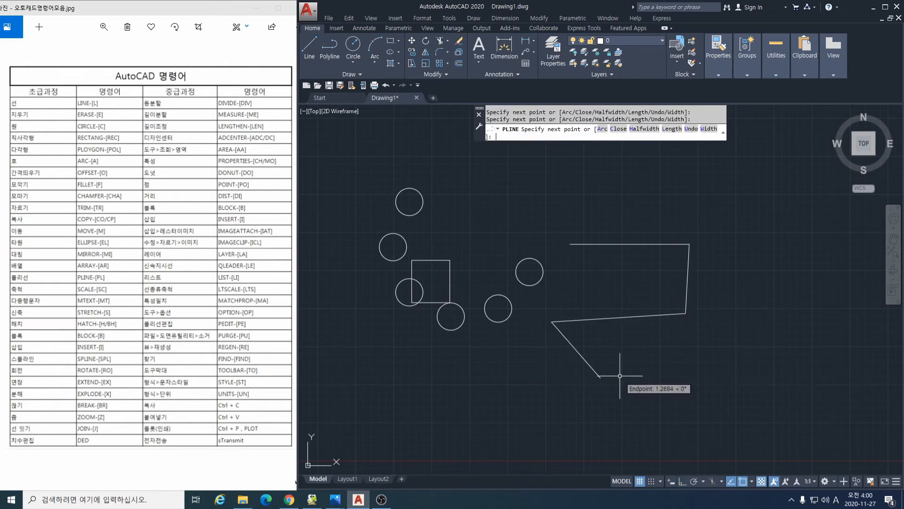
key(Return)
click(610, 244)
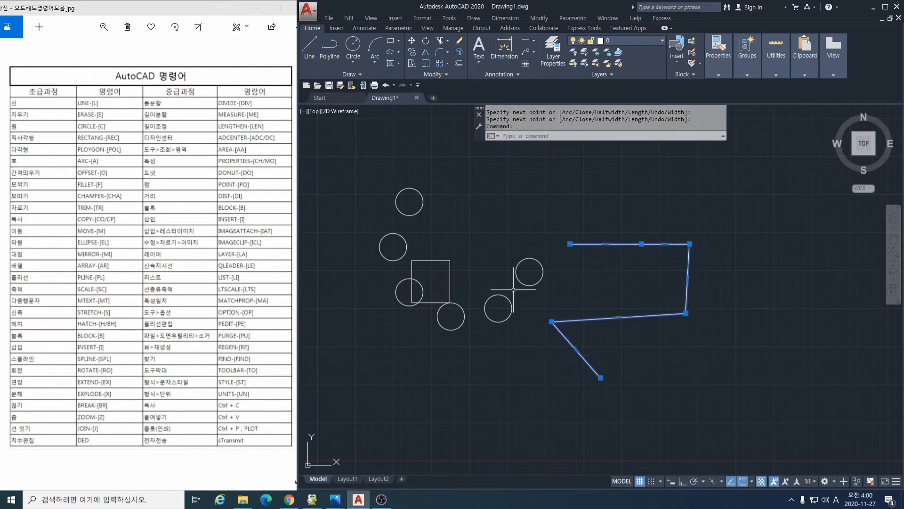
key(Escape)
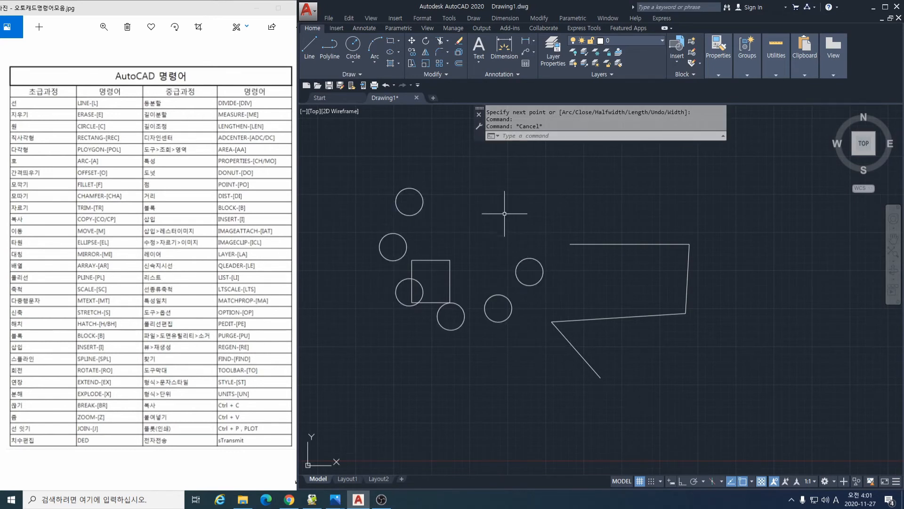
Step: Scale the rectangle from its lower-left corner with the Reference option, taking its bottom edge as reference and a new length past the rightmost circle
text(sc)
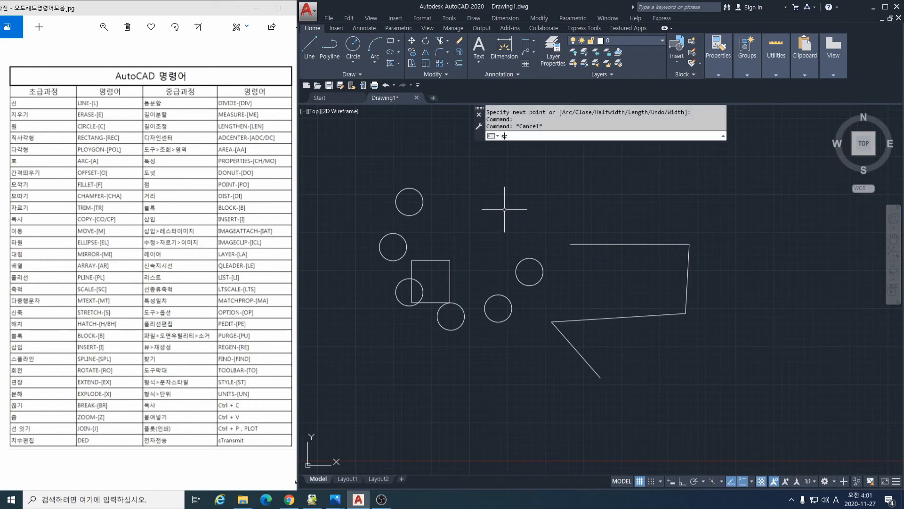
key(Return)
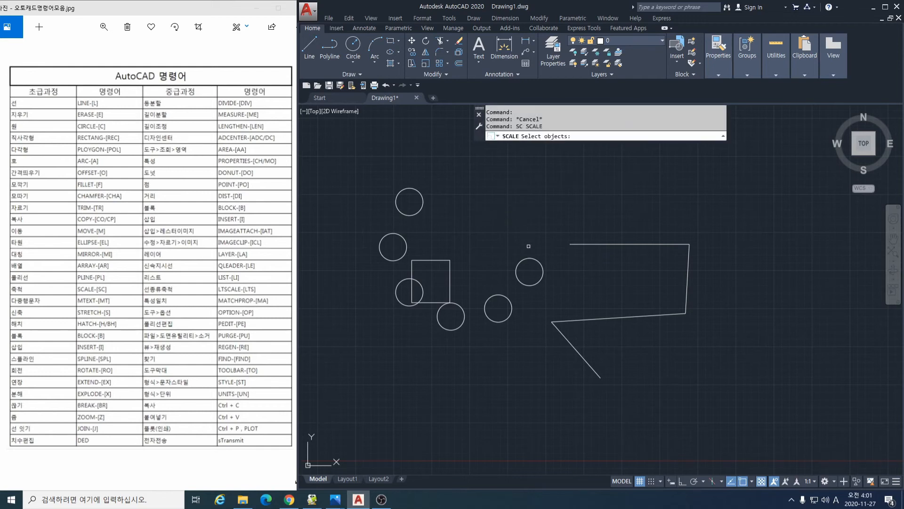
click(445, 259)
key(Return)
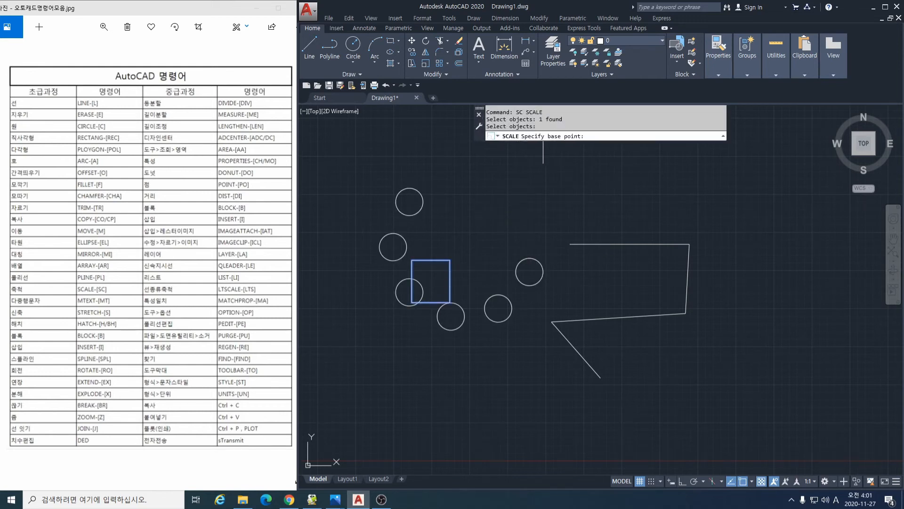
click(413, 302)
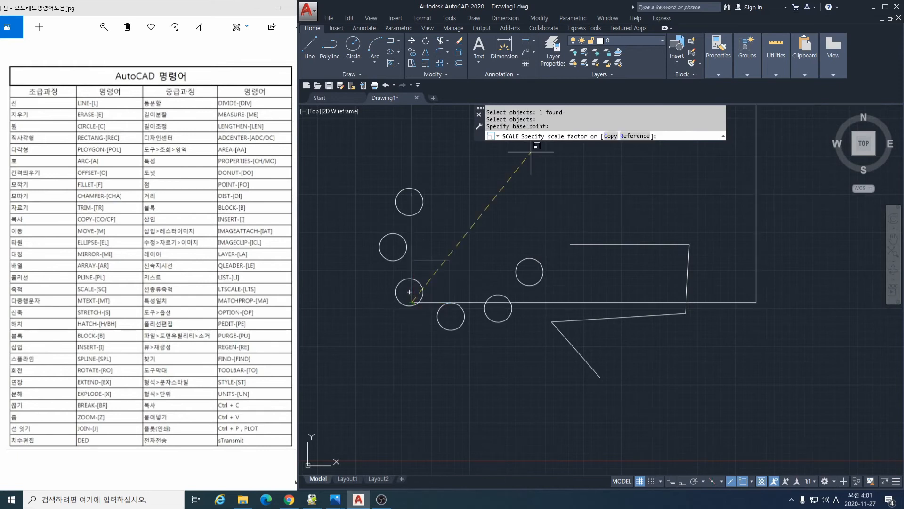
click(626, 136)
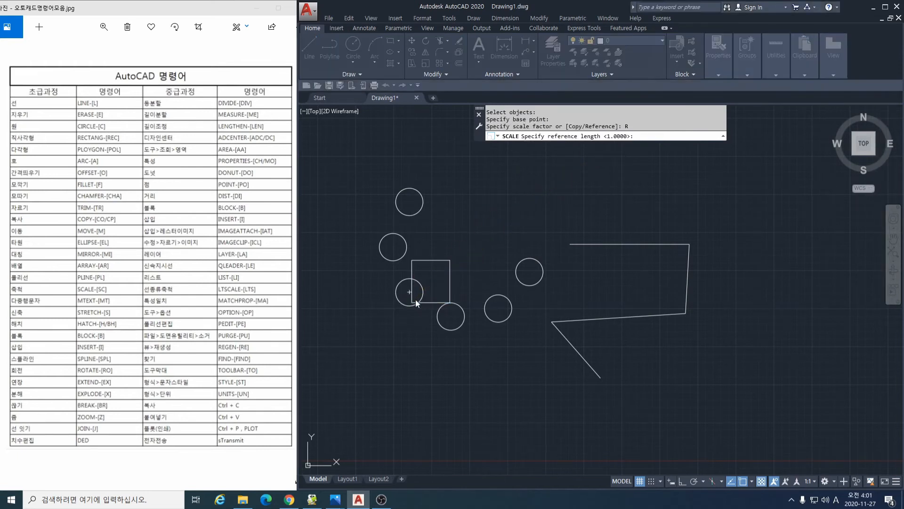
click(412, 302)
click(450, 302)
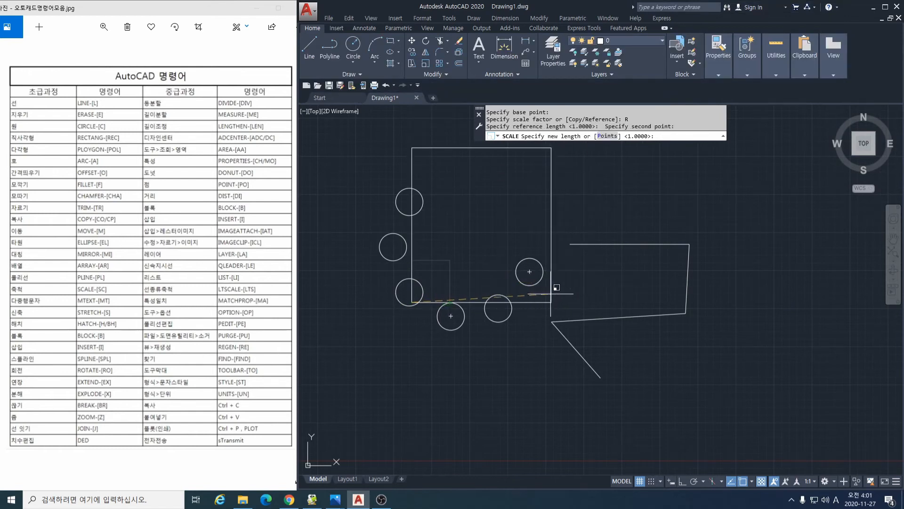
click(557, 302)
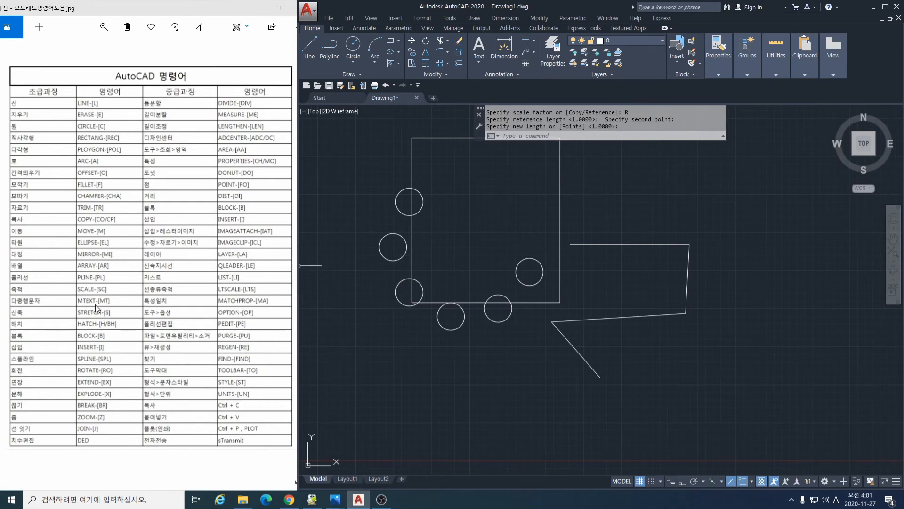
text(M)
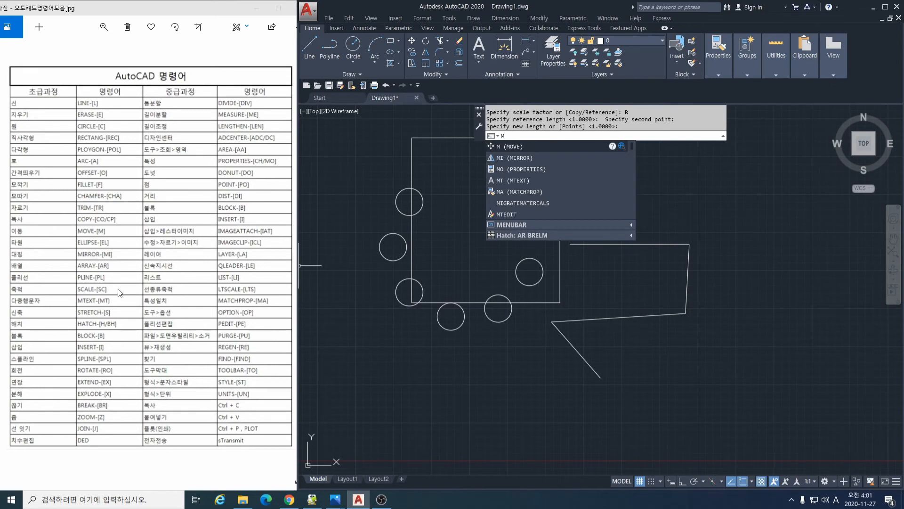
text(I)
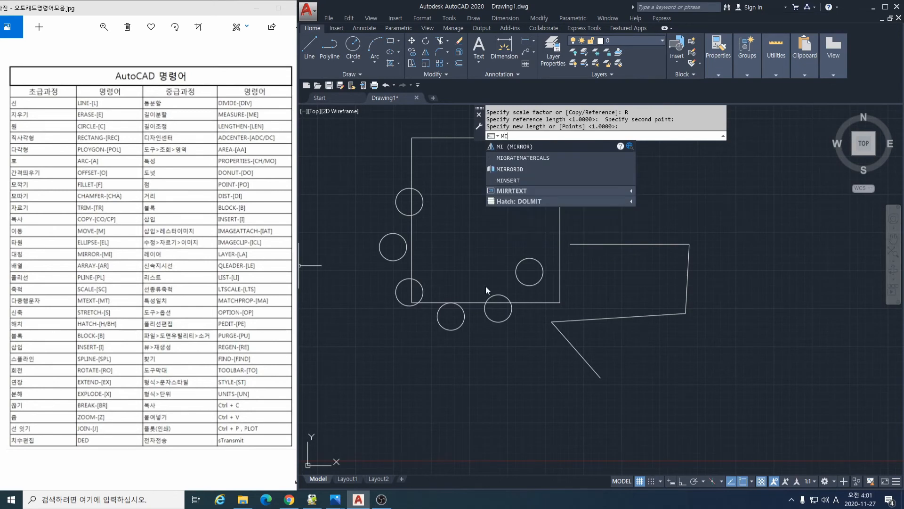
key(Return)
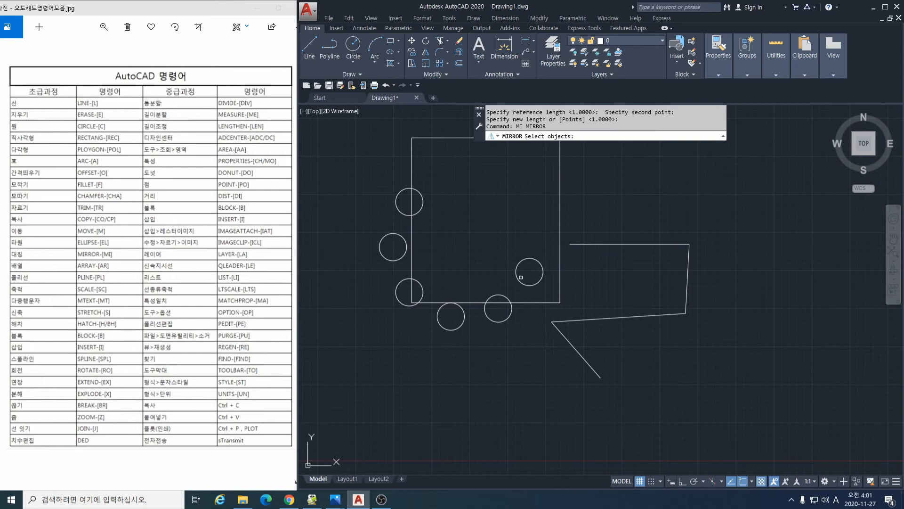
key(Return)
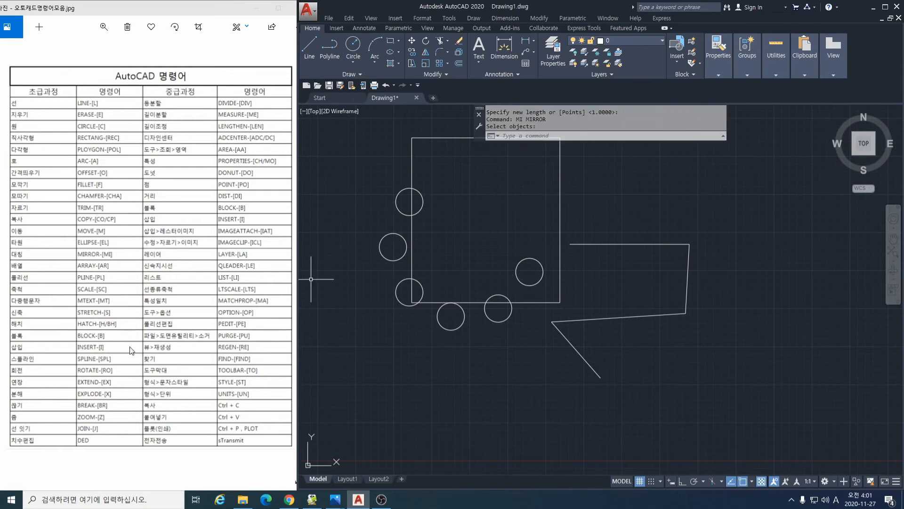
Step: Add a multiline text box above the polyline with a short string of the letters d and f, at text height 0.2000
text(MT)
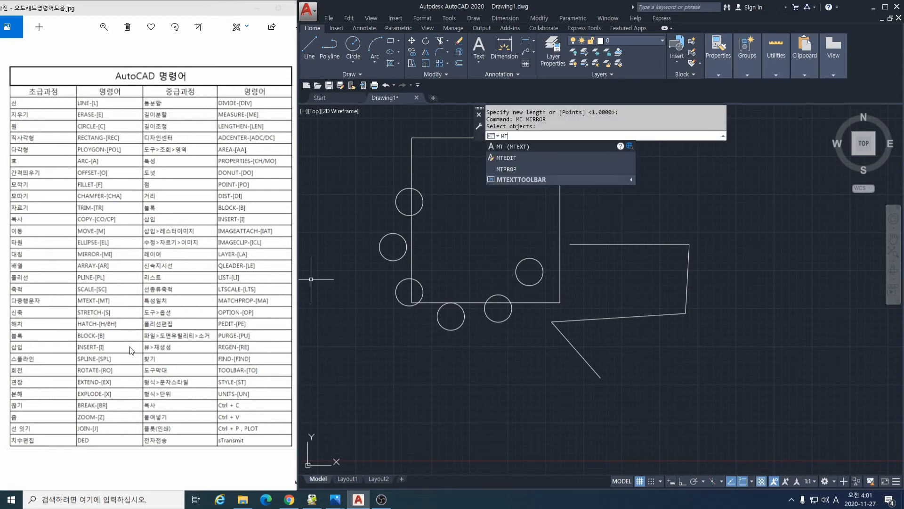
key(Return)
click(584, 201)
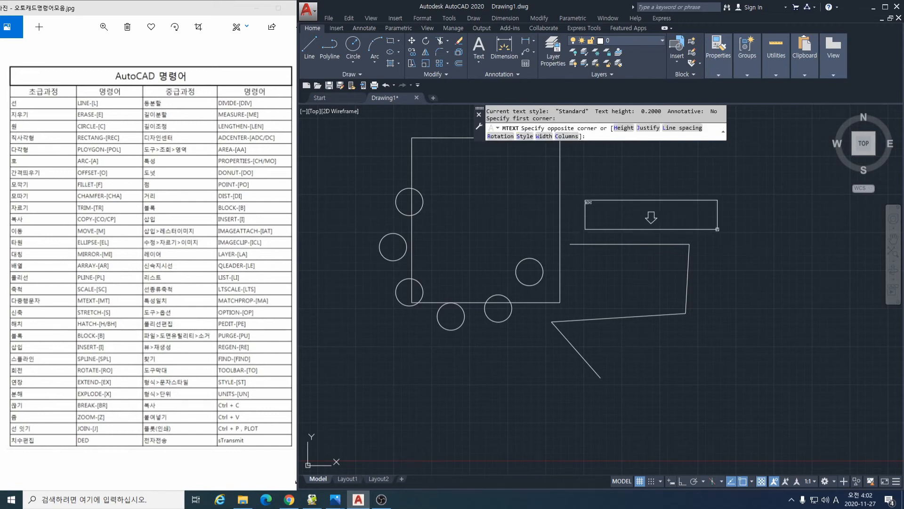
click(742, 231)
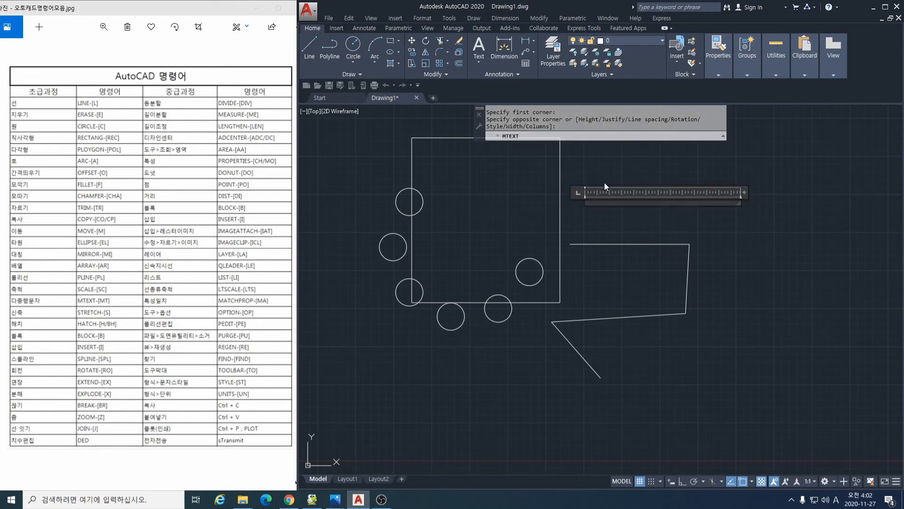
text(ddffffffd)
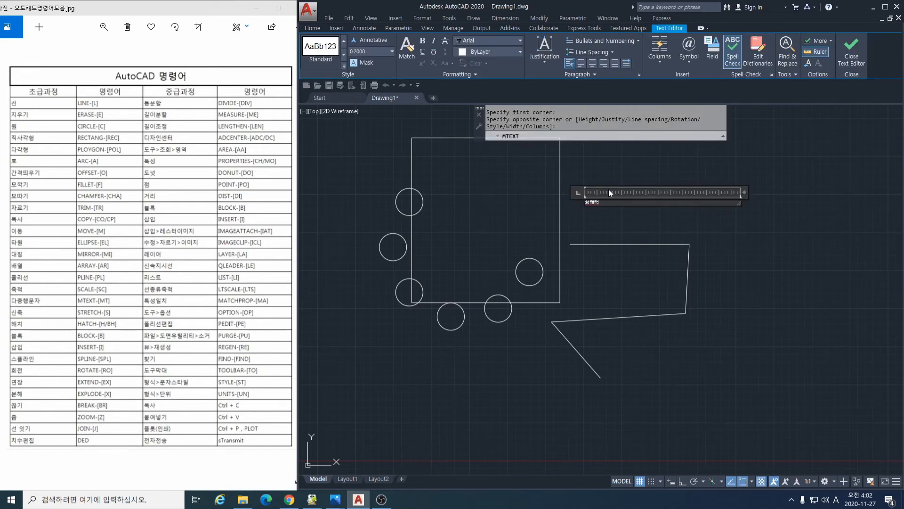
click(640, 214)
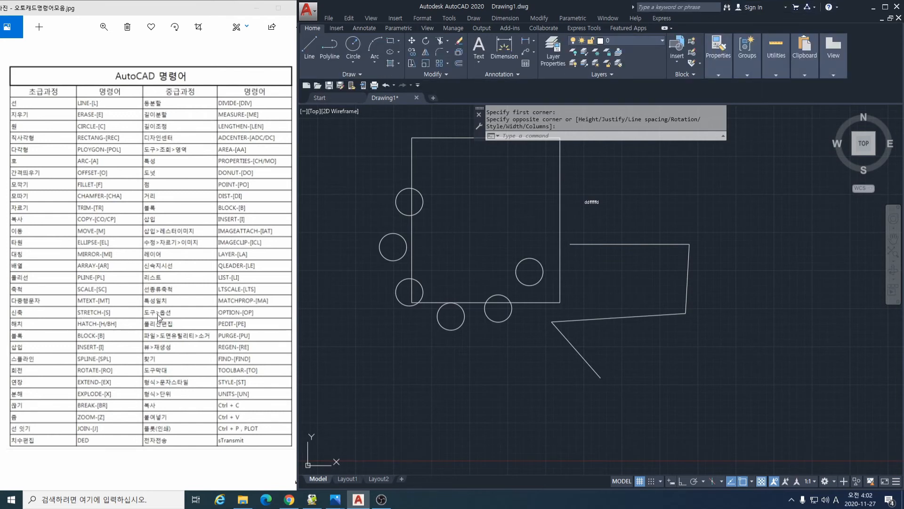
Step: Stretch the polyline's two right-hand corners outward to the right and slightly down using the STRETCH command
text(s)
key(Return)
click(680, 209)
click(621, 323)
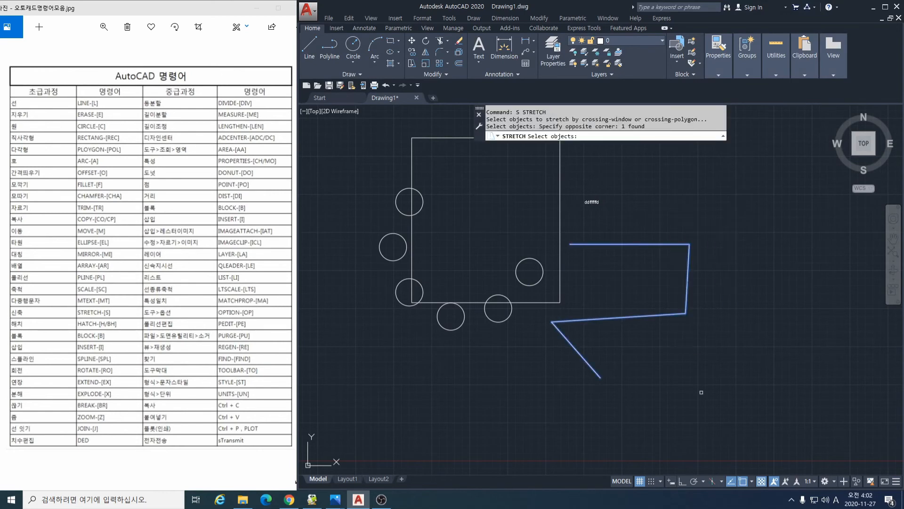
click(659, 357)
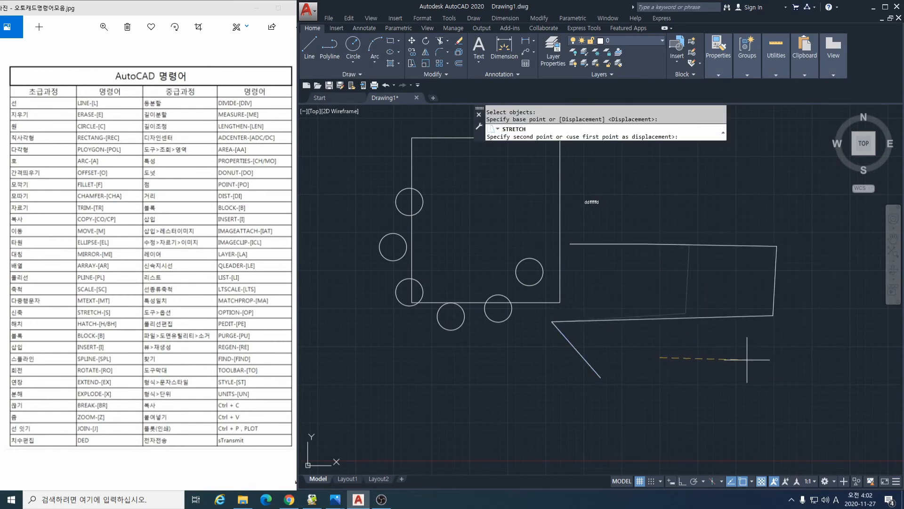
click(777, 364)
key(Escape)
Step: Stretch only the polyline's upper-right corner upward and slightly to the left using the STRETCH command
key(space)
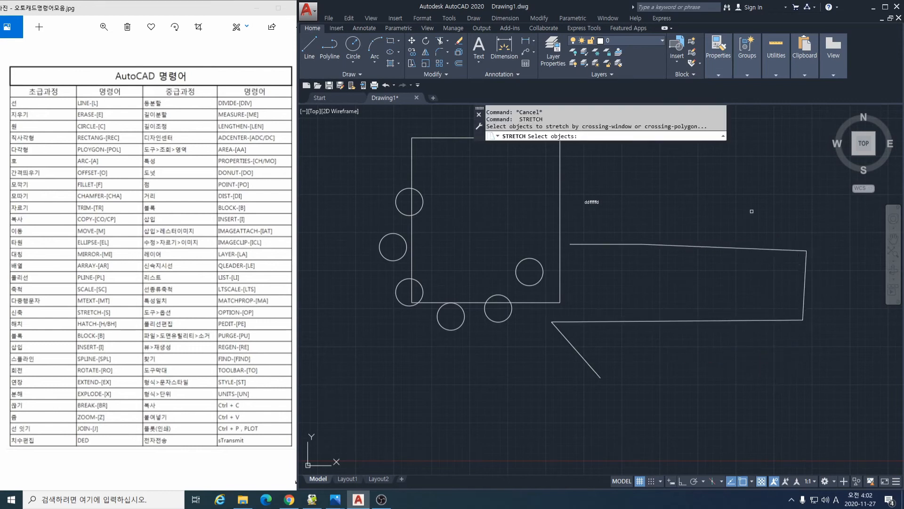
click(838, 280)
click(798, 225)
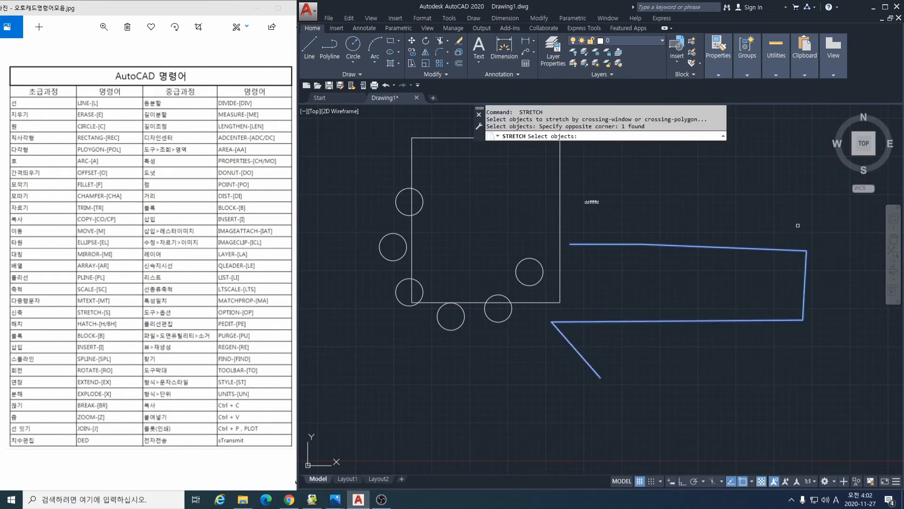
key(space)
click(836, 276)
click(794, 202)
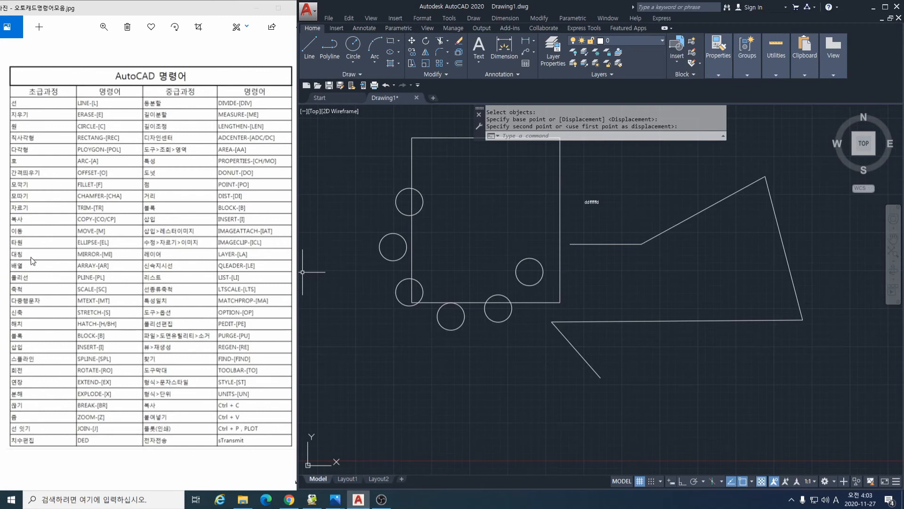
Step: Hatch the interior of the large rectangle around the circles using the HATCH command
click(553, 134)
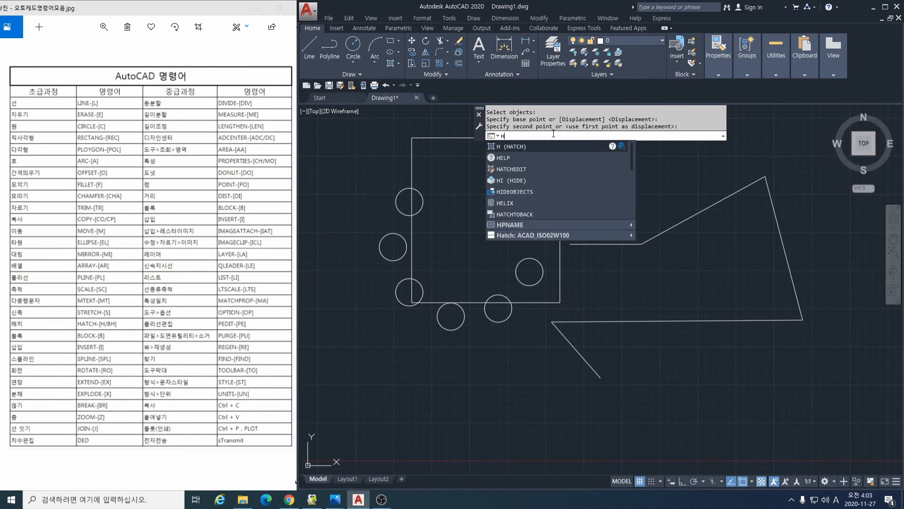
key(Return)
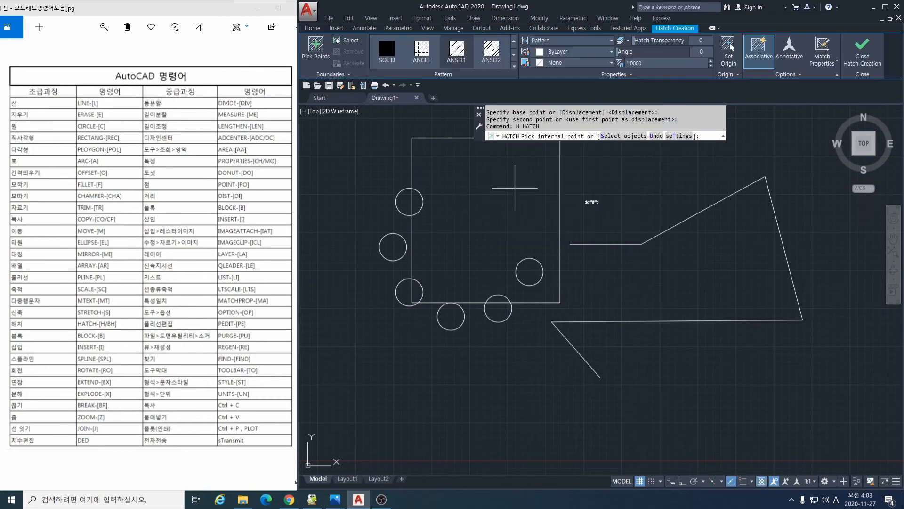
click(557, 186)
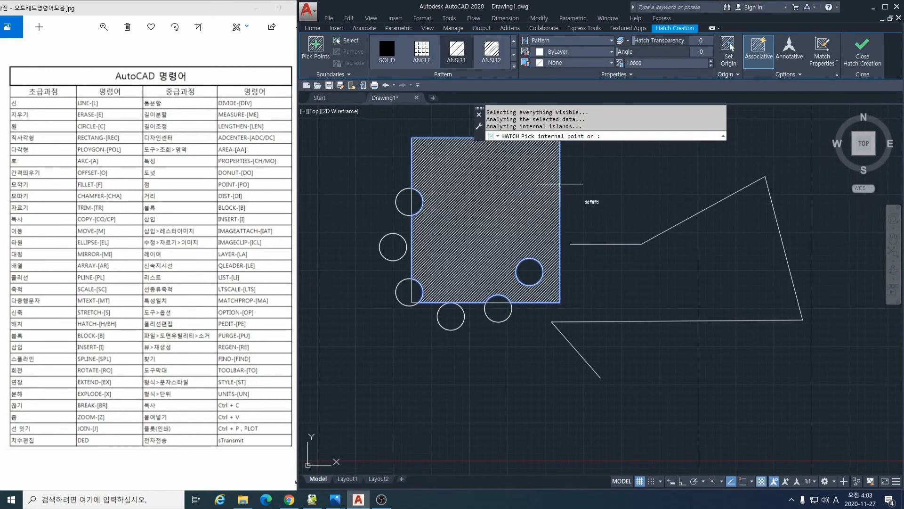
key(Return)
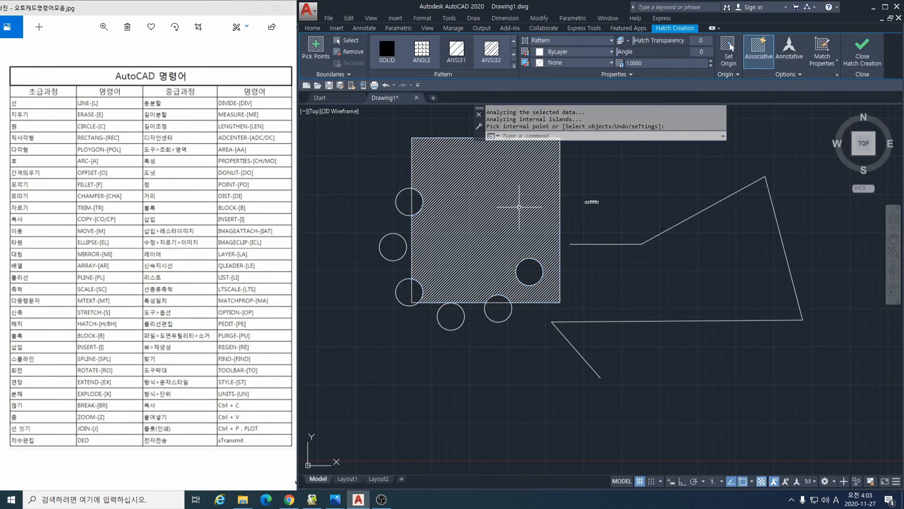
Step: Try the ANGLE and ANSI31 patterns on the rectangle's hatch, settling on ANSI32
click(477, 194)
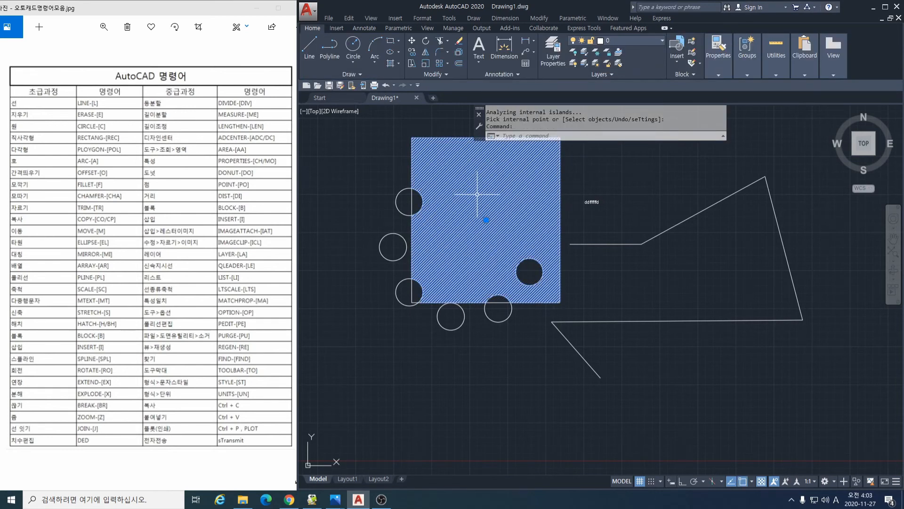
click(422, 50)
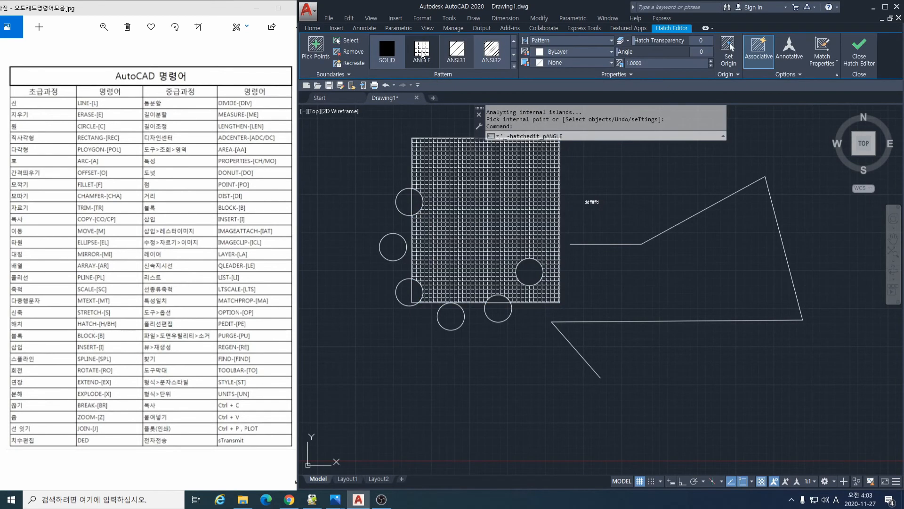
click(457, 50)
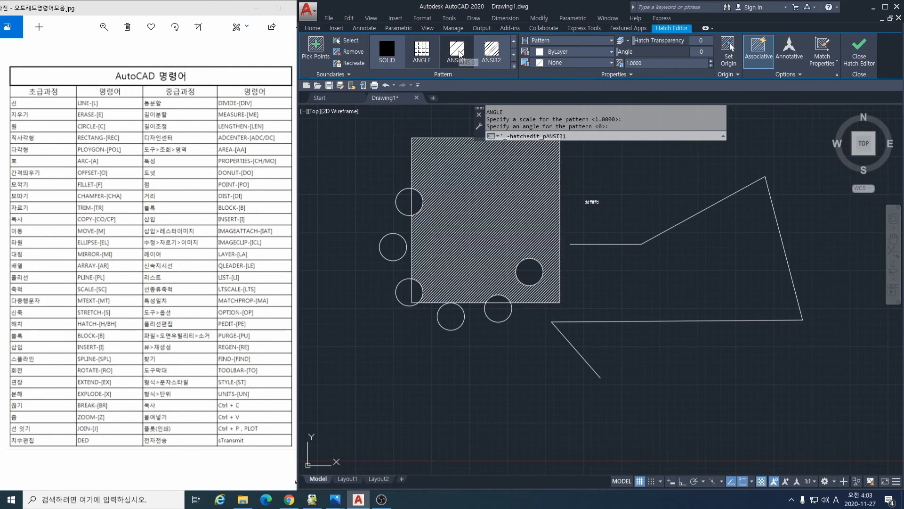
click(488, 51)
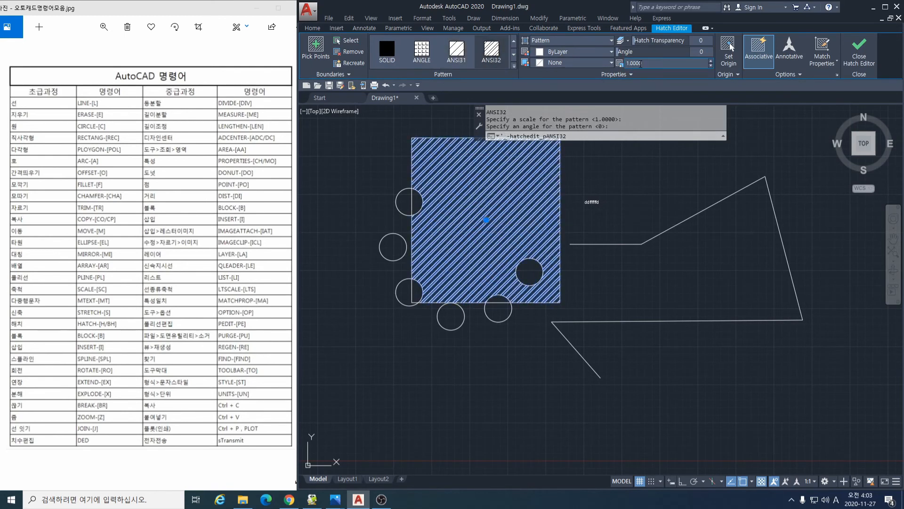
Step: Set the rectangle hatch's pattern scale to 1.7000 and its angle to 45
click(711, 60)
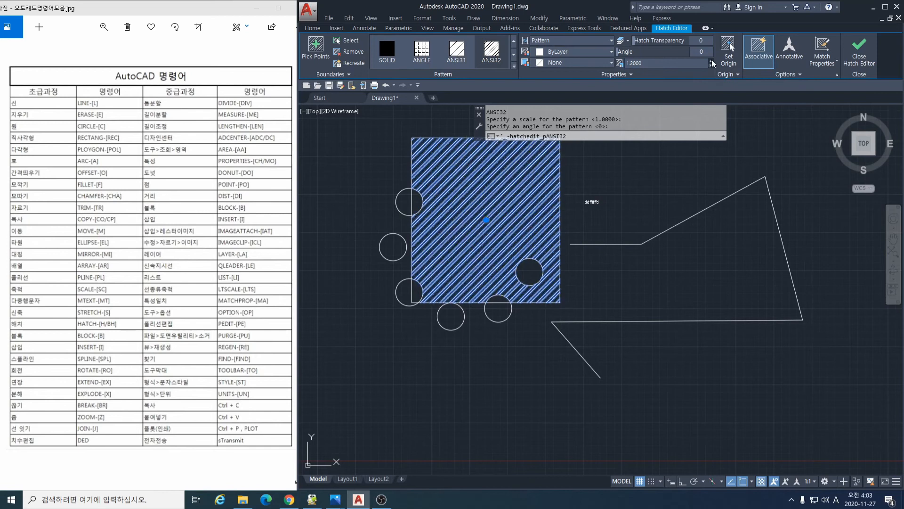
click(711, 61)
click(711, 61)
click(711, 61)
click(711, 60)
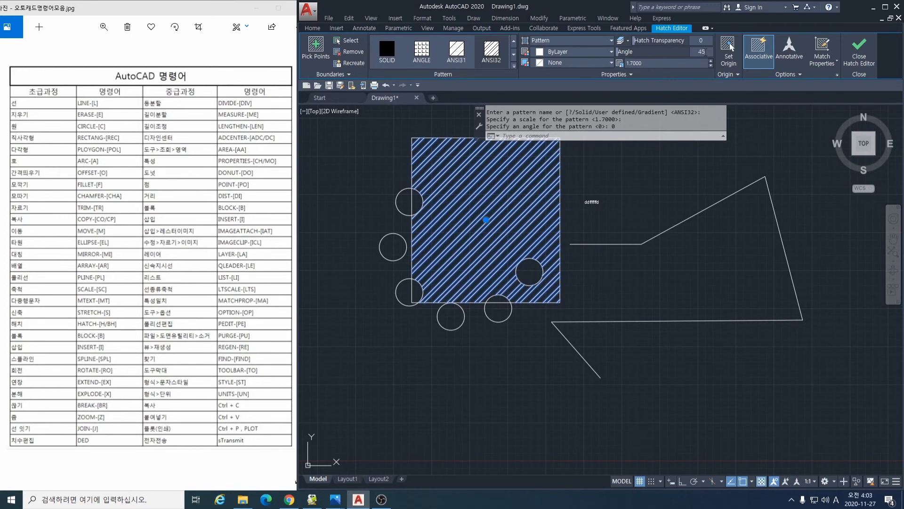
click(706, 52)
text(45)
key(Return)
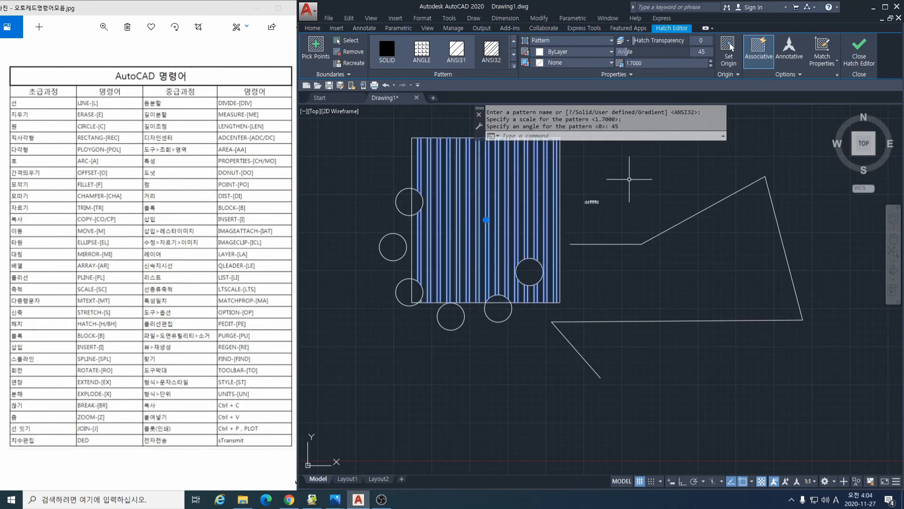
key(space)
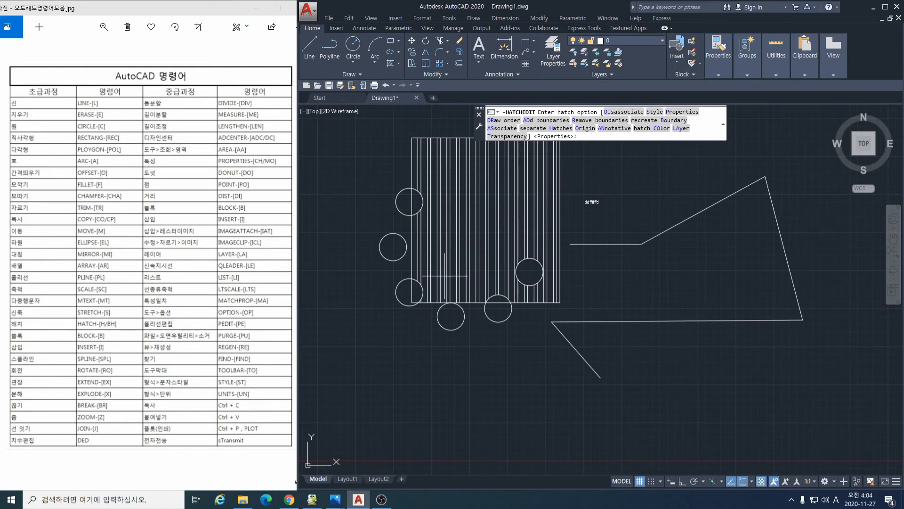
key(Escape)
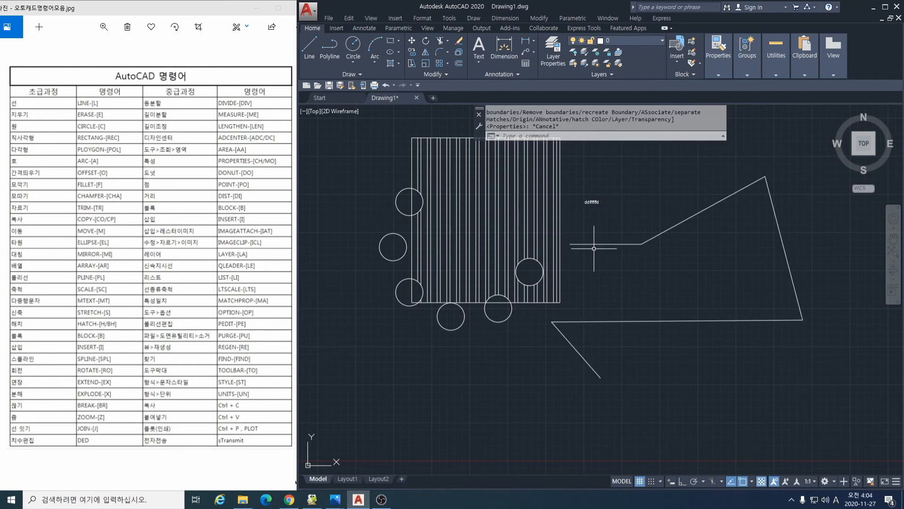
Step: Undo the hatch edits, the hatch itself and the last stretch of the polyline's upper-right corner
key(ctrl+z)
key(ctrl+z)
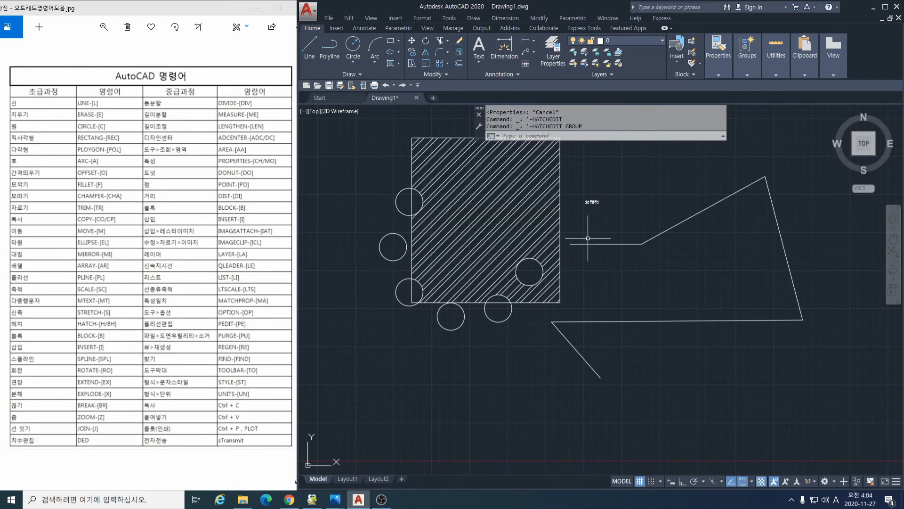
key(ctrl+z)
key(ctrl+z)
key(ctrl+z)
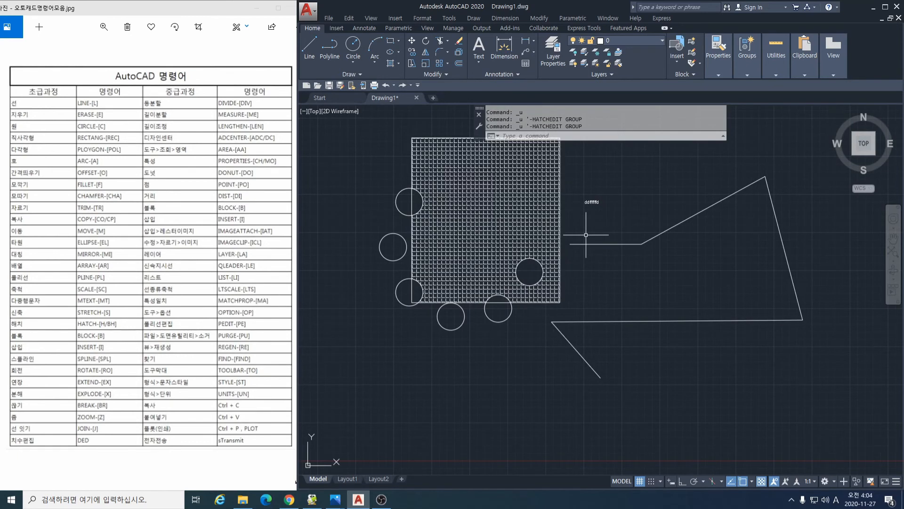
key(ctrl+z)
key(ctrl+z)
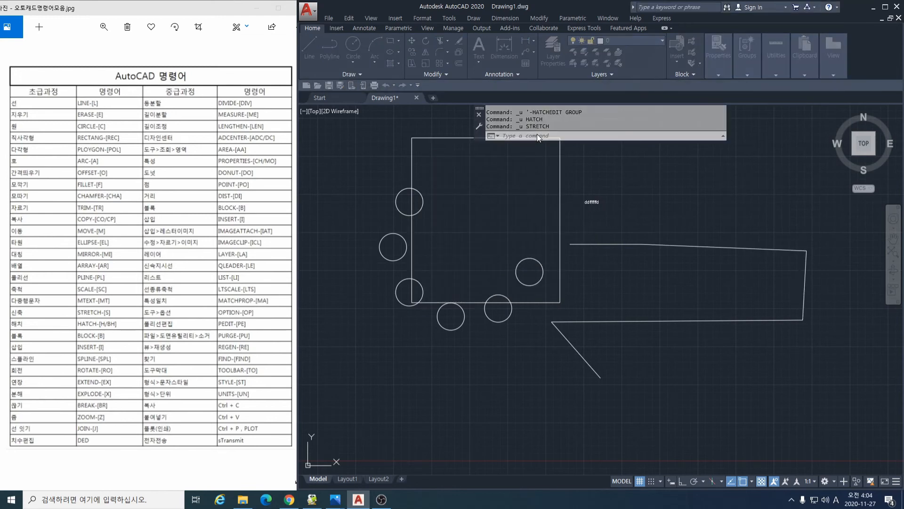
Step: Hatch the large rectangle's interior again using the BH command alias, and erase that hatch
text(BH)
key(Return)
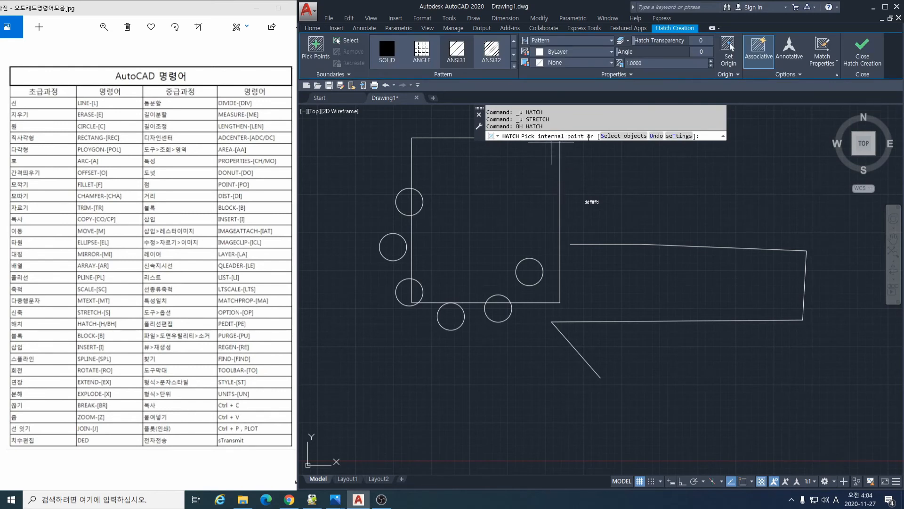
click(565, 183)
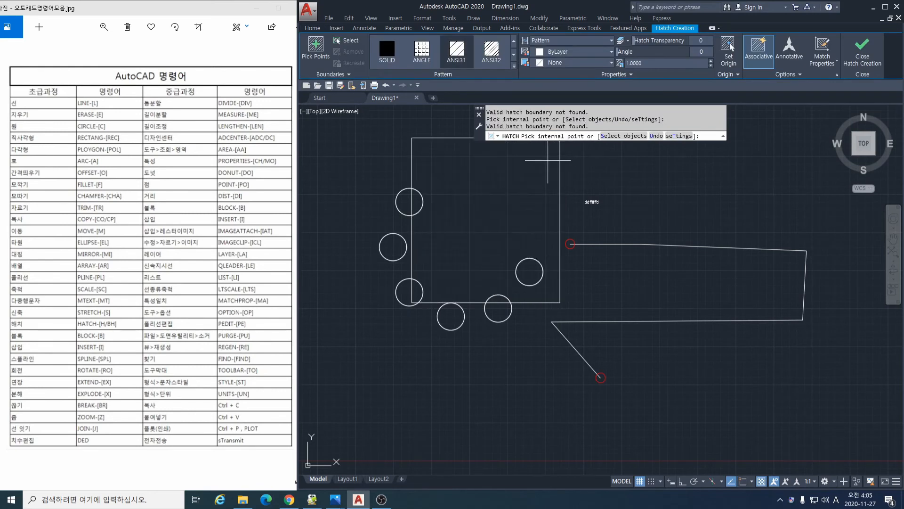
click(458, 160)
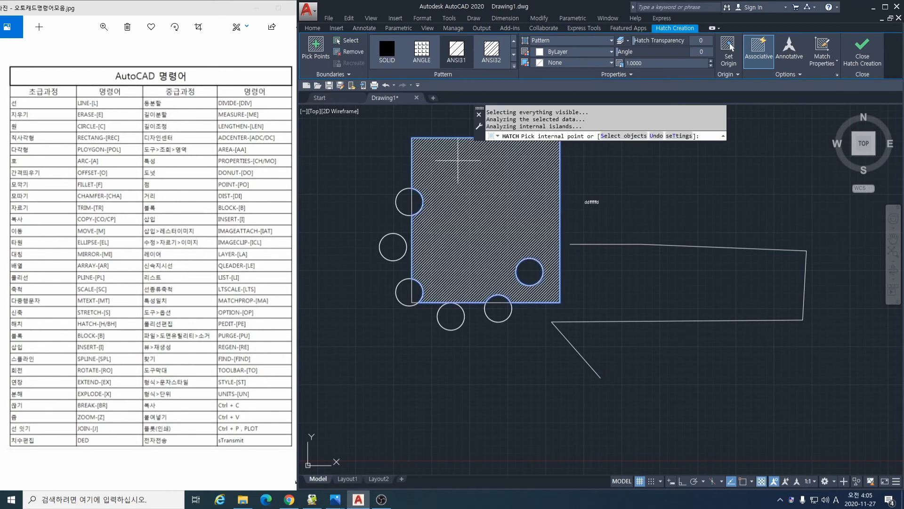
key(Return)
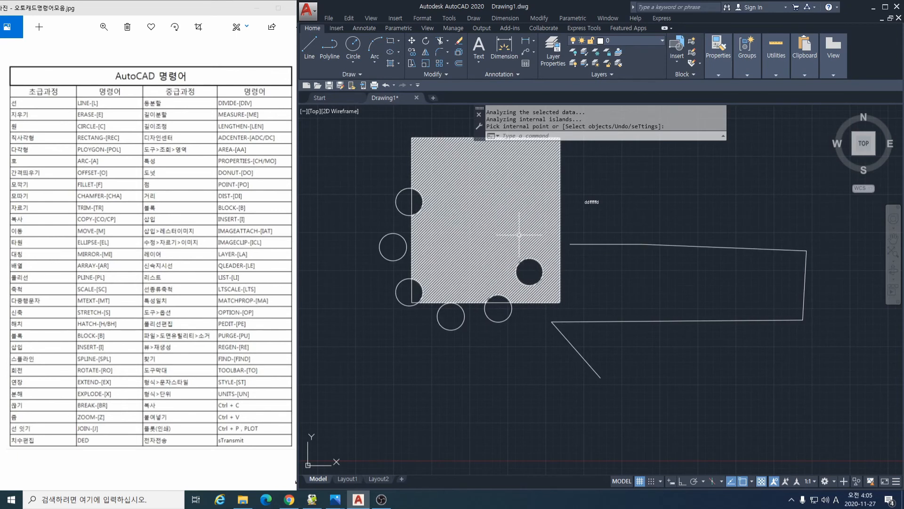
click(497, 212)
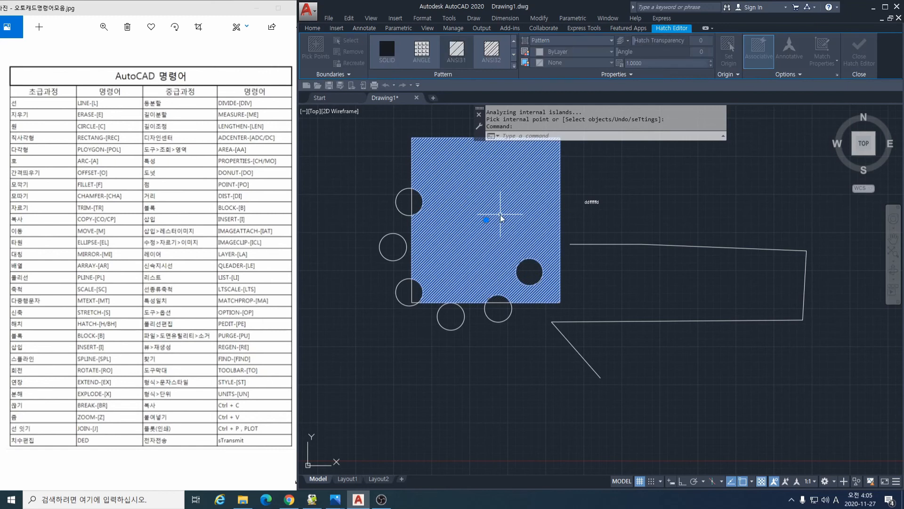
key(Delete)
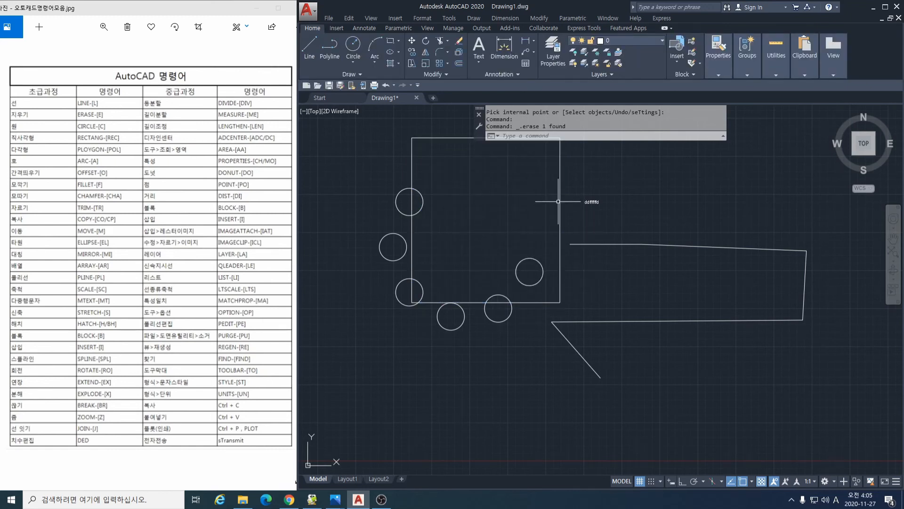
Step: Draw a small chair-shaped symbol above the polyline: a rectangle with a vertical line just inside its right edge
click(392, 40)
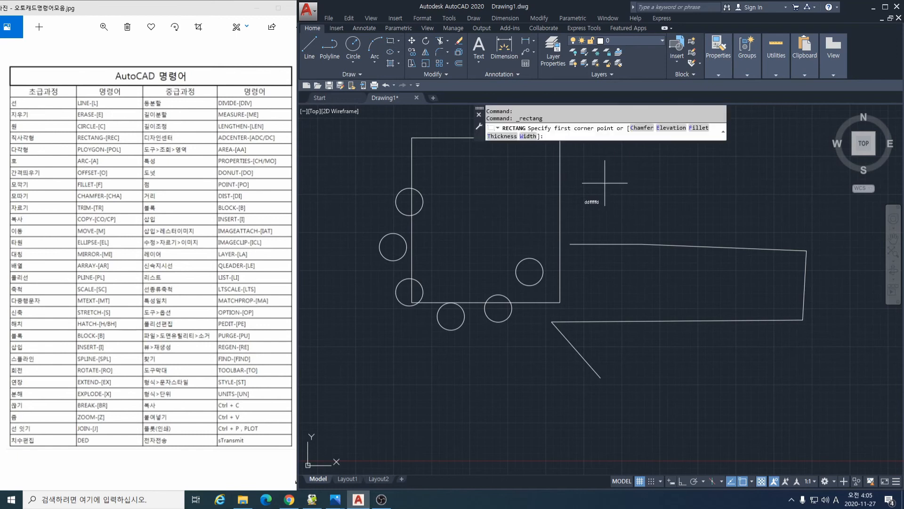
click(642, 182)
click(692, 220)
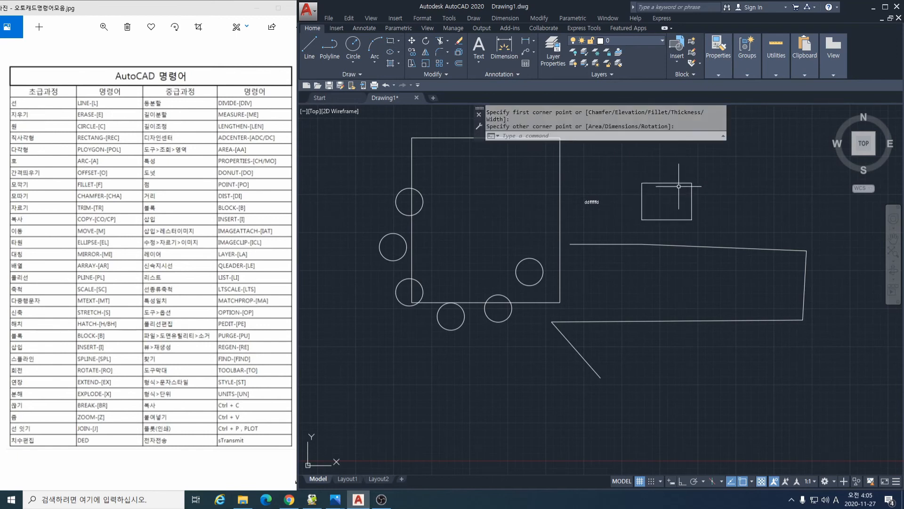
click(309, 47)
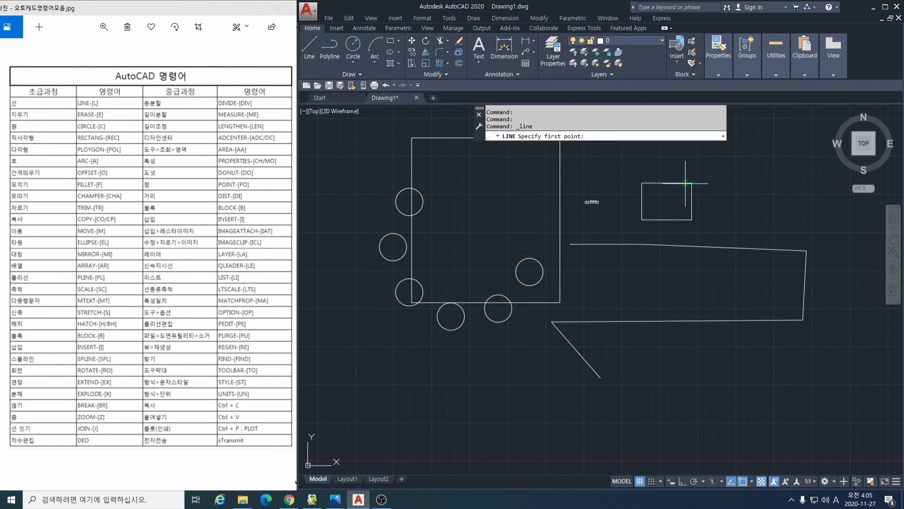
click(685, 182)
click(685, 219)
key(Return)
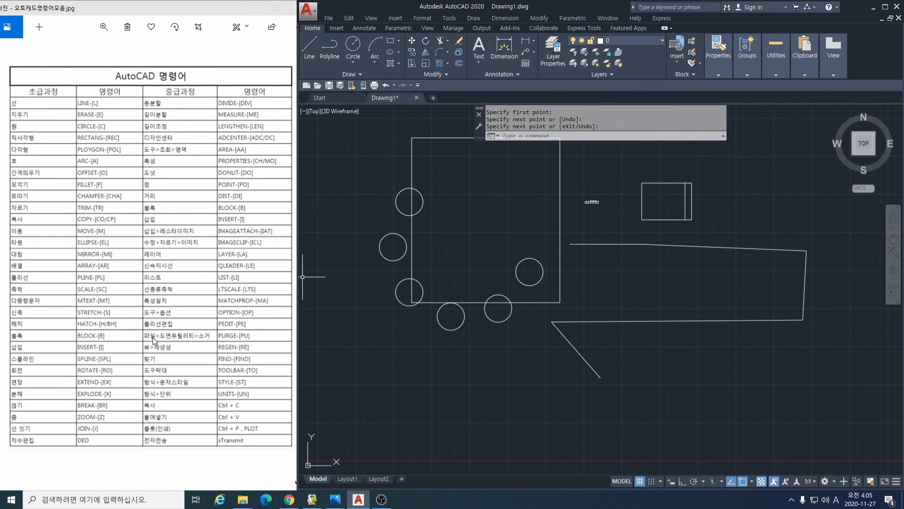
Step: Start a block definition named chair with its base point picked near the small rectangle's right side
text(b)
key(Return)
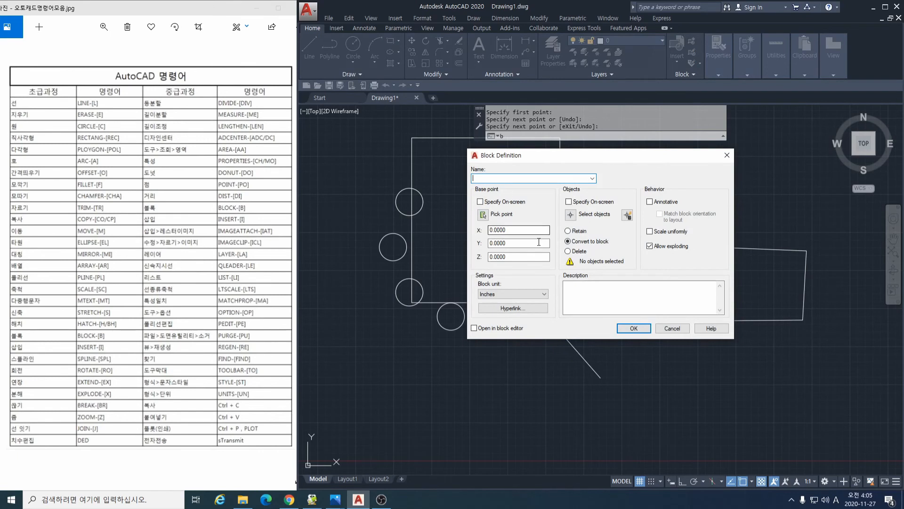
click(483, 214)
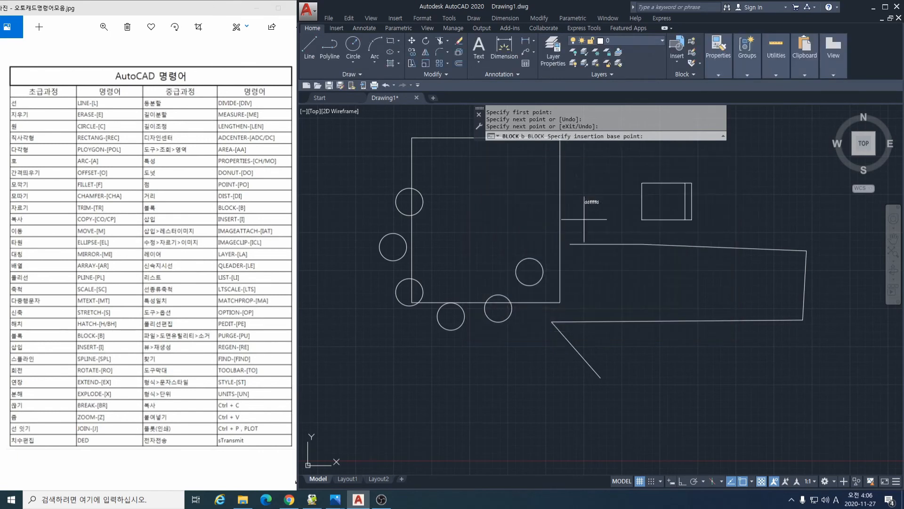
click(692, 201)
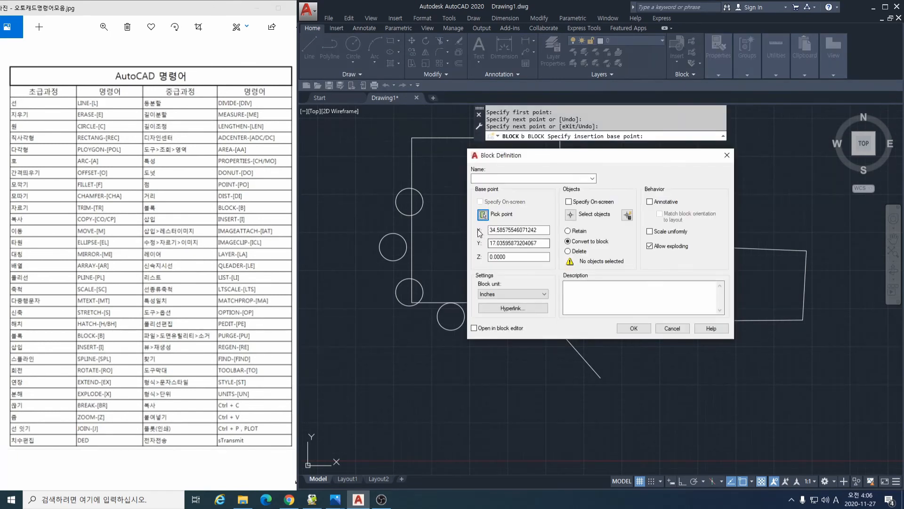
click(482, 177)
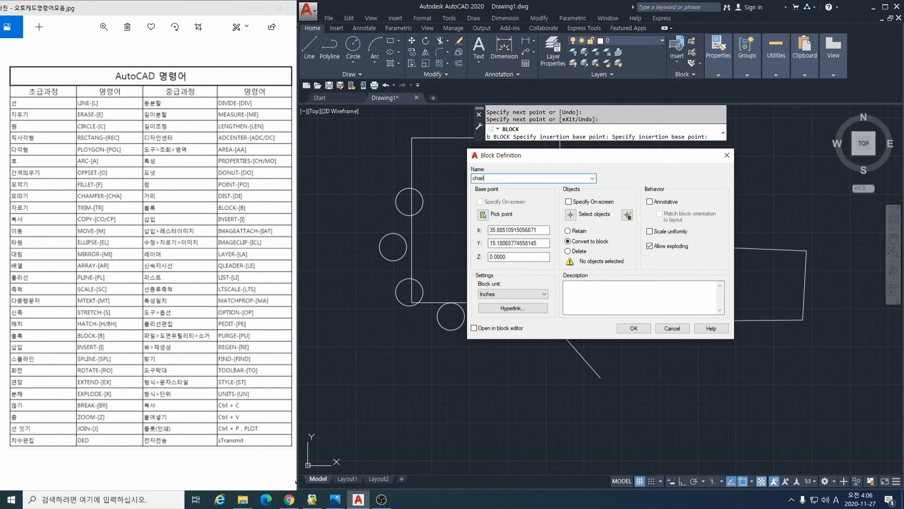
Step: Complete the chair block definition with the small rectangle and its inner vertical line as the block's objects
click(642, 328)
click(471, 255)
click(619, 170)
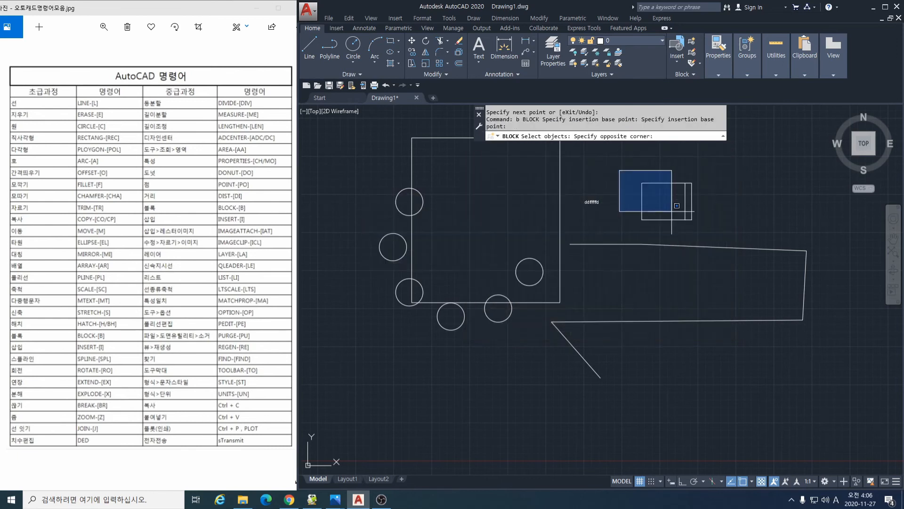
click(706, 234)
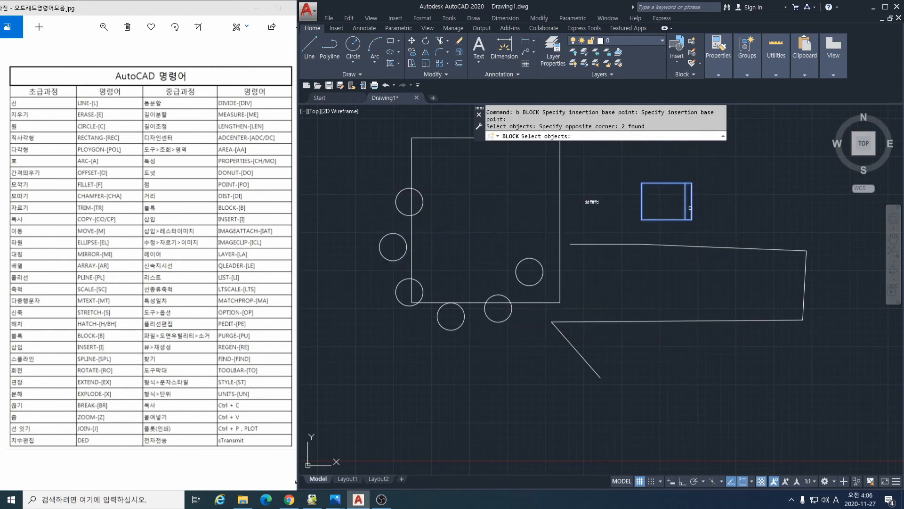
key(Return)
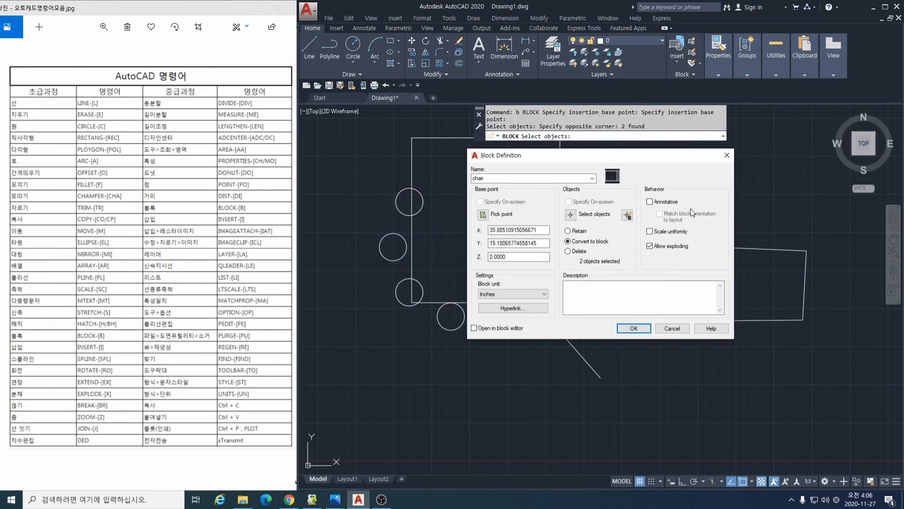
click(632, 329)
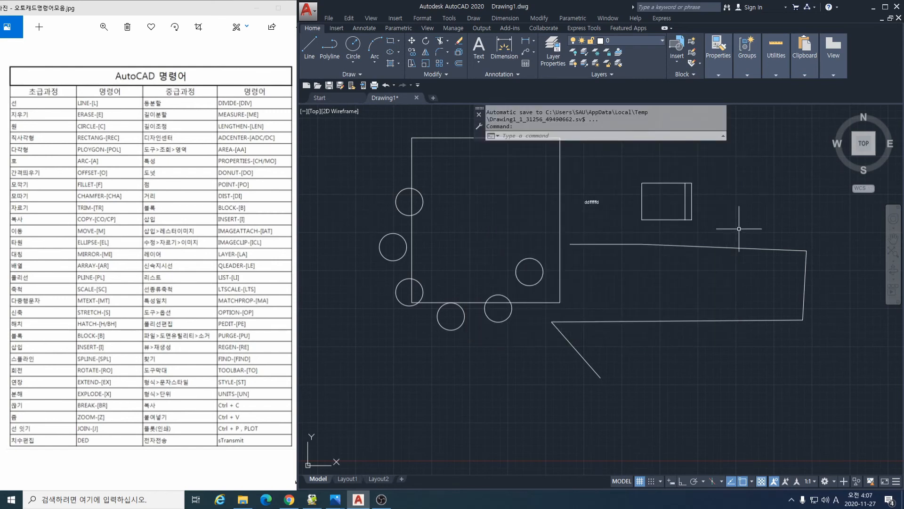
Step: Insert the chair block from the recent blocks below the large rectangle, and close the block palette
text(in)
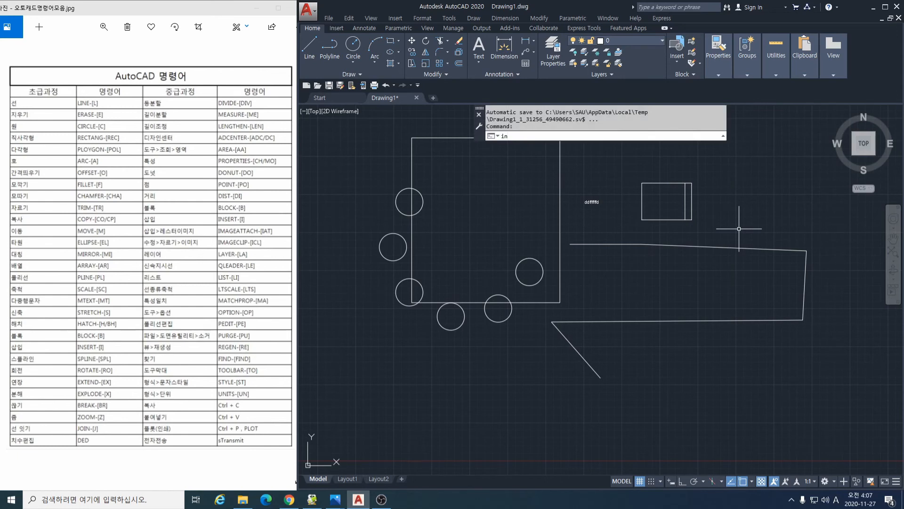
text(s)
key(Return)
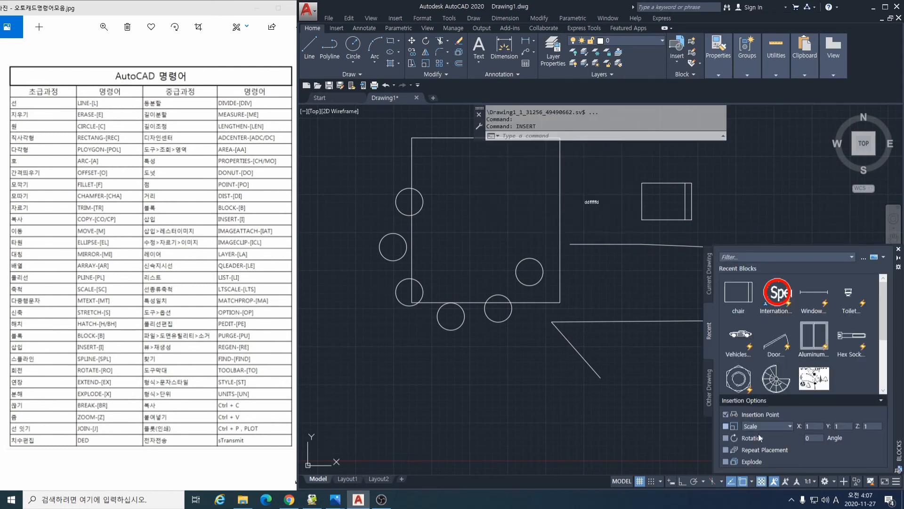
click(738, 297)
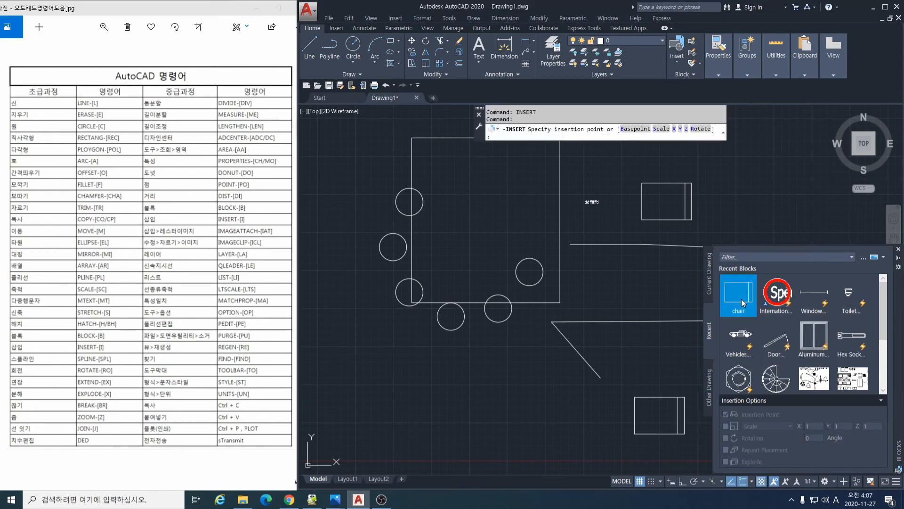
click(477, 410)
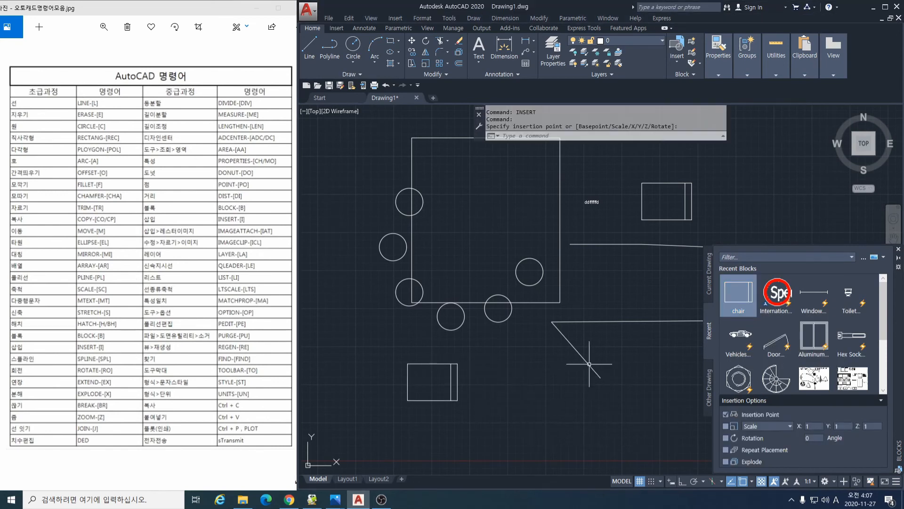
click(899, 251)
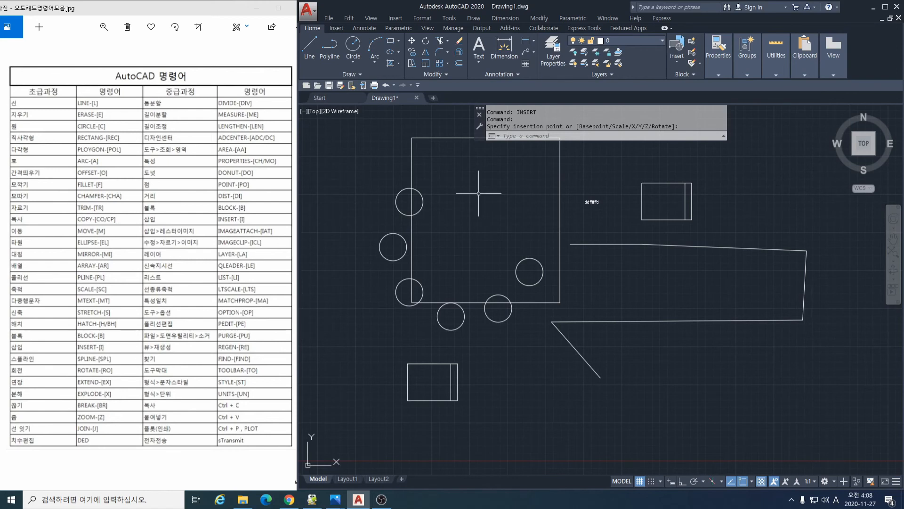
Step: Draw a freeform spline from inside the polyline, looping around its right side and ending below it, finishing with an end tangent
text(SPL)
click(517, 147)
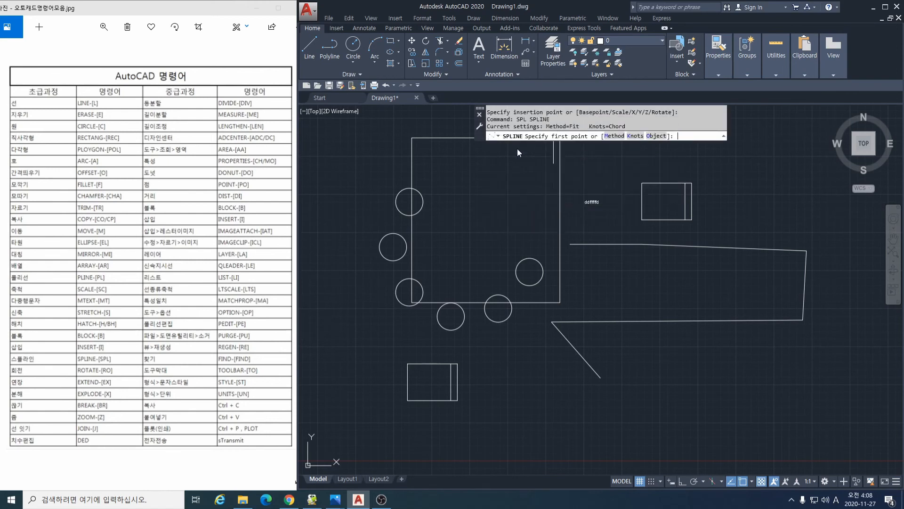
click(631, 296)
click(678, 280)
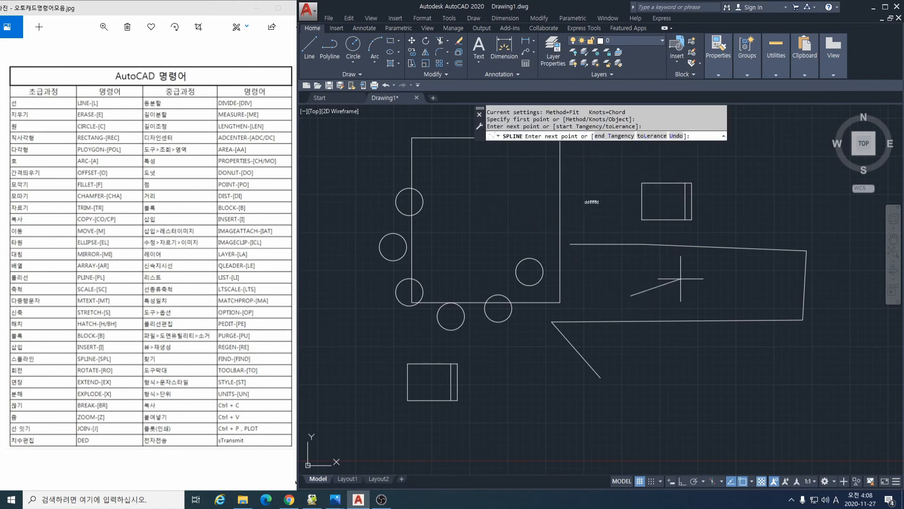
click(712, 291)
click(734, 269)
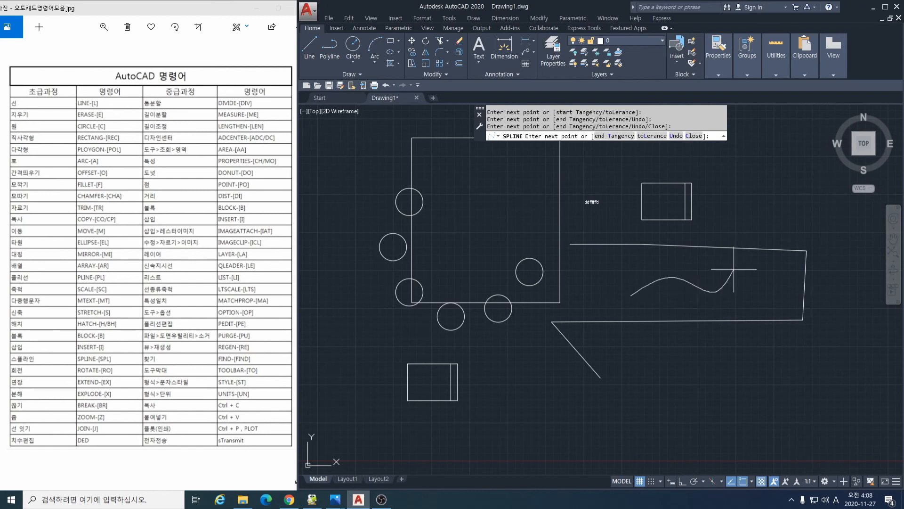
click(767, 208)
click(824, 233)
click(839, 318)
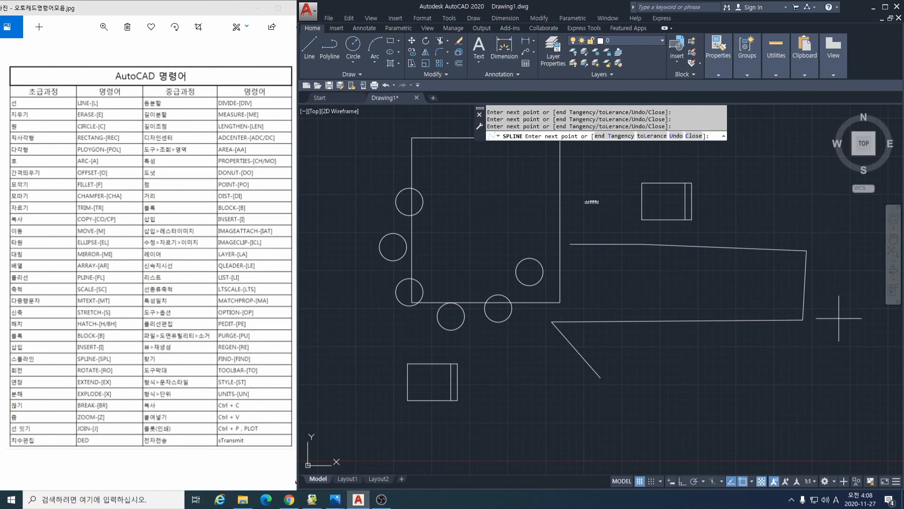
click(732, 398)
click(787, 415)
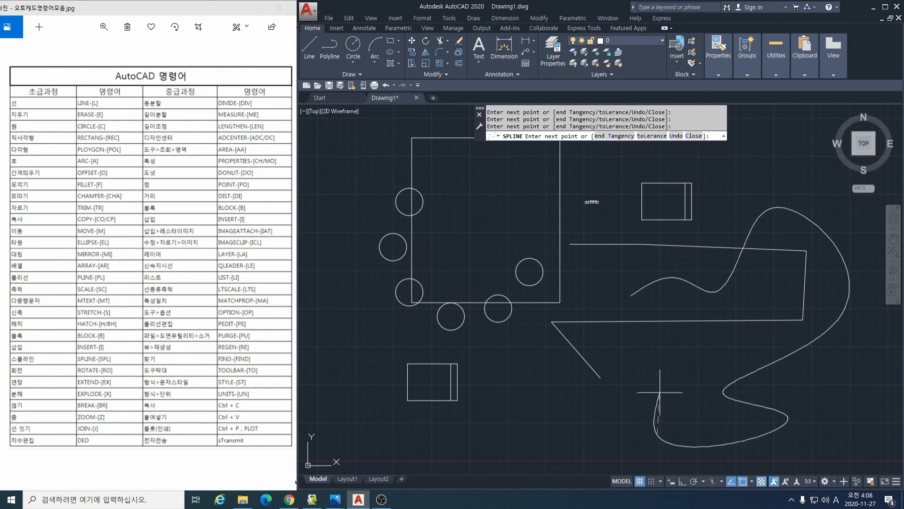
click(655, 372)
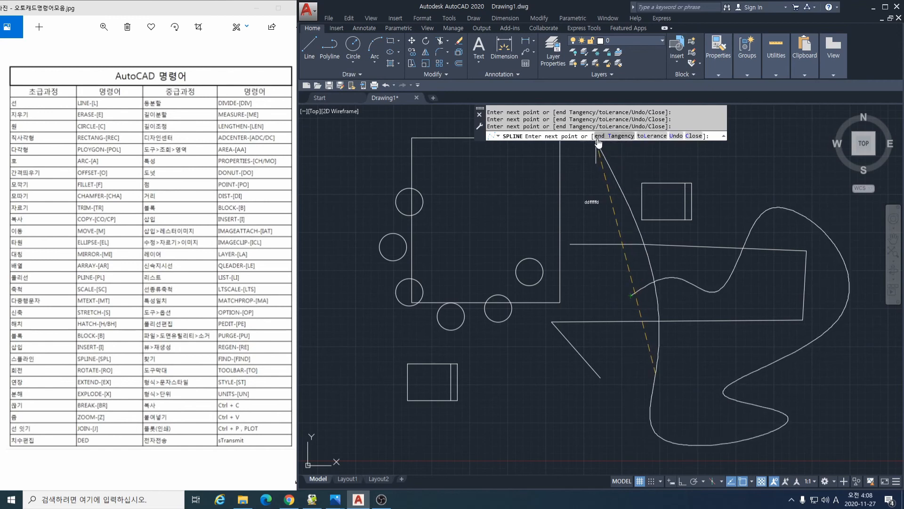
text(T)
key(Return)
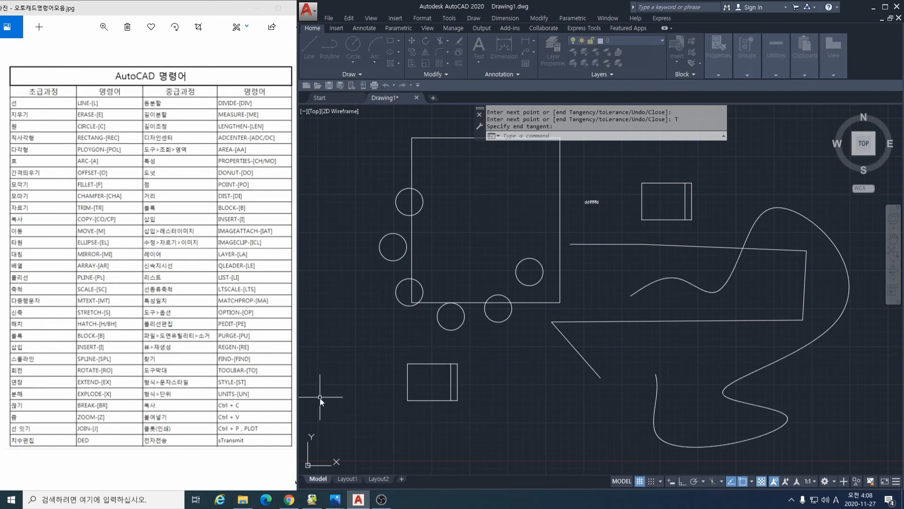
key(Return)
Step: Rotate the inserted chair block 90 degrees counterclockwise about its right-edge midpoint, with Ortho mode on
text(ro)
key(Return)
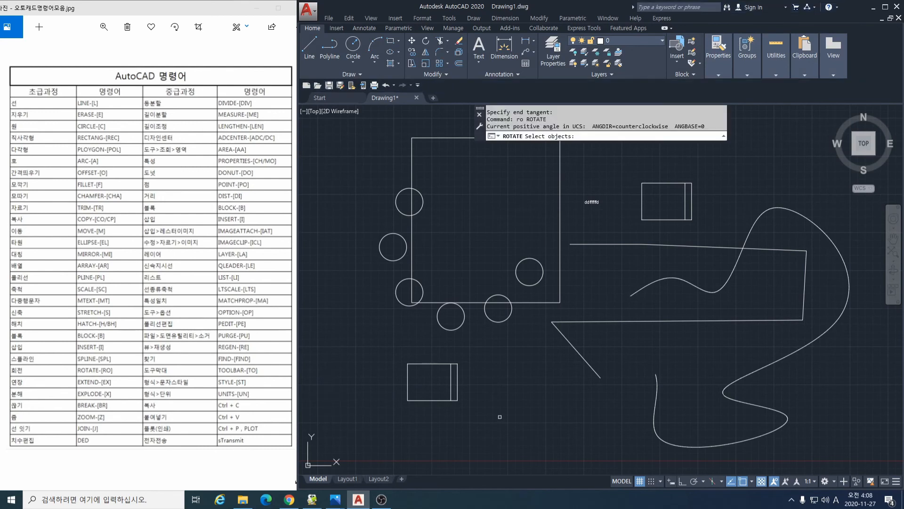
click(499, 417)
click(343, 324)
key(Return)
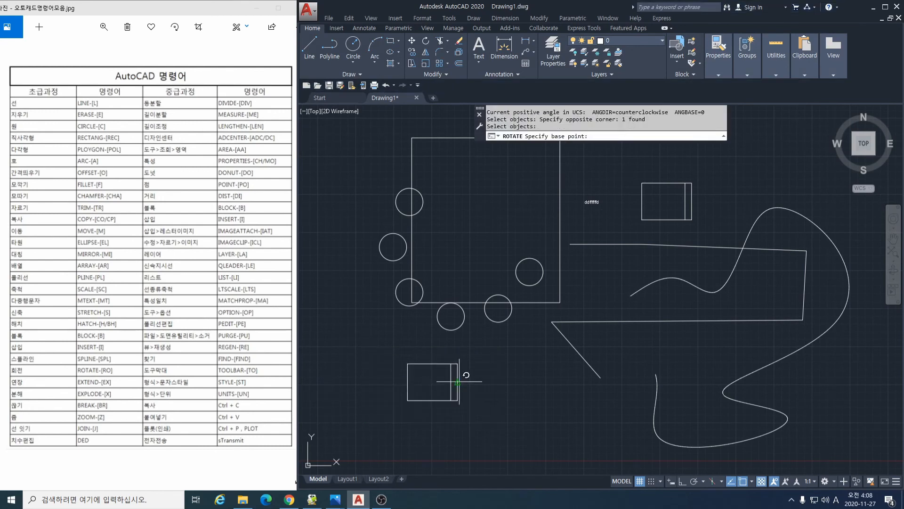
click(458, 382)
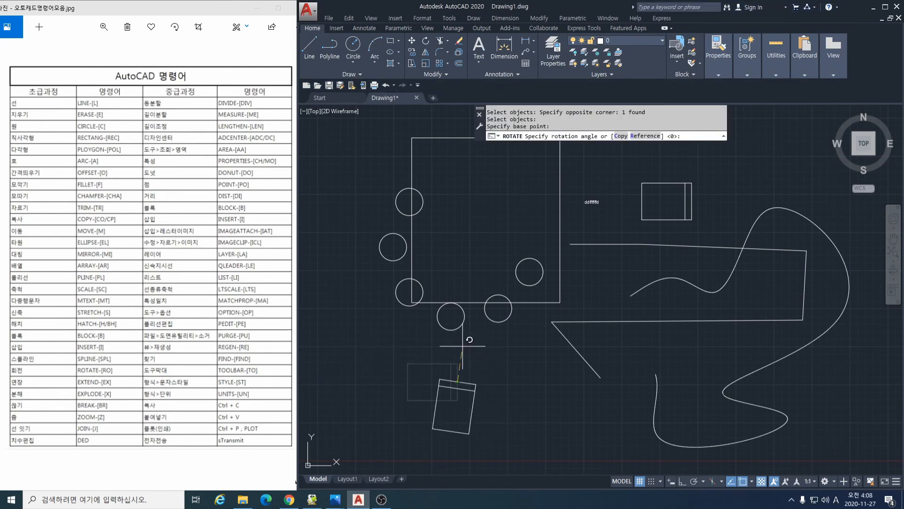
key(F8)
click(463, 358)
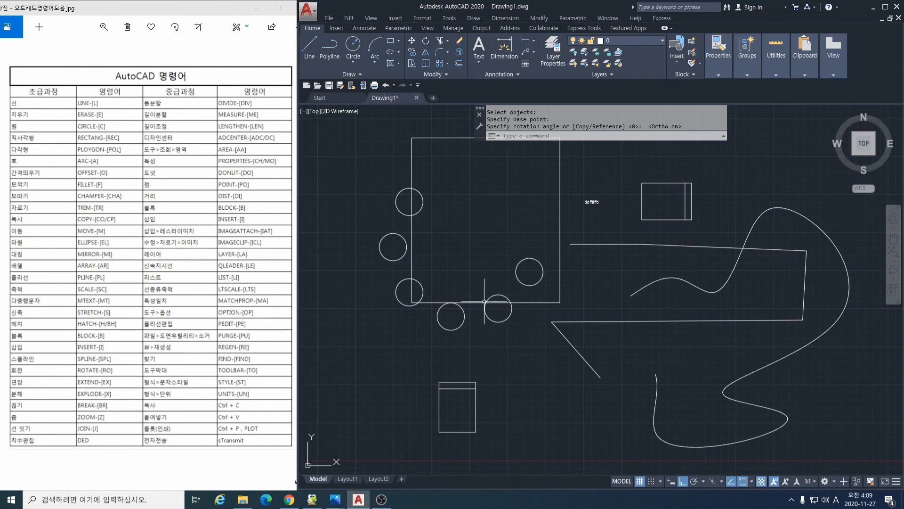
Step: Extend the two lines meeting at the polyline's upper-right corner to the spline as the boundary edge
text(ex)
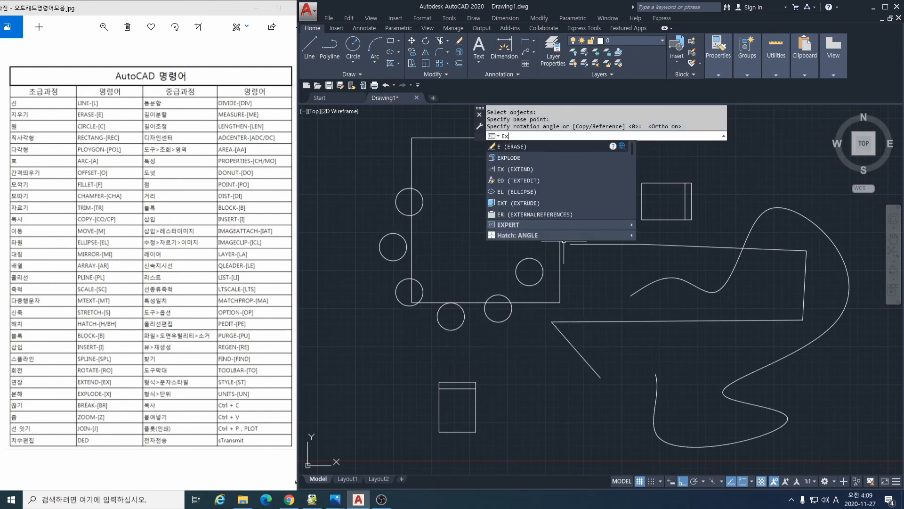
key(Return)
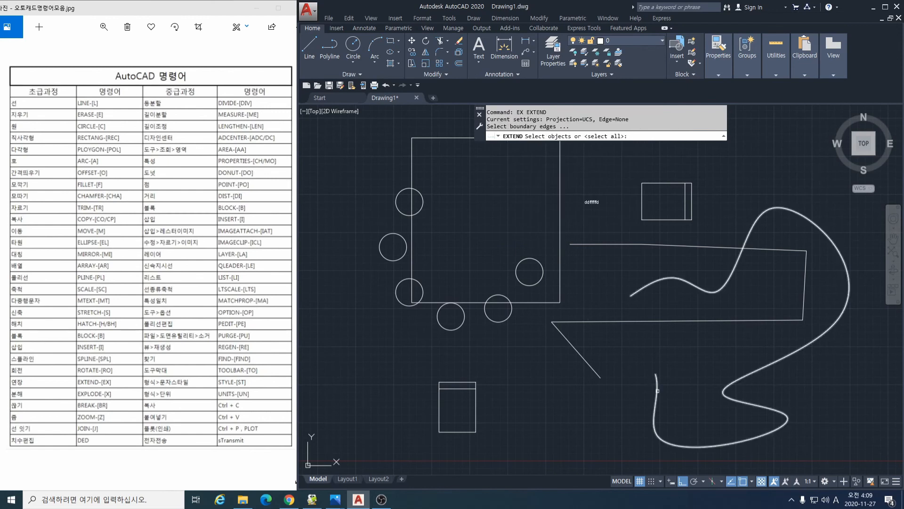
click(657, 396)
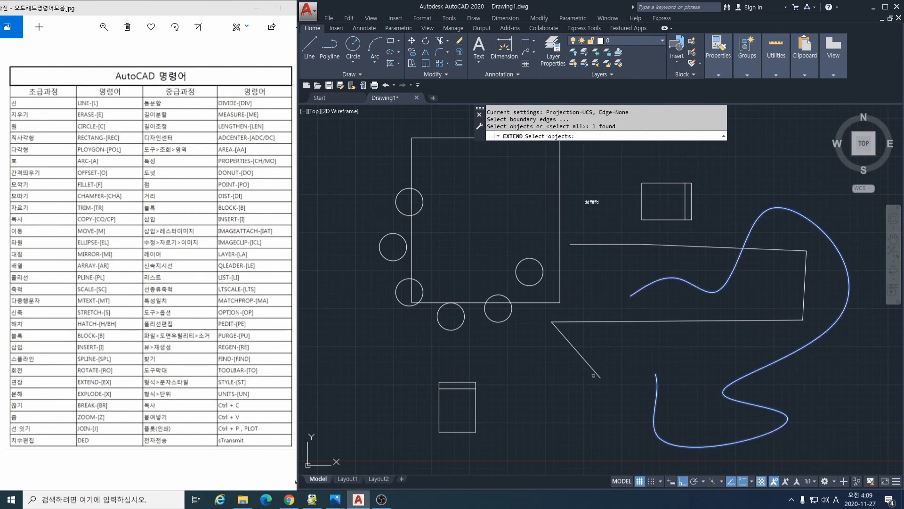
key(Return)
click(817, 258)
click(794, 241)
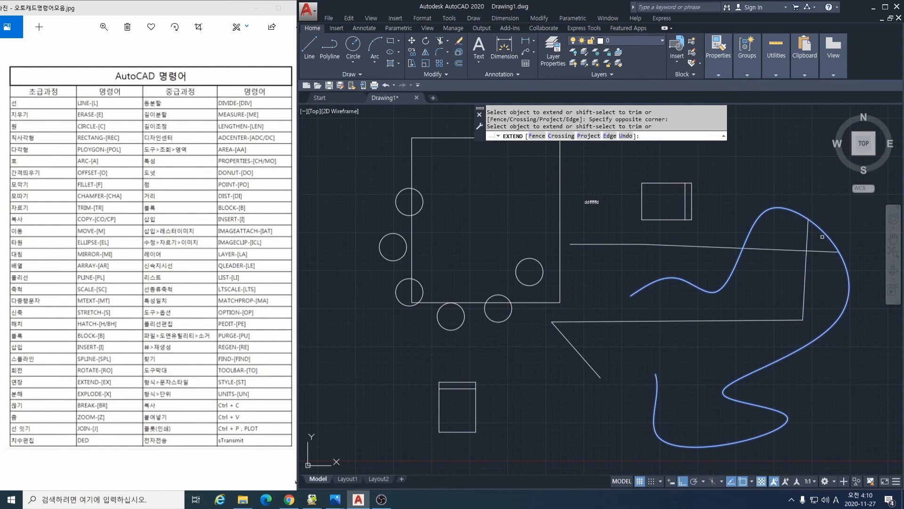
click(825, 255)
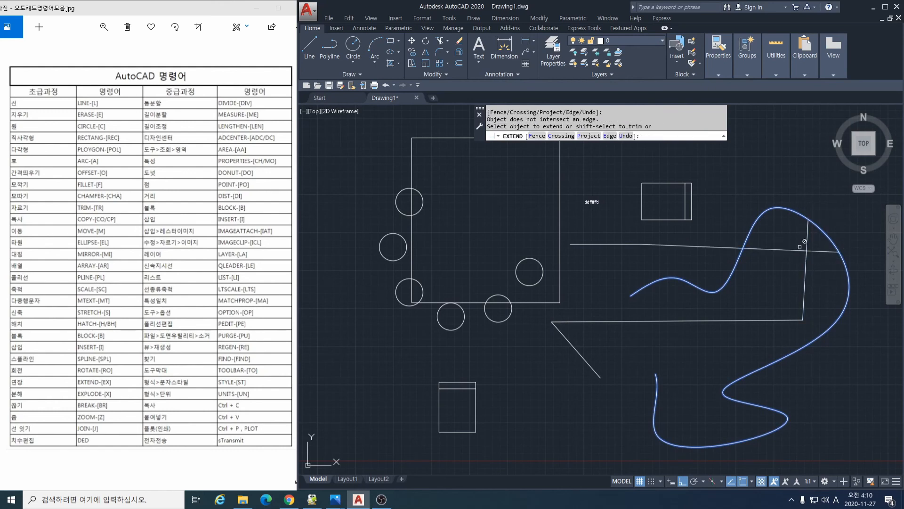
key(Return)
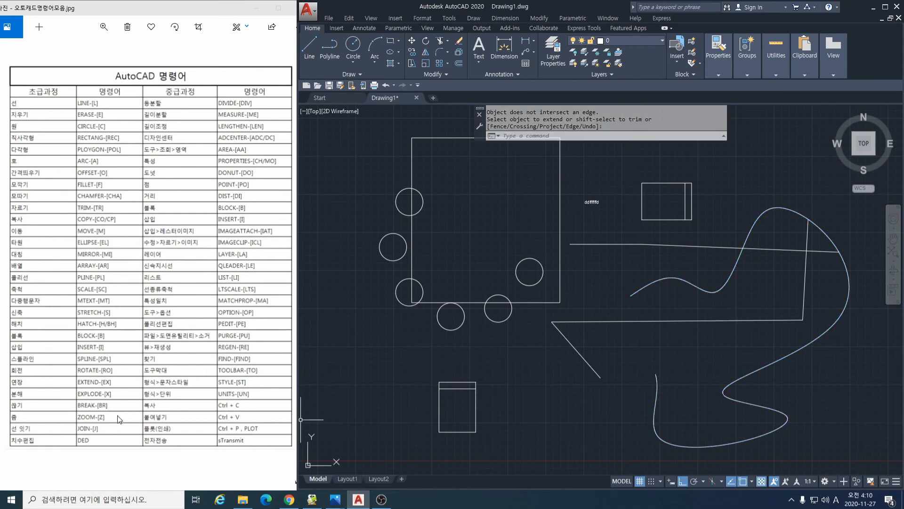
Step: Explode the large rectangle into separate lines and check its top edge by selecting it alone
text(x)
key(Escape)
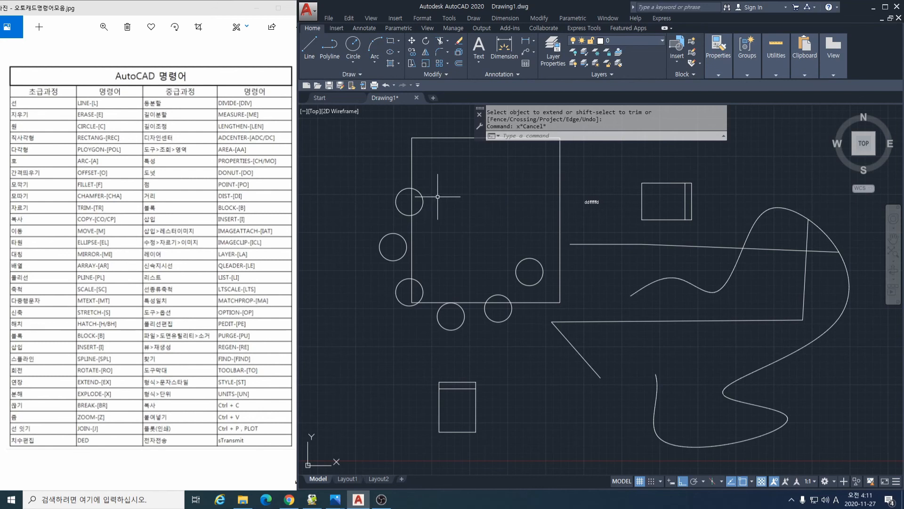
text(x)
key(Return)
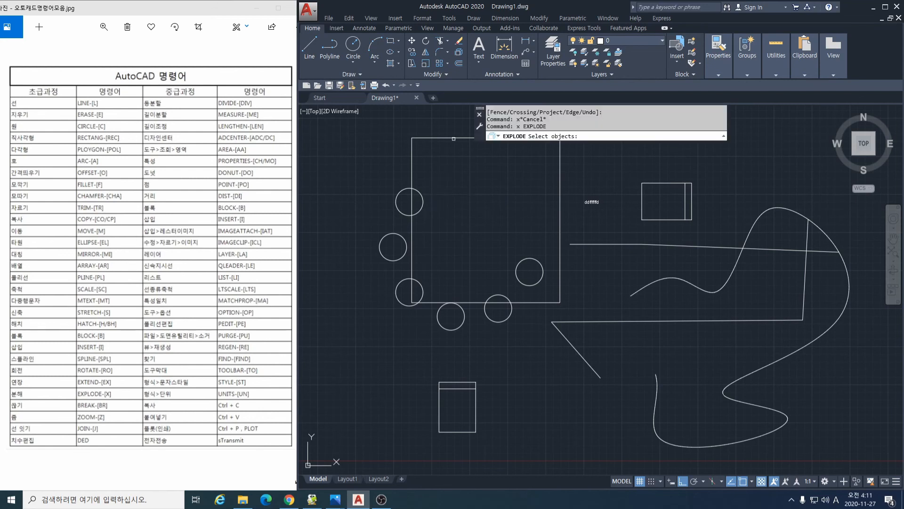
click(454, 141)
click(439, 129)
key(Return)
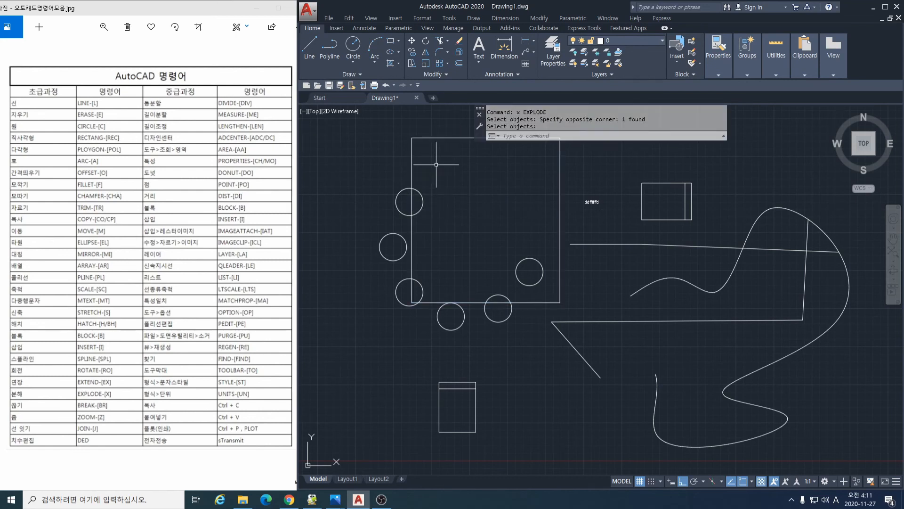
click(429, 138)
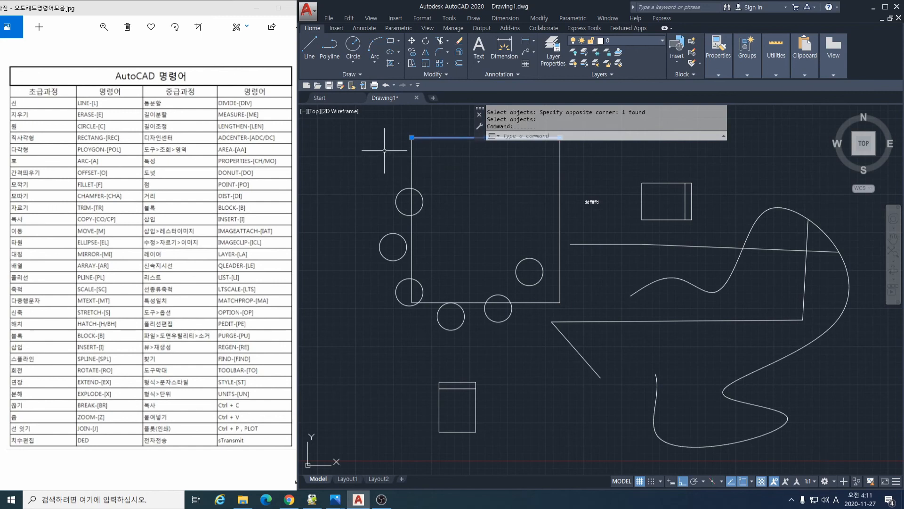
key(Escape)
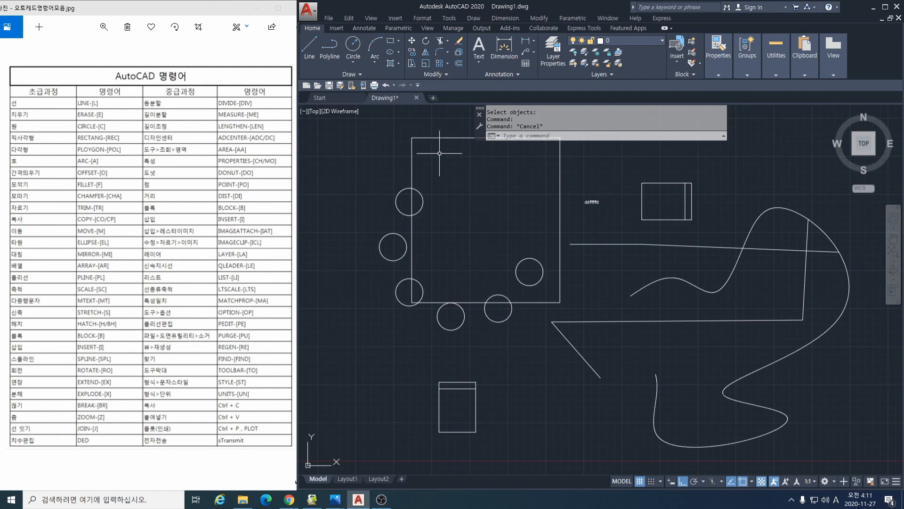
Step: Break the large rectangle's top edge between two points left of its middle to leave a small gap
text(BR)
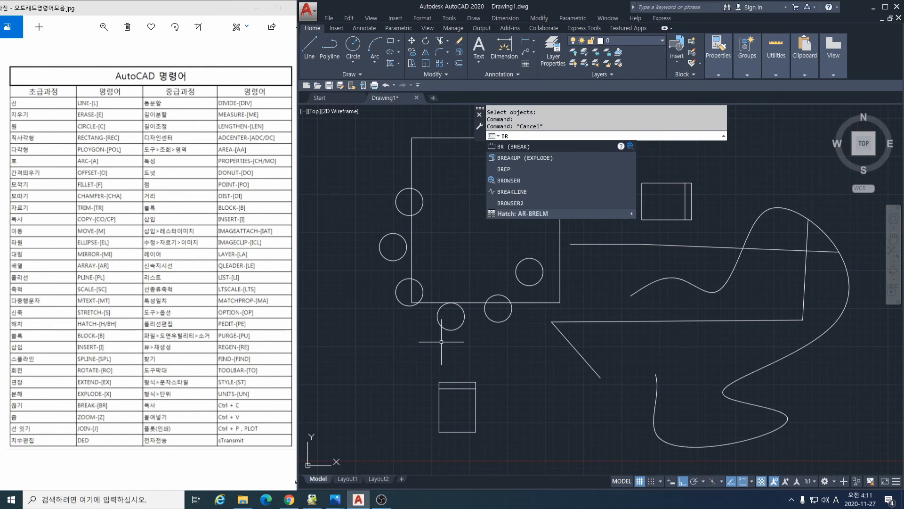
key(Return)
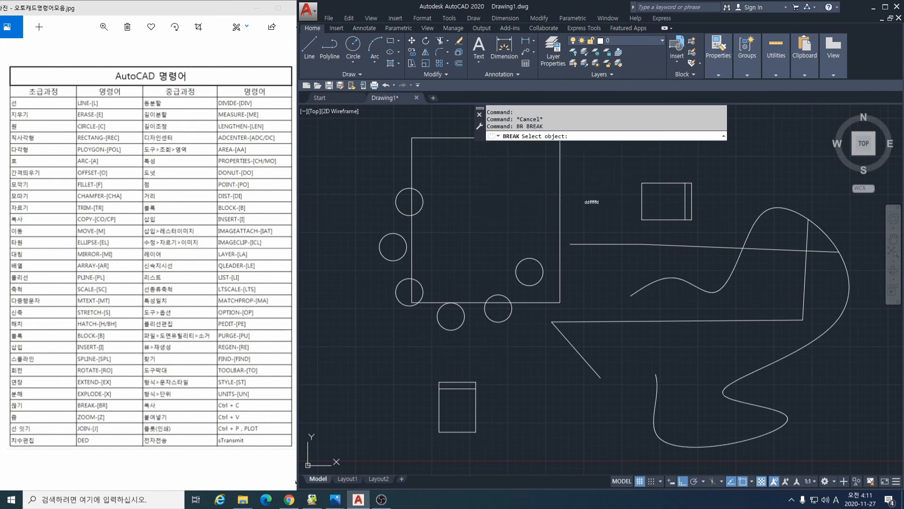
click(454, 144)
click(455, 137)
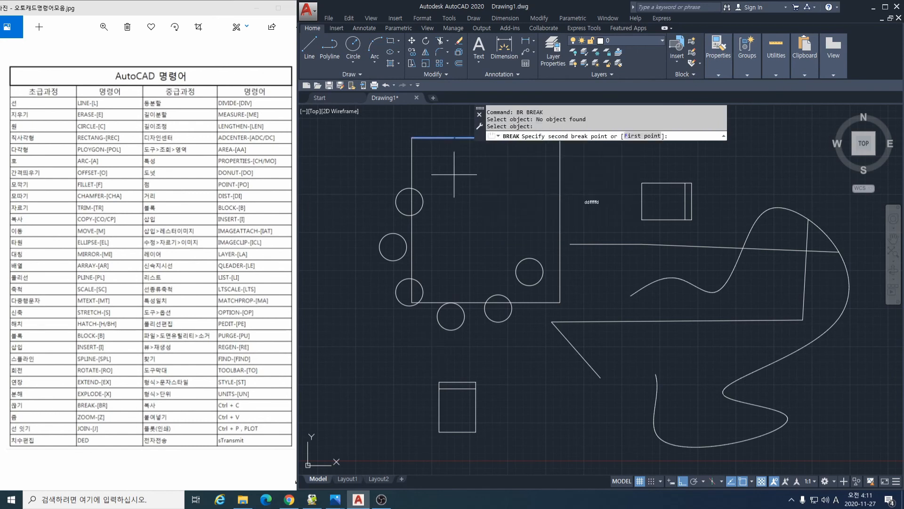
click(443, 137)
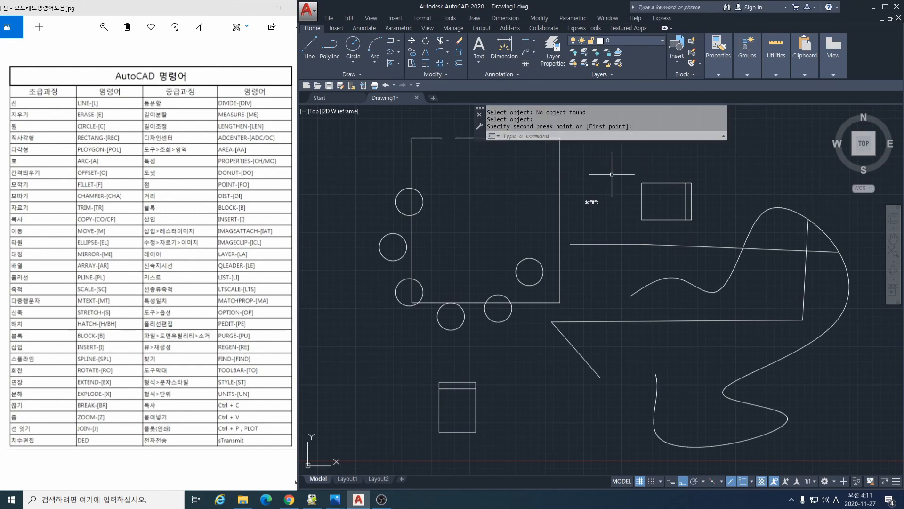
Step: Use ZOOM to magnify a window spanning the large rectangle's right edge and the long line's start, and return to the wider view
text(z)
key(Return)
click(524, 231)
click(653, 288)
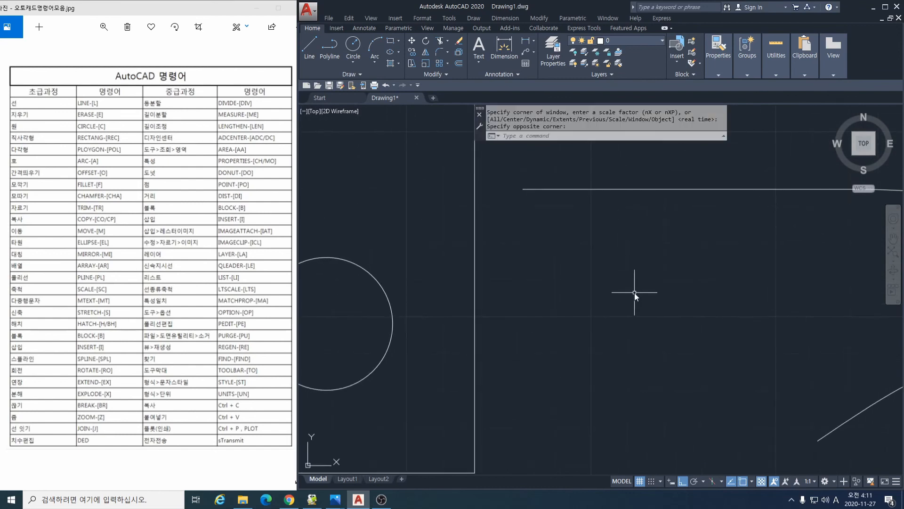
scroll(636, 301, down, 8)
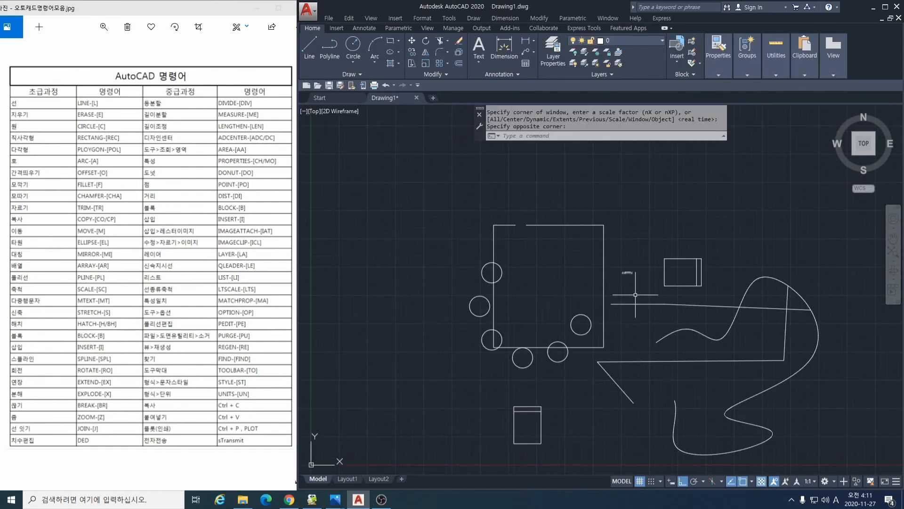
middle_drag(630, 303, 581, 274)
Step: Magnify the area between the large rectangle's right edge and the small text with ZOOM's Window option
key(Return)
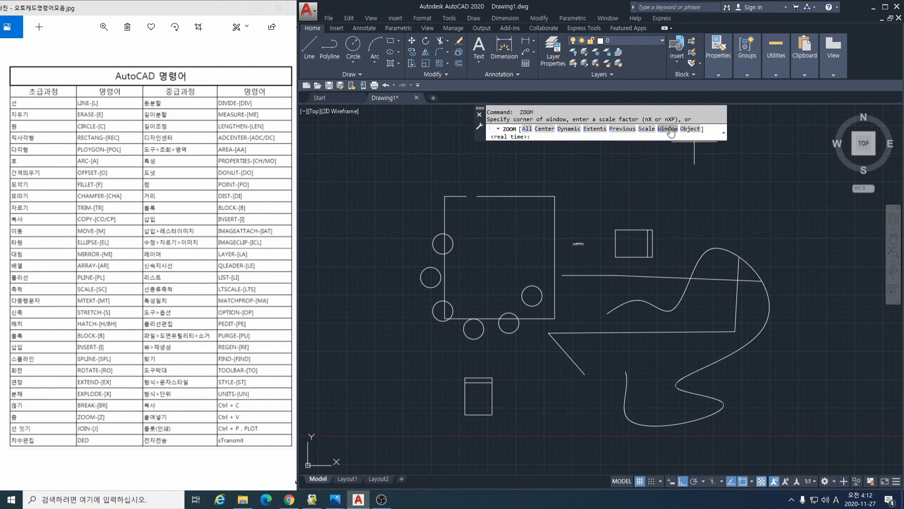
click(527, 216)
click(585, 248)
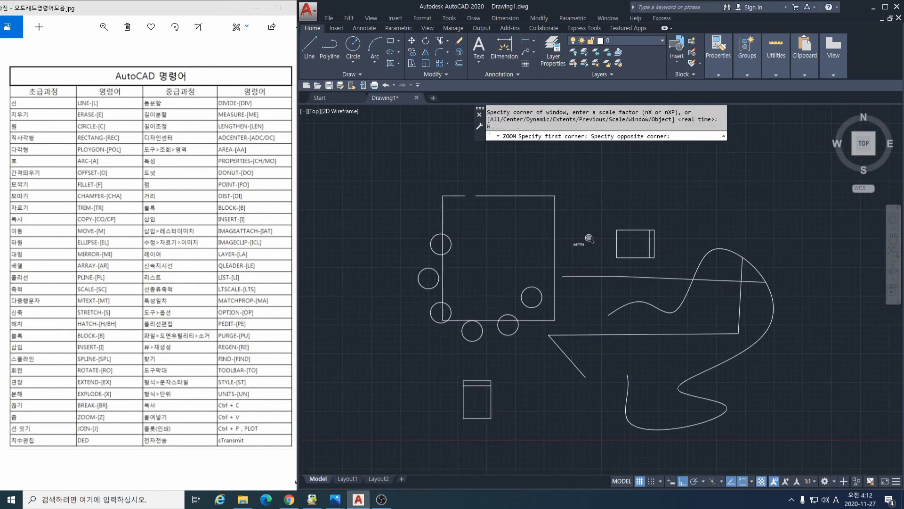
key(alt+Tab)
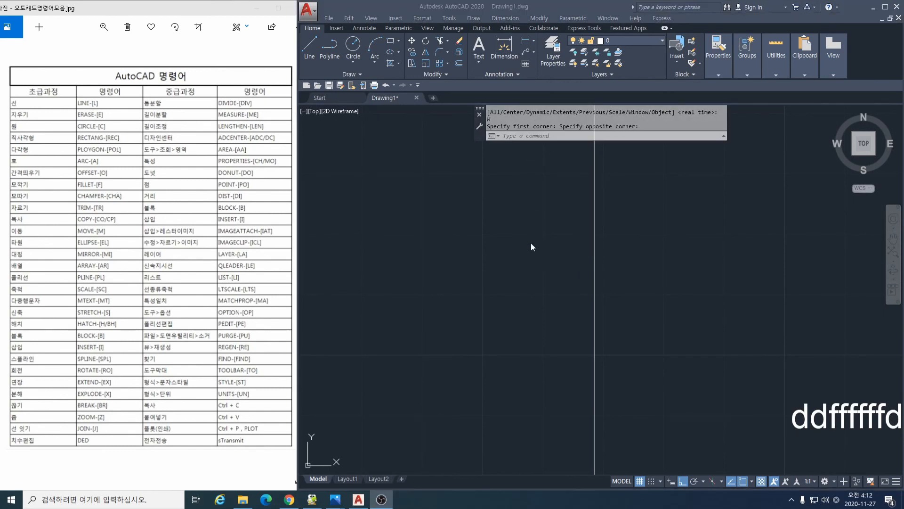
Step: Show the whole drawing again with ZOOM's All option
click(540, 165)
text(z)
key(Return)
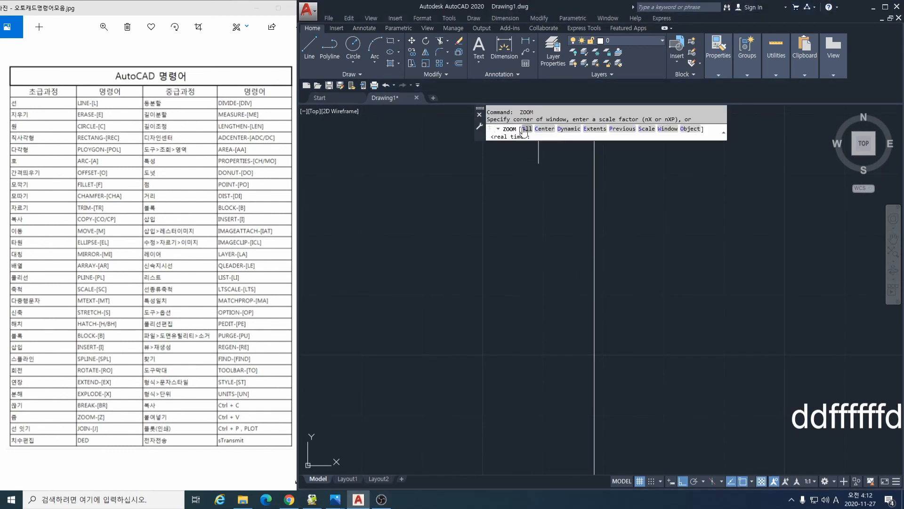
text(a)
key(Return)
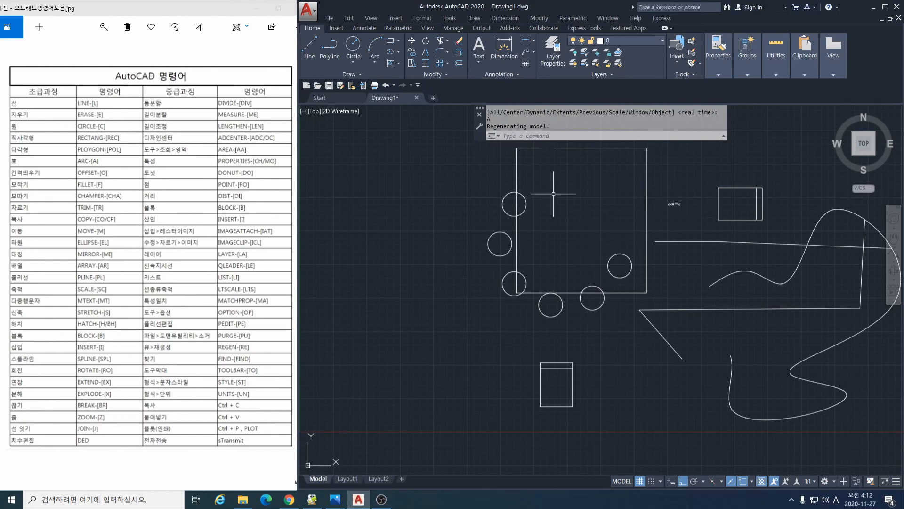
Step: Join the large rectangle's right and bottom edges into one polyline and check it by selecting the joined object
click(528, 148)
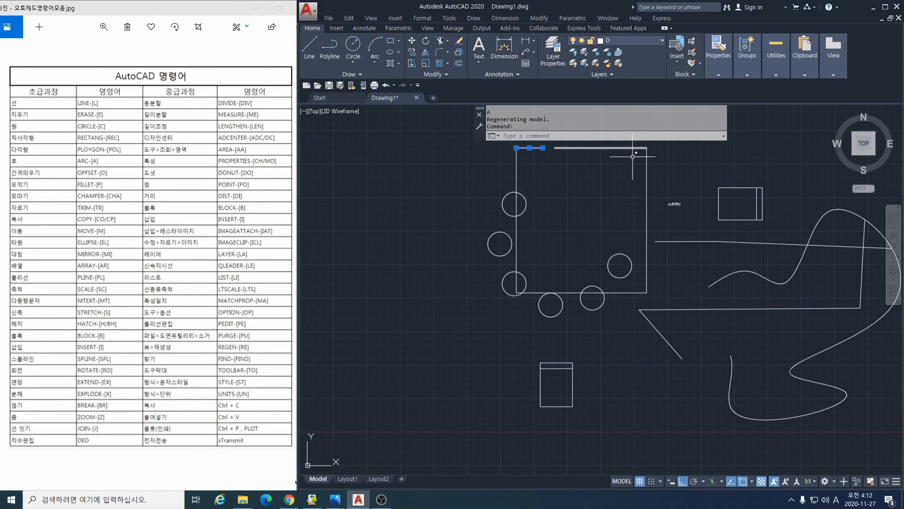
key(Escape)
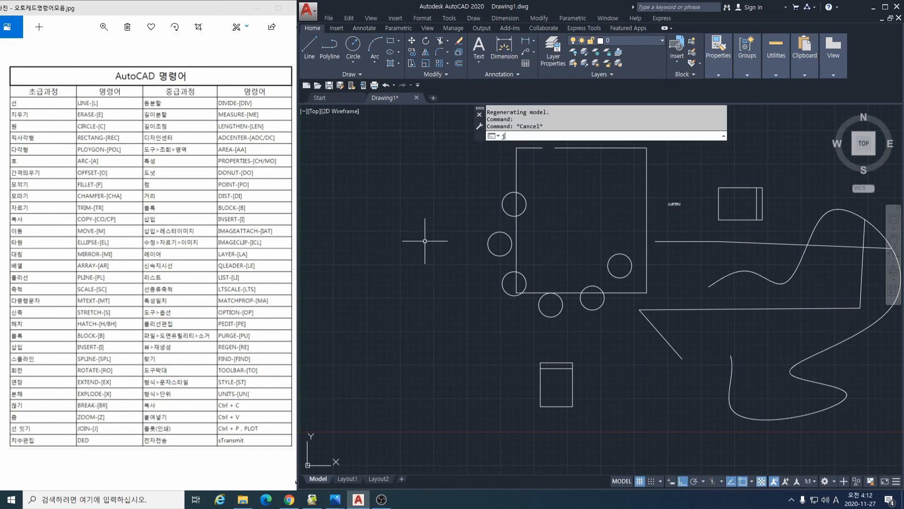
text(j)
key(Return)
click(664, 296)
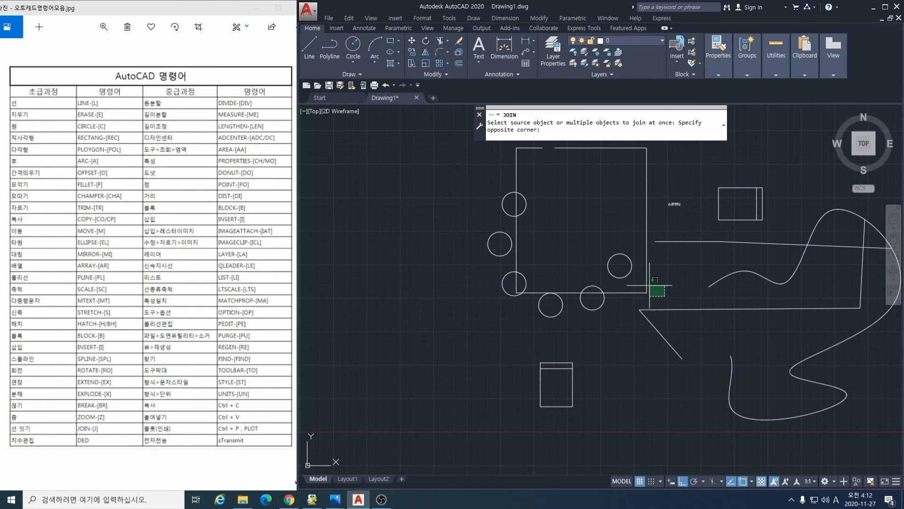
click(639, 283)
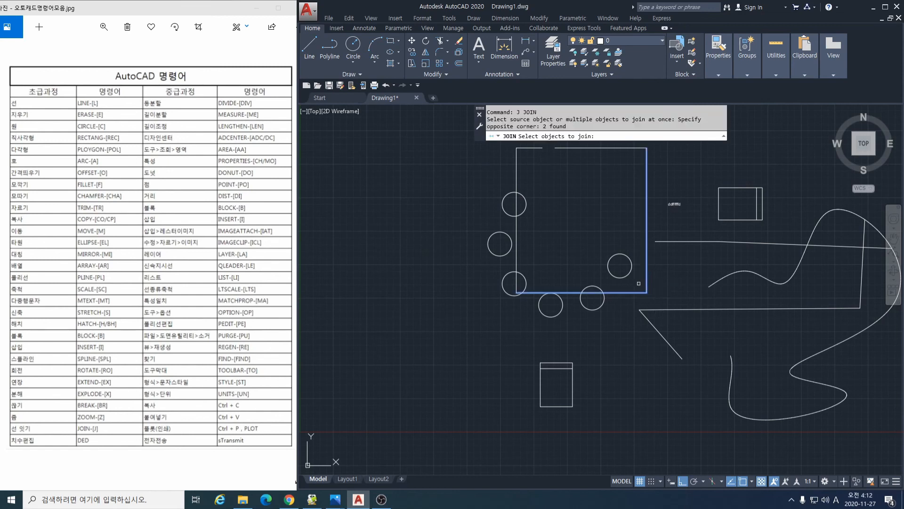
key(Return)
click(646, 186)
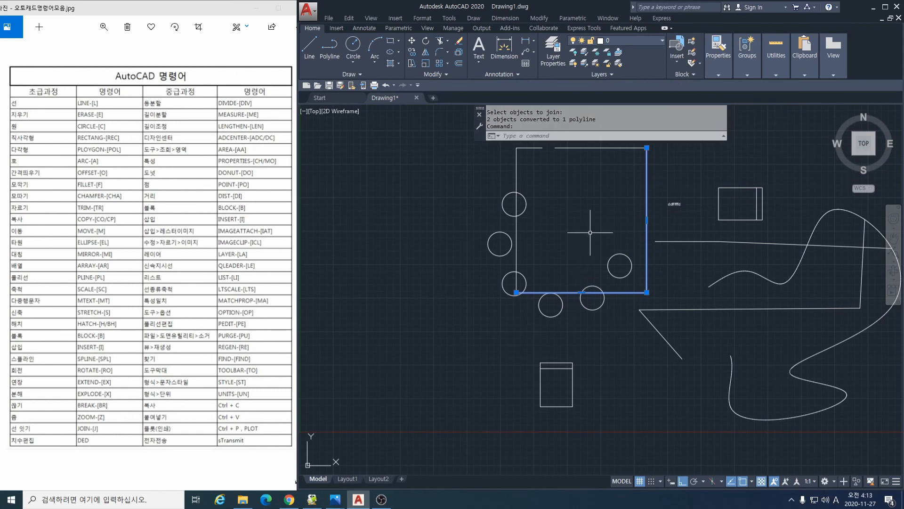
key(Escape)
key(Escape)
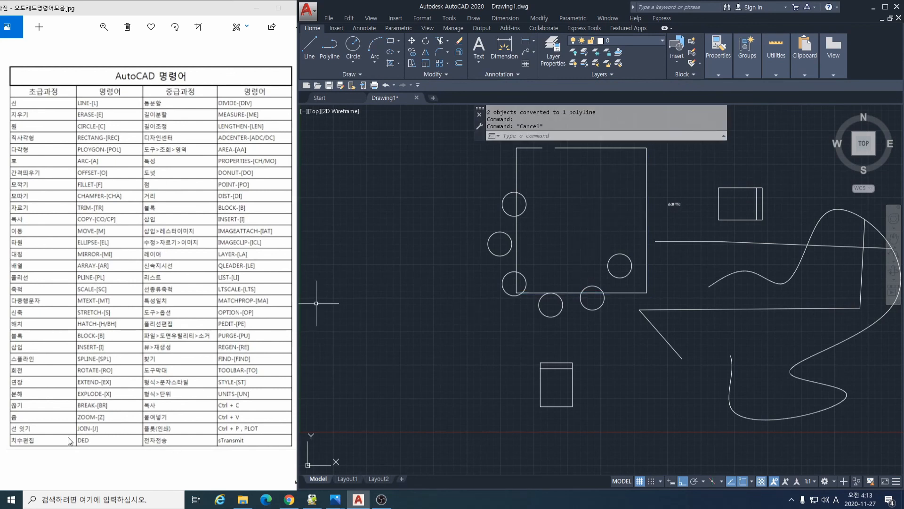
Step: Start the dimension editing command DIMEDIT with its alias DED
text(de)
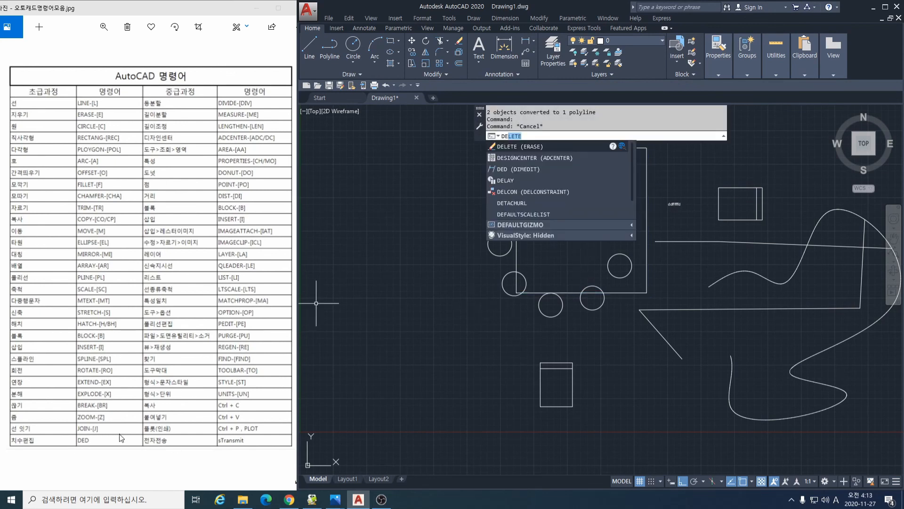
text(d)
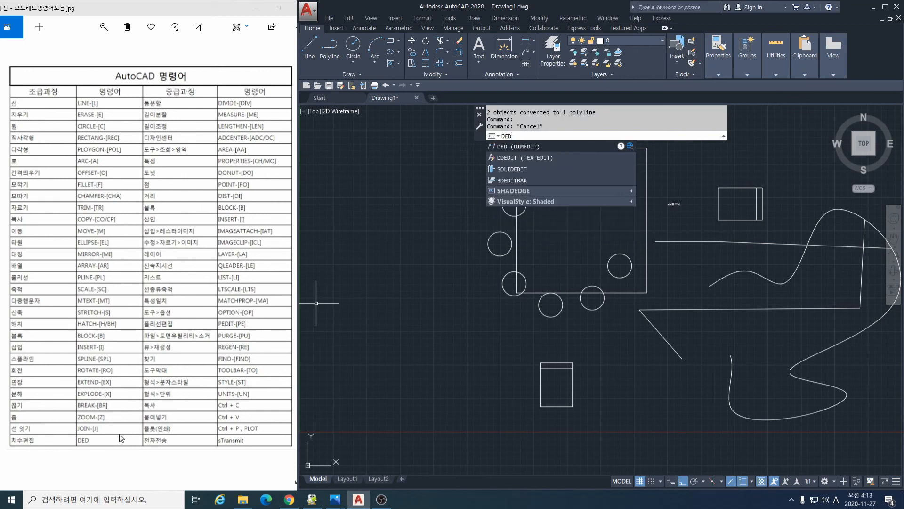
key(Return)
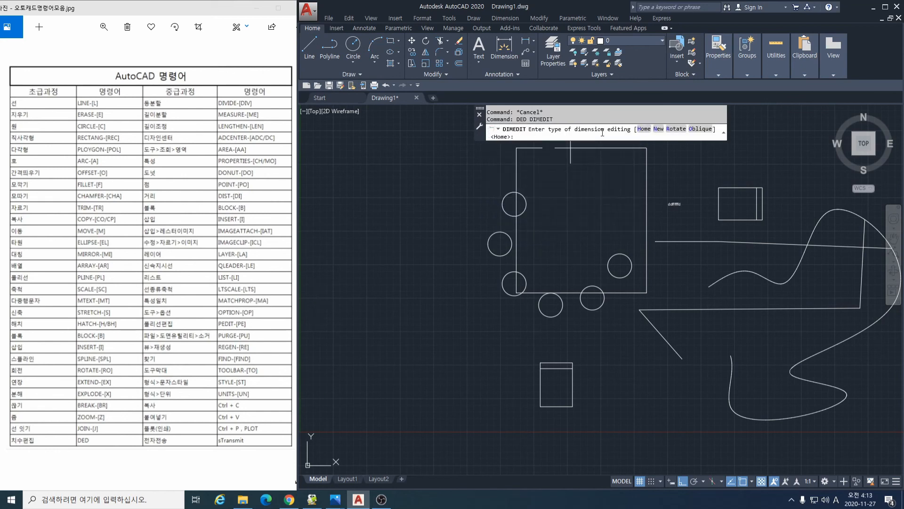